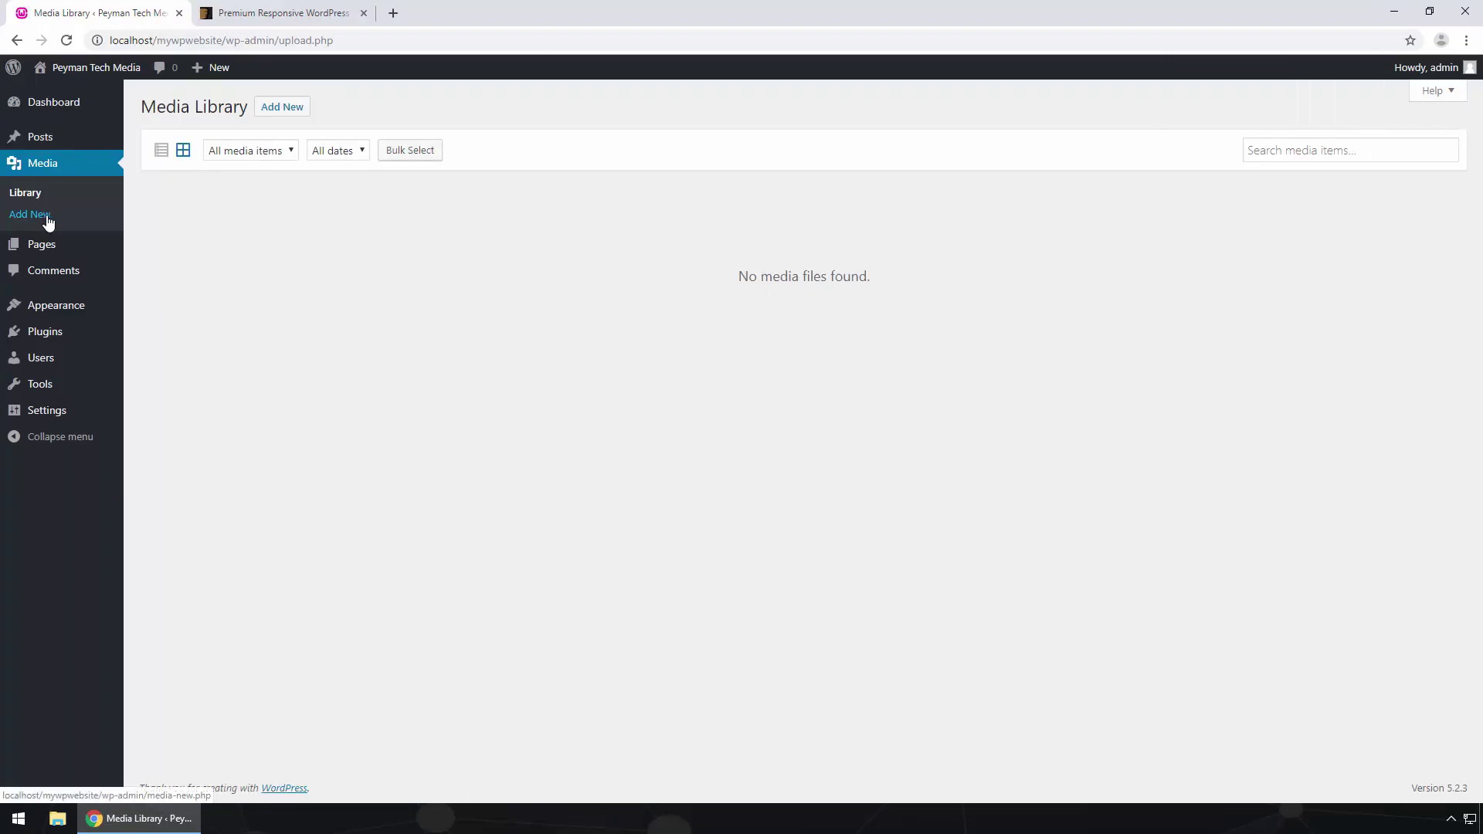
Try to upload the Media image from the Desktop to the WordPress media library, checking the maximum upload file size.
{"action": "left_click", "coordinate": [290, 115]}
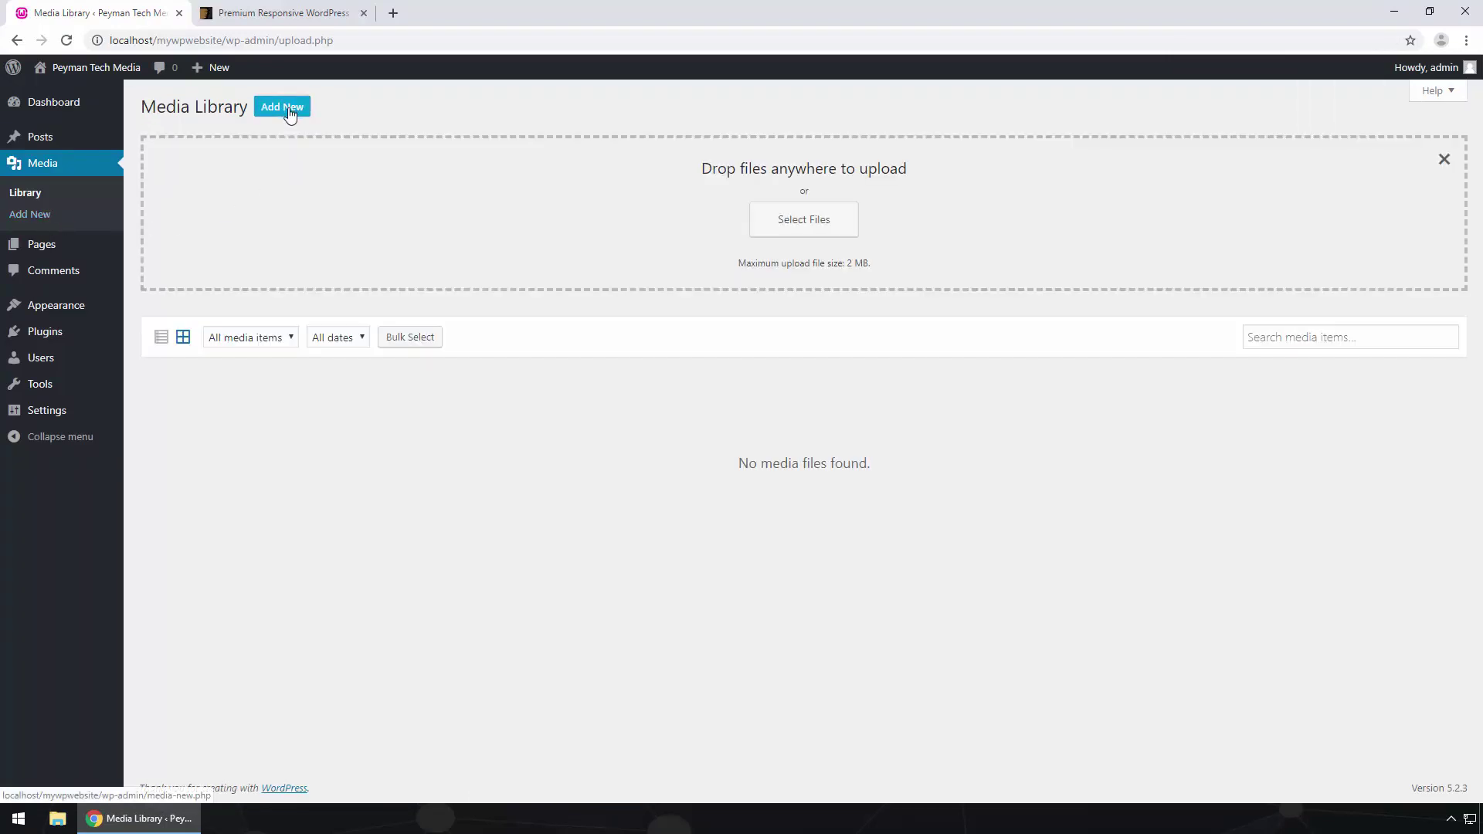
{"action": "left_click_drag", "start_coordinate": [742, 264], "coordinate": [885, 265]}
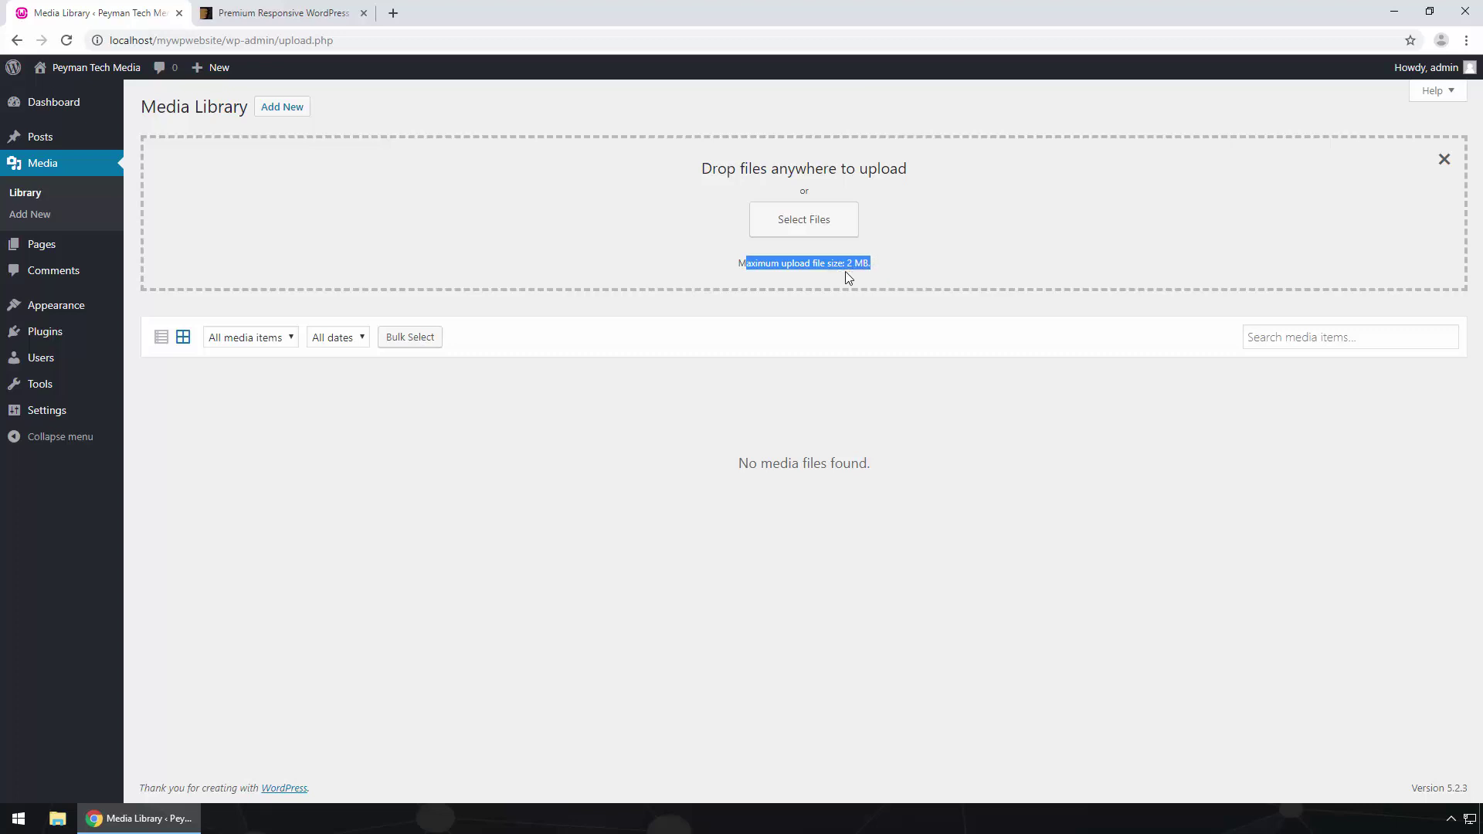
{"action": "left_click", "coordinate": [770, 225]}
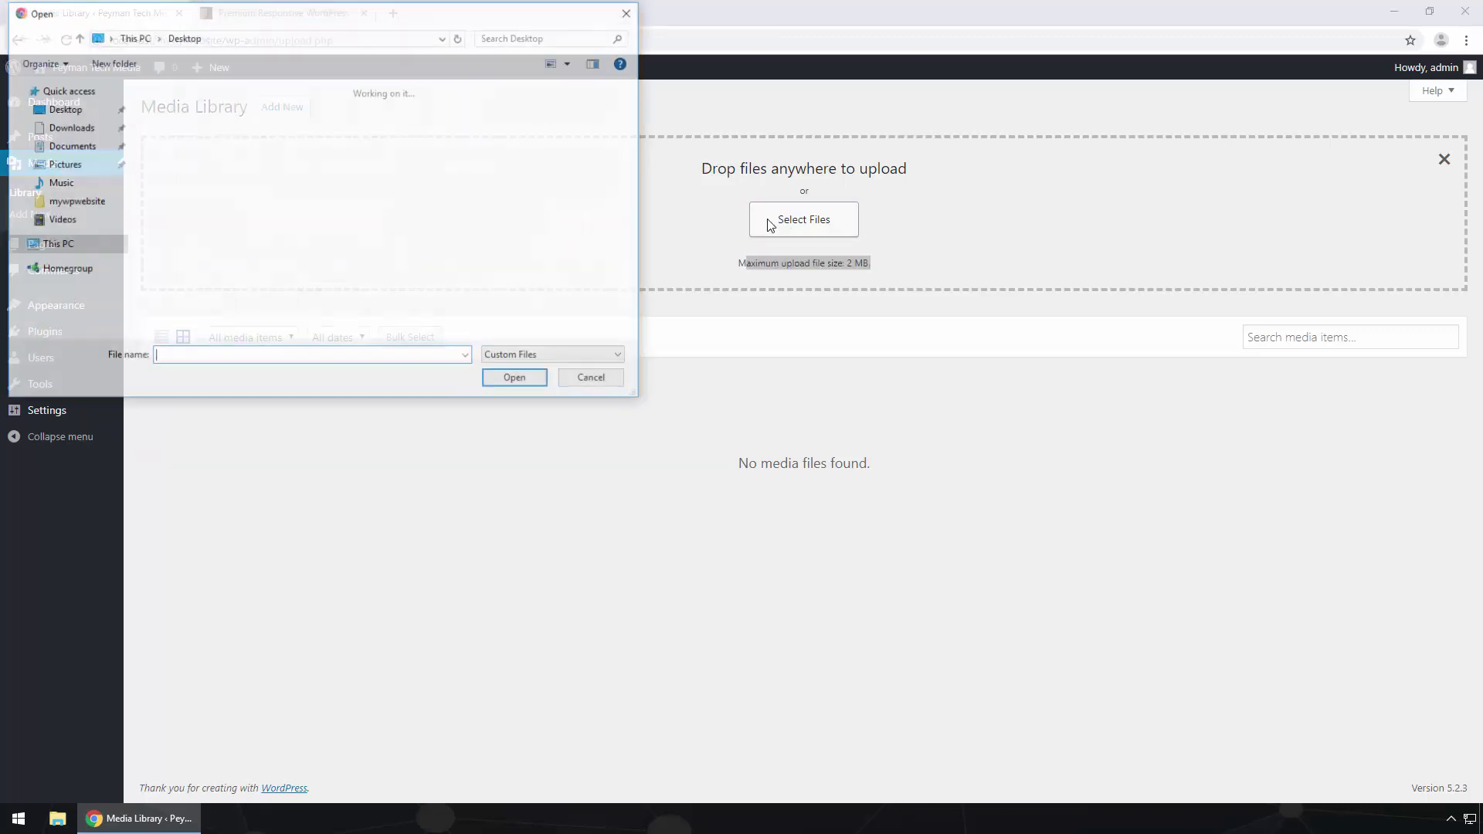
{"action": "left_click", "coordinate": [255, 143]}
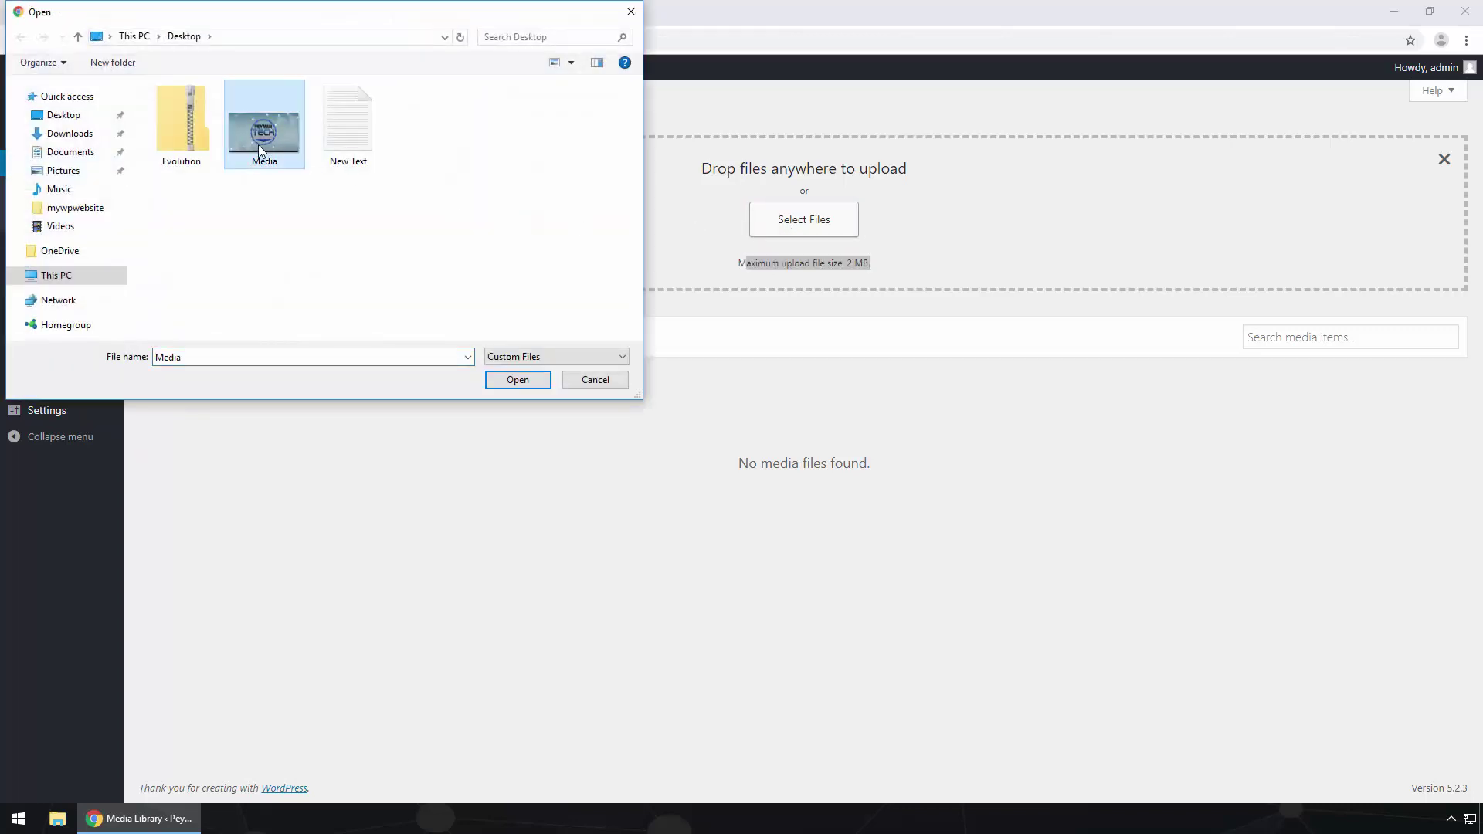
{"action": "left_click", "coordinate": [524, 382]}
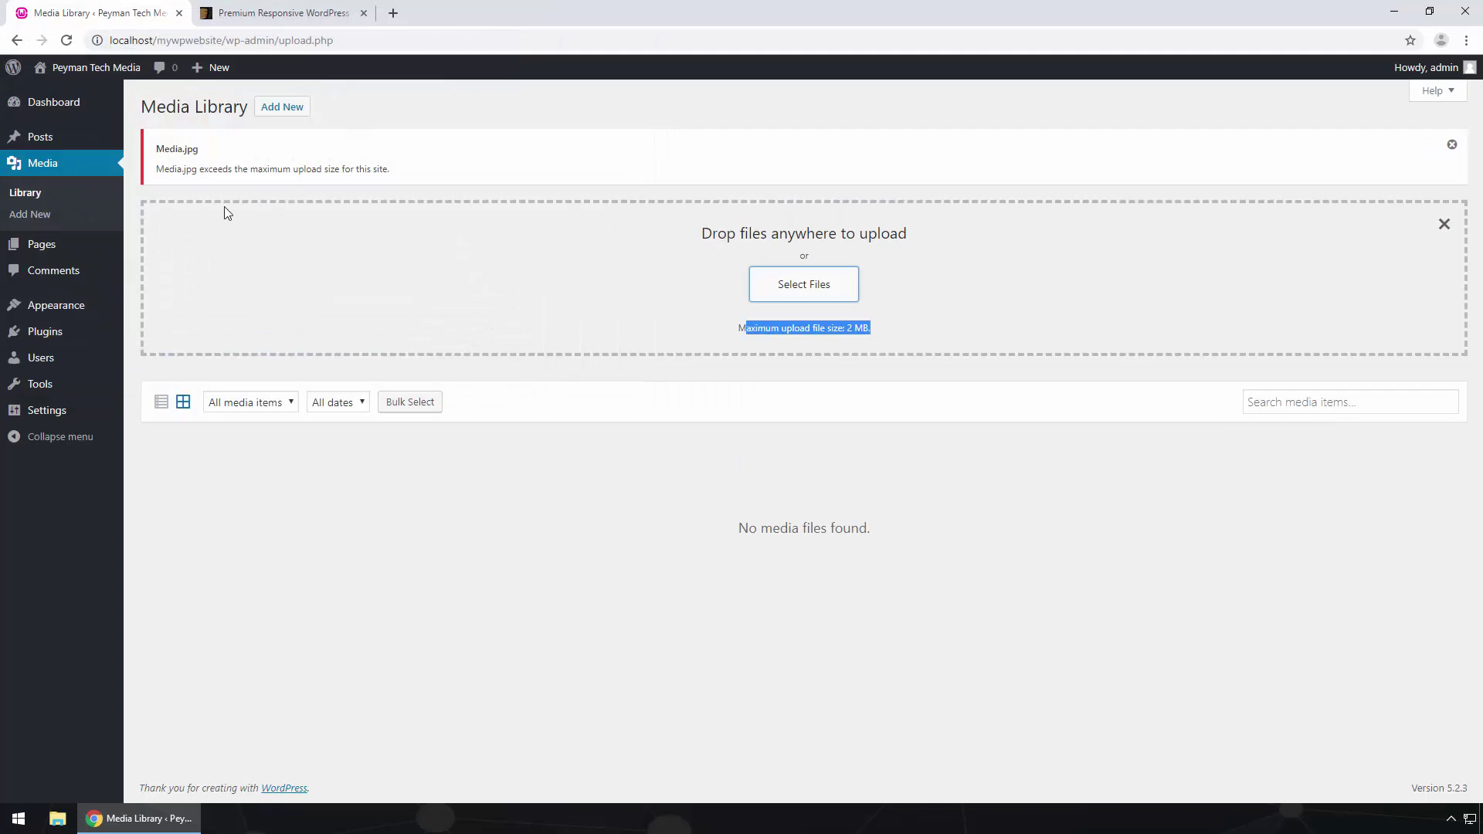
{"action": "left_click_drag", "start_coordinate": [194, 168], "coordinate": [417, 168]}
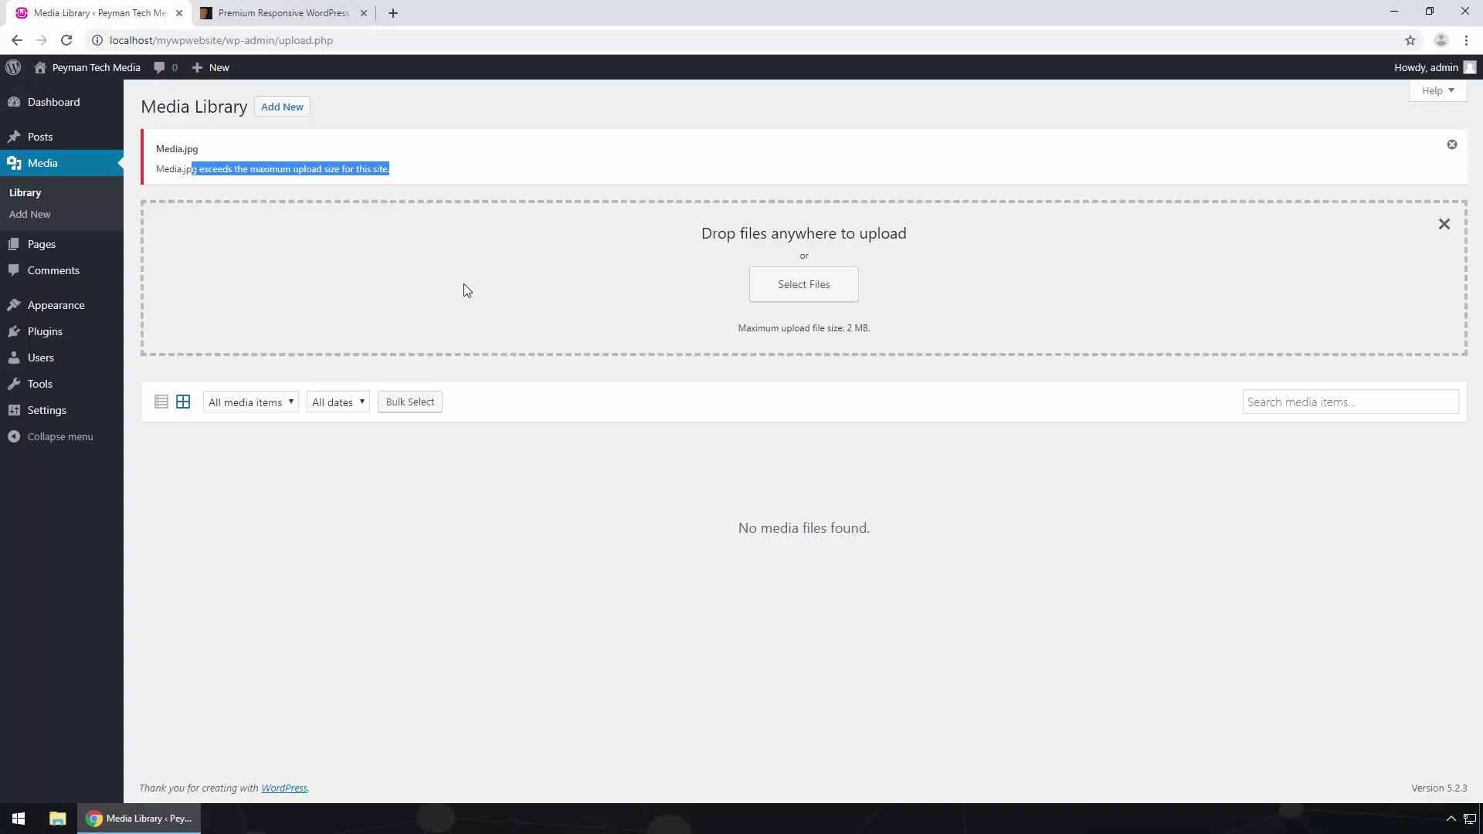
Look through the WordPress themes on the ThemeForest page and glance at the files on the desktop.
{"action": "left_click", "coordinate": [275, 14]}
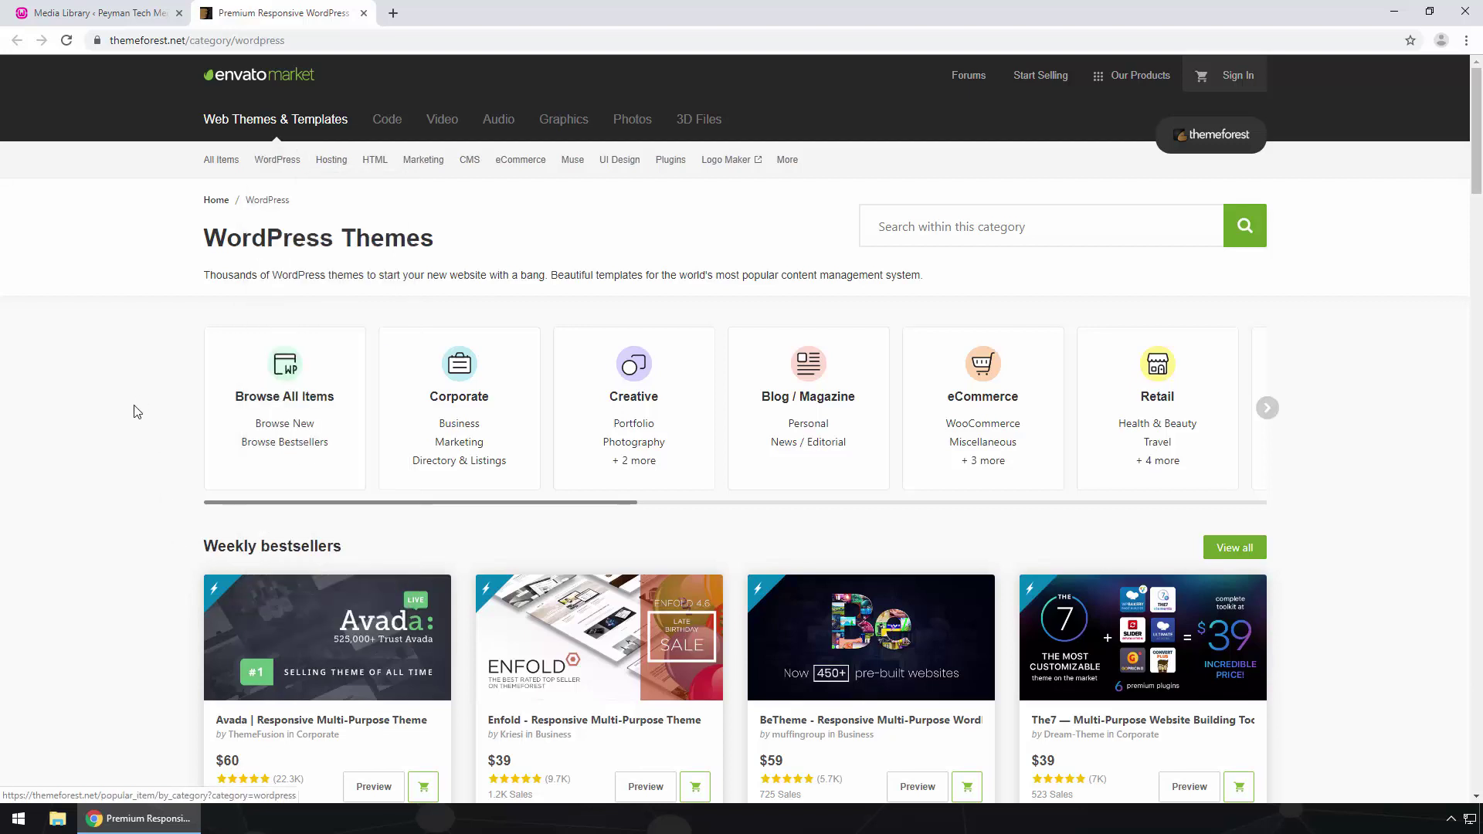
{"action": "scroll", "coordinate": [151, 520], "scroll_direction": "down", "scroll_amount": 5}
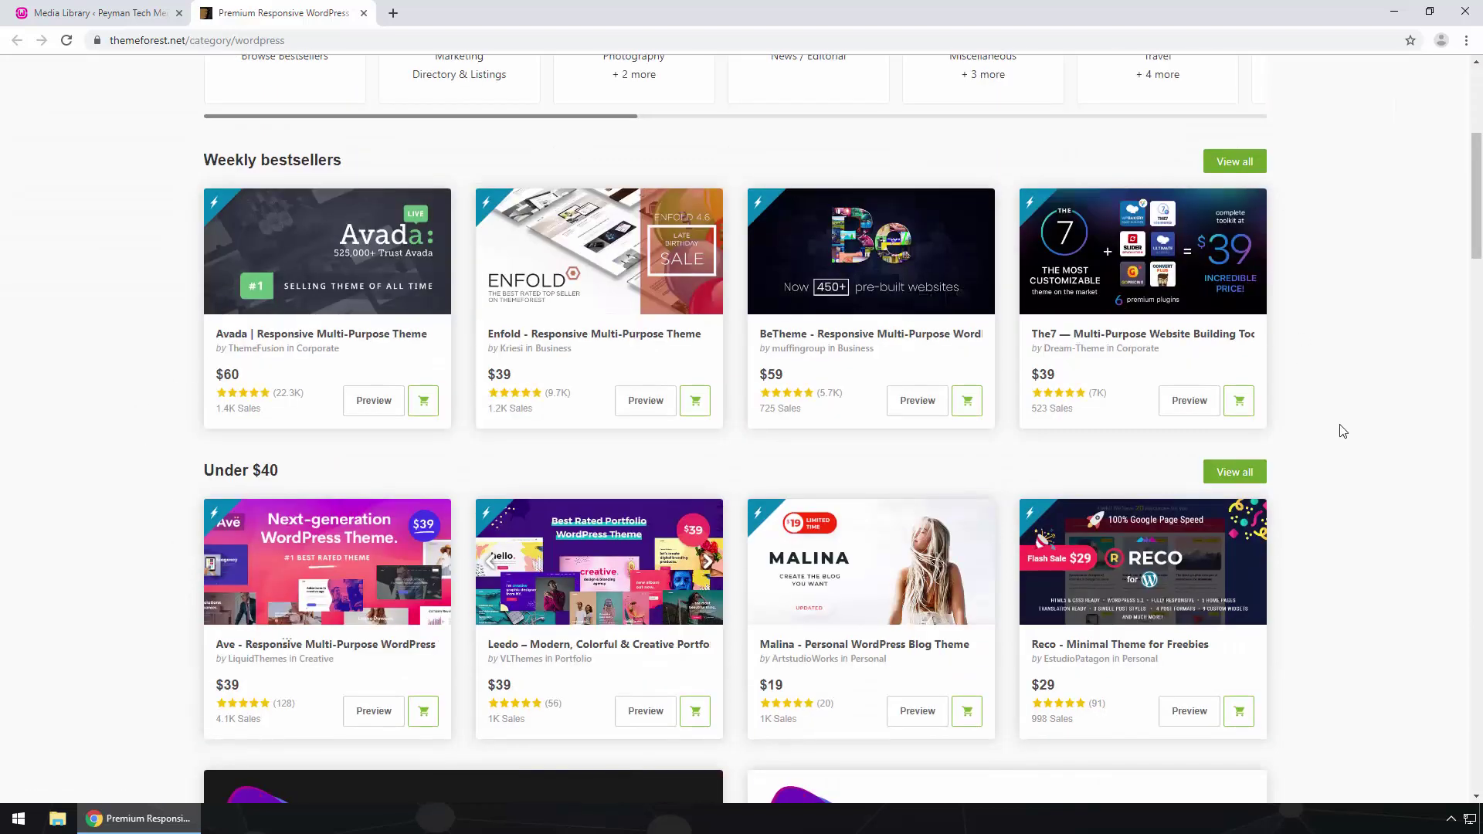
{"action": "left_click_drag", "start_coordinate": [1477, 202], "coordinate": [1480, 135]}
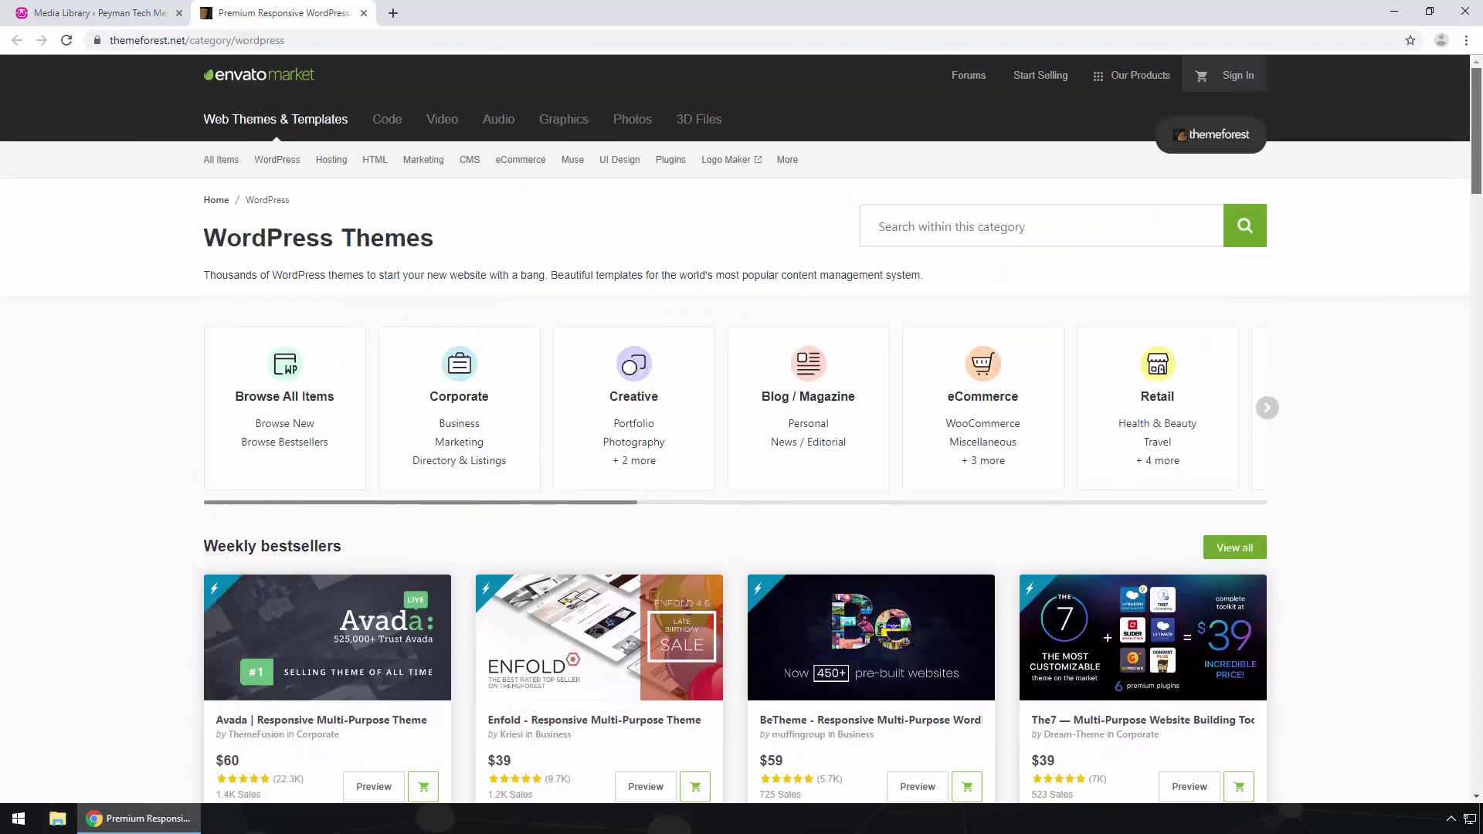
{"action": "left_click", "coordinate": [1394, 11]}
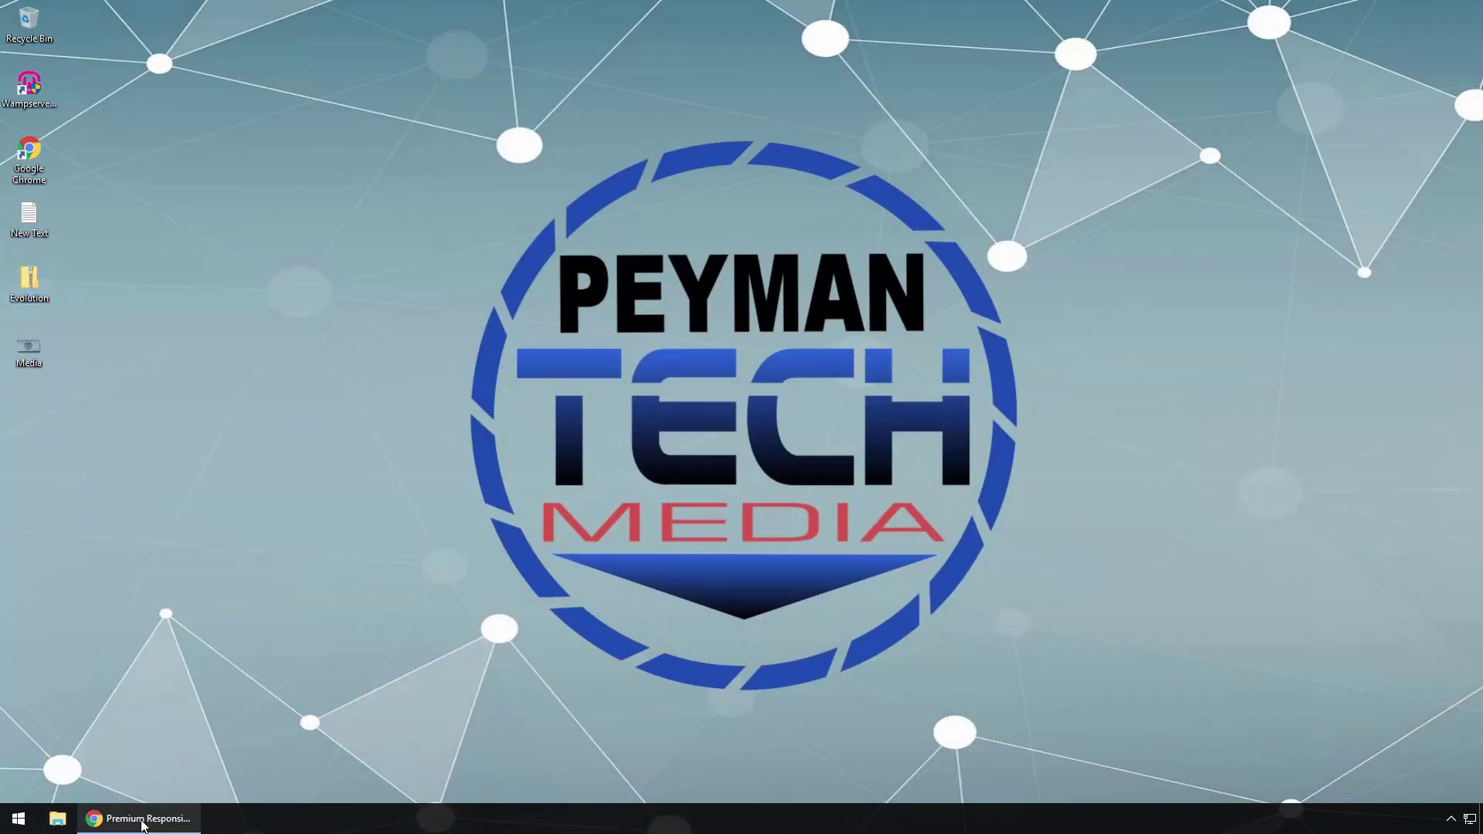
{"action": "mouse_move", "coordinate": [139, 819]}
{"action": "left_click", "coordinate": [199, 770]}
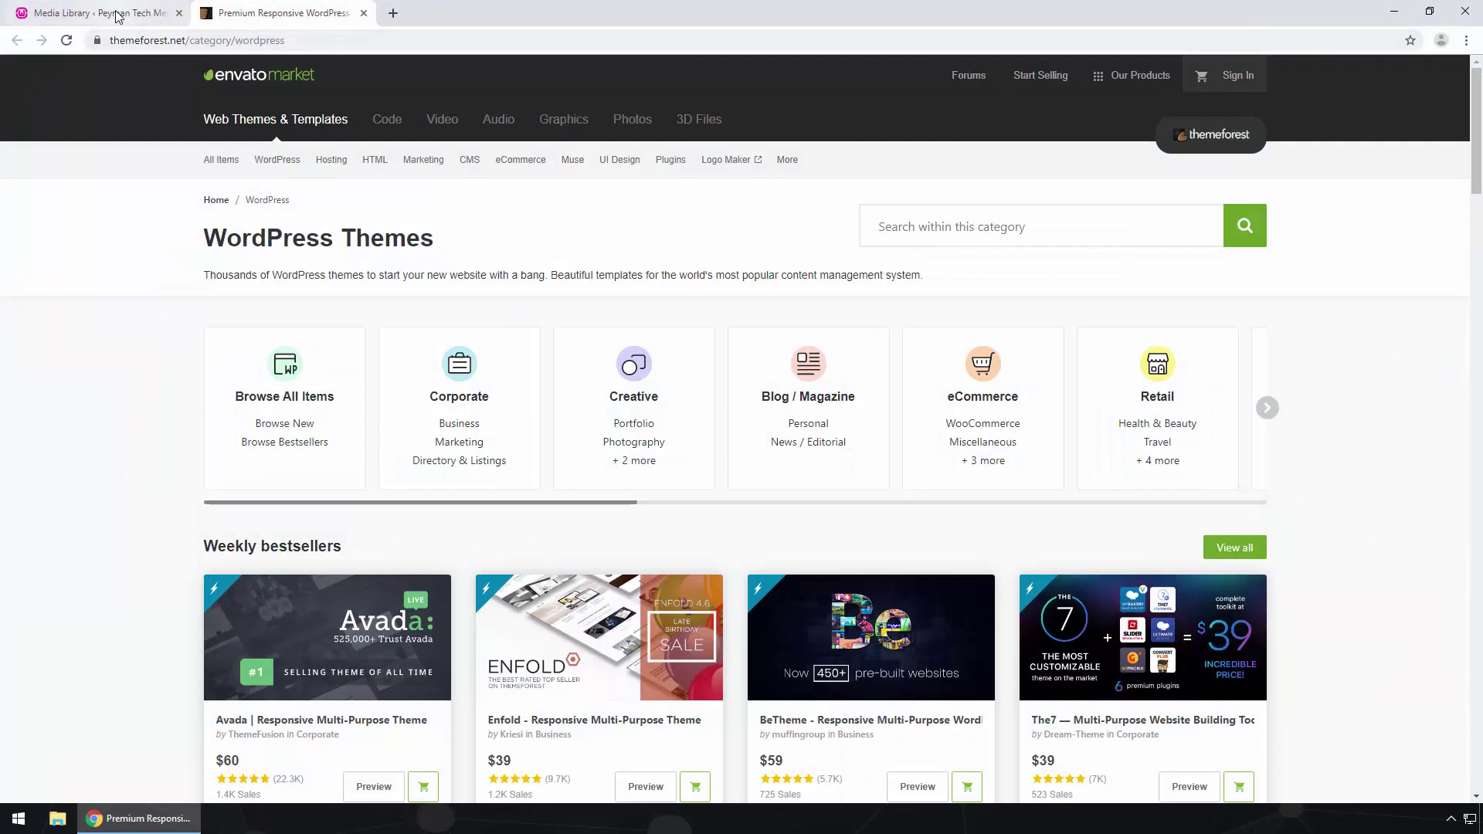
Return to the WordPress admin and open the form for uploading a new theme in .zip format.
{"action": "left_click", "coordinate": [116, 16]}
{"action": "mouse_move", "coordinate": [51, 307]}
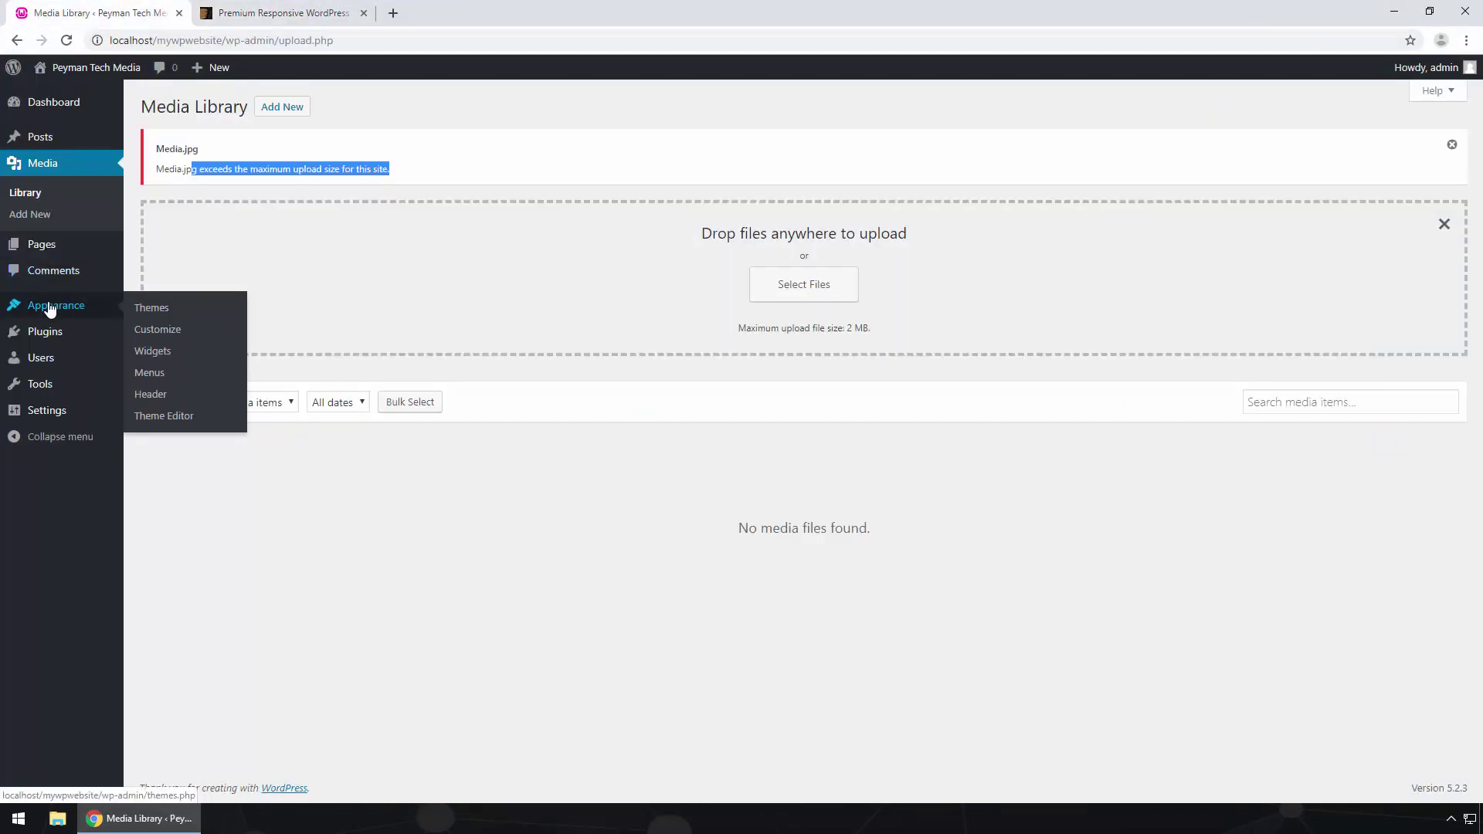
{"action": "left_click", "coordinate": [172, 310]}
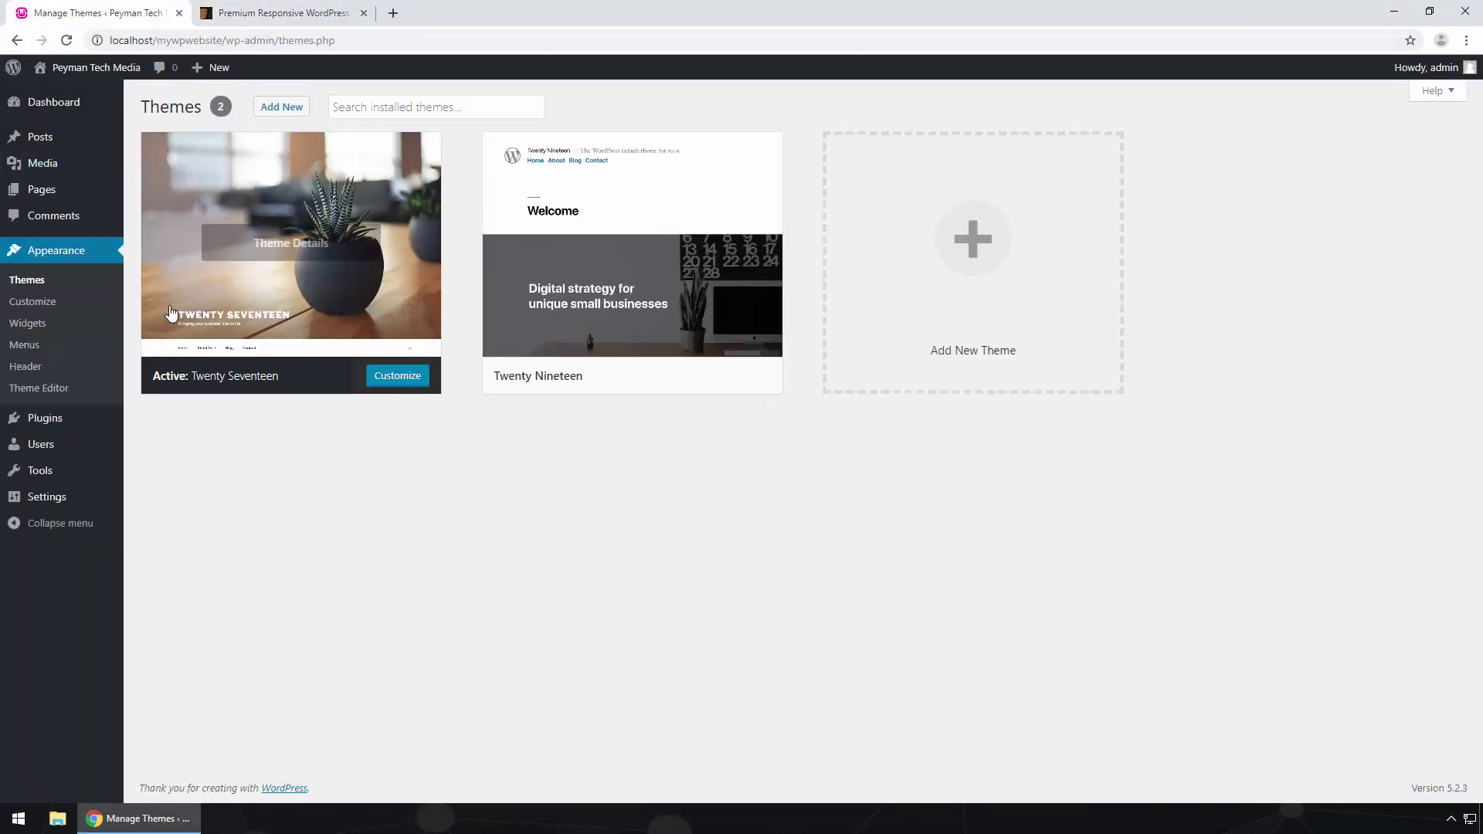
{"action": "left_click", "coordinate": [285, 109]}
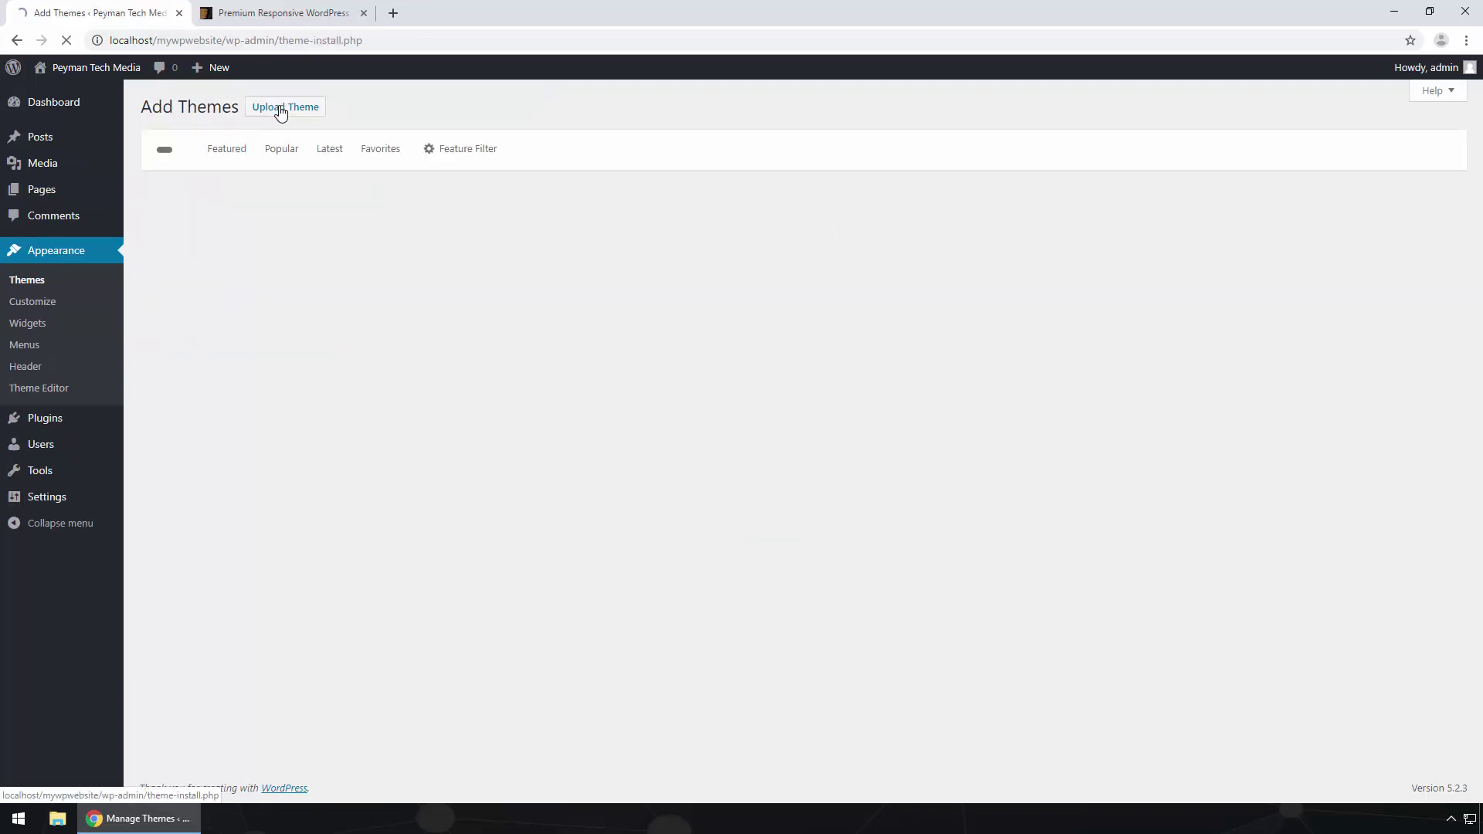
{"action": "left_click", "coordinate": [307, 113]}
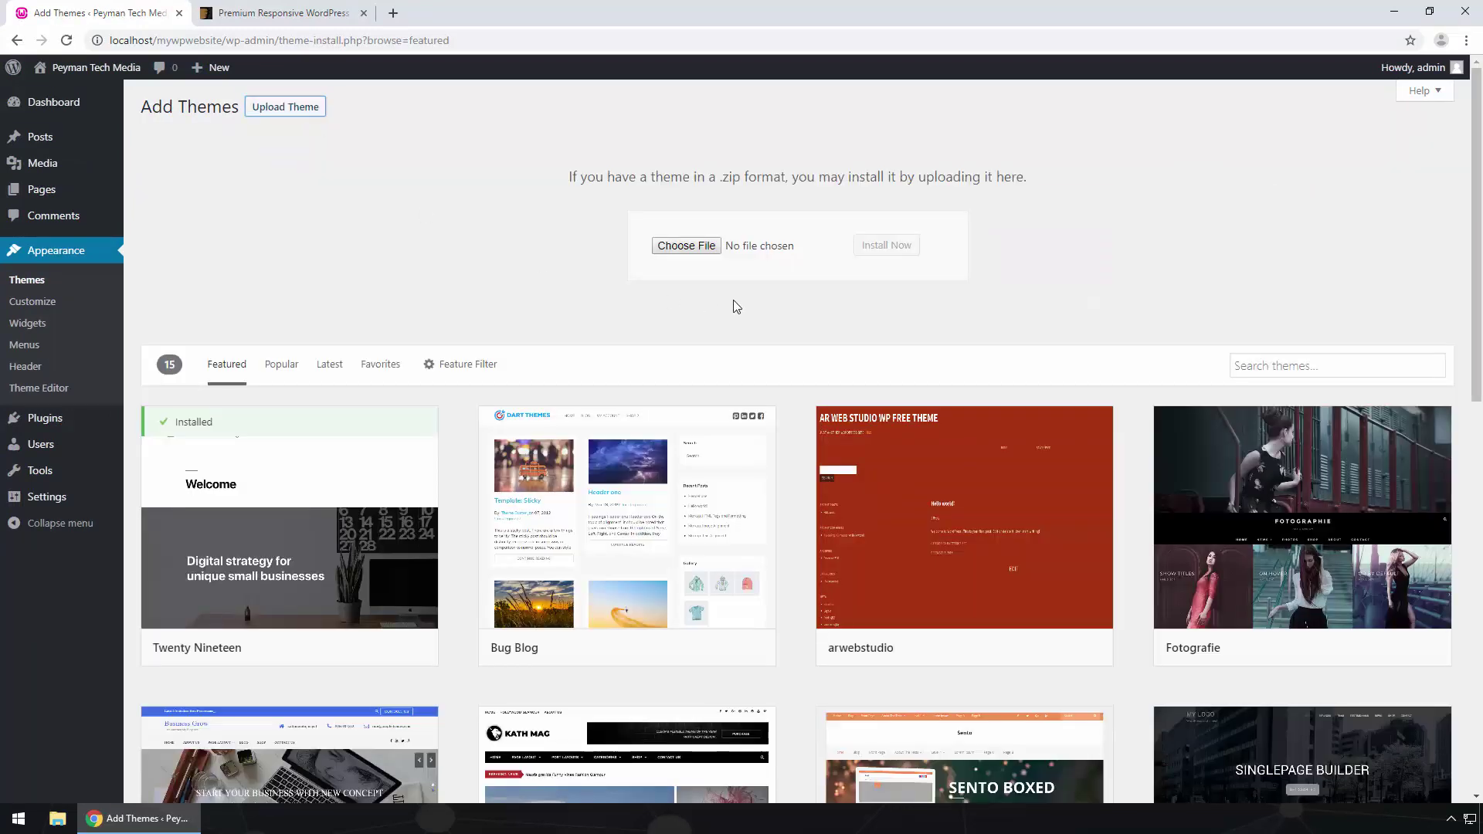
Try to install the theme from Evolution.zip on the Desktop and read the response.
{"action": "left_click", "coordinate": [696, 247]}
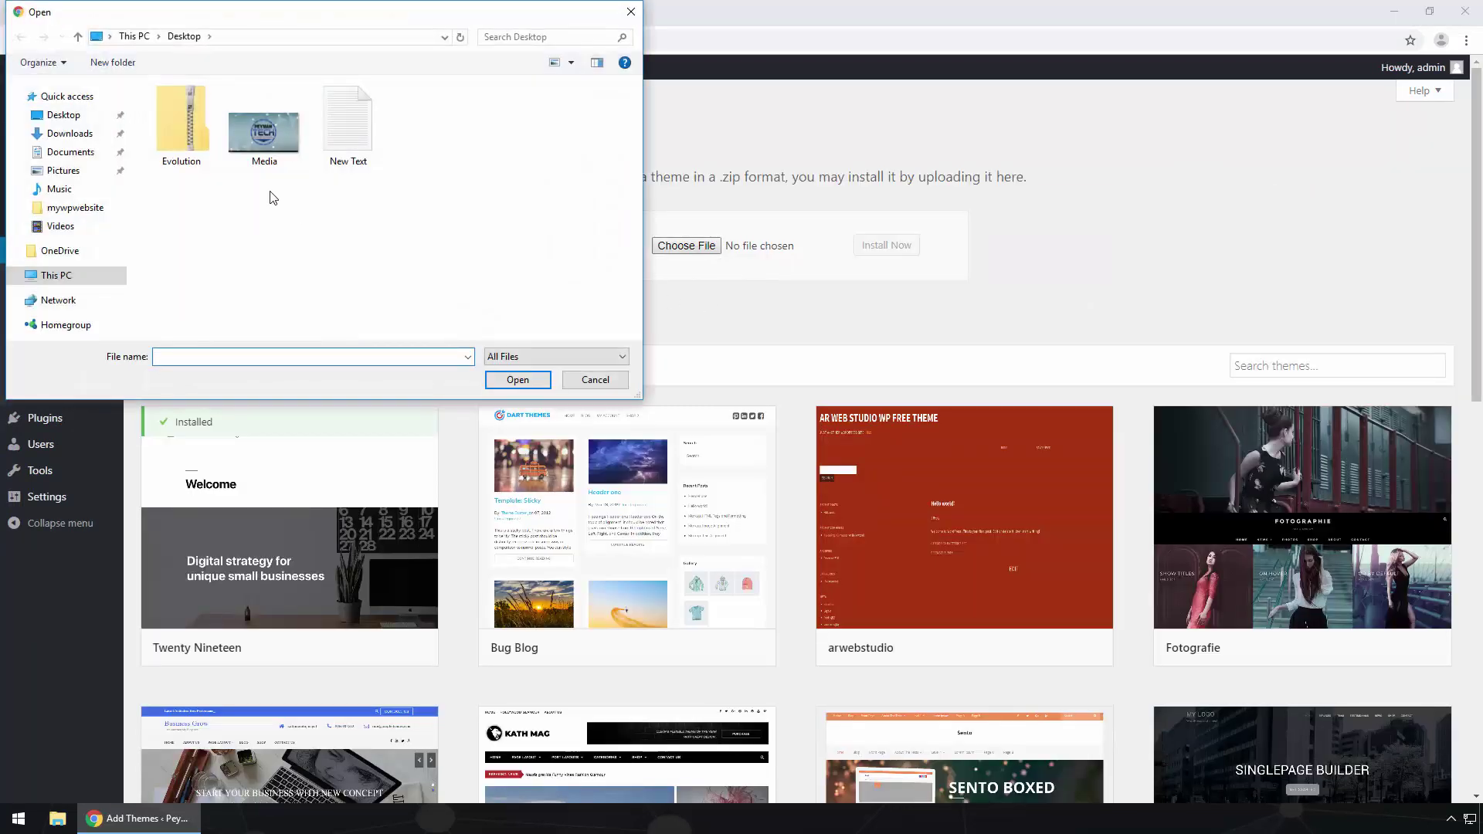
{"action": "left_click", "coordinate": [187, 120]}
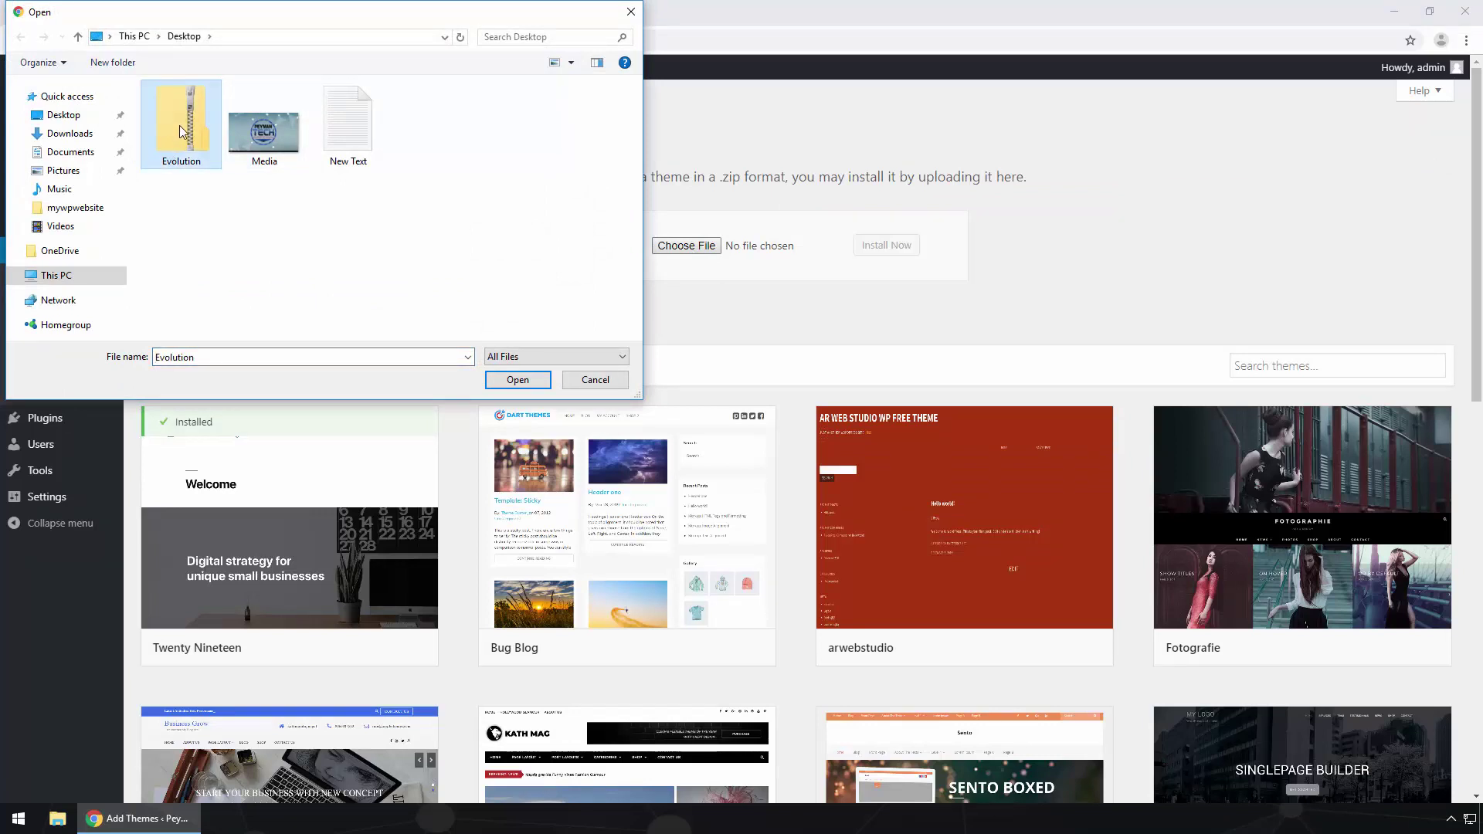
{"action": "left_click", "coordinate": [528, 380]}
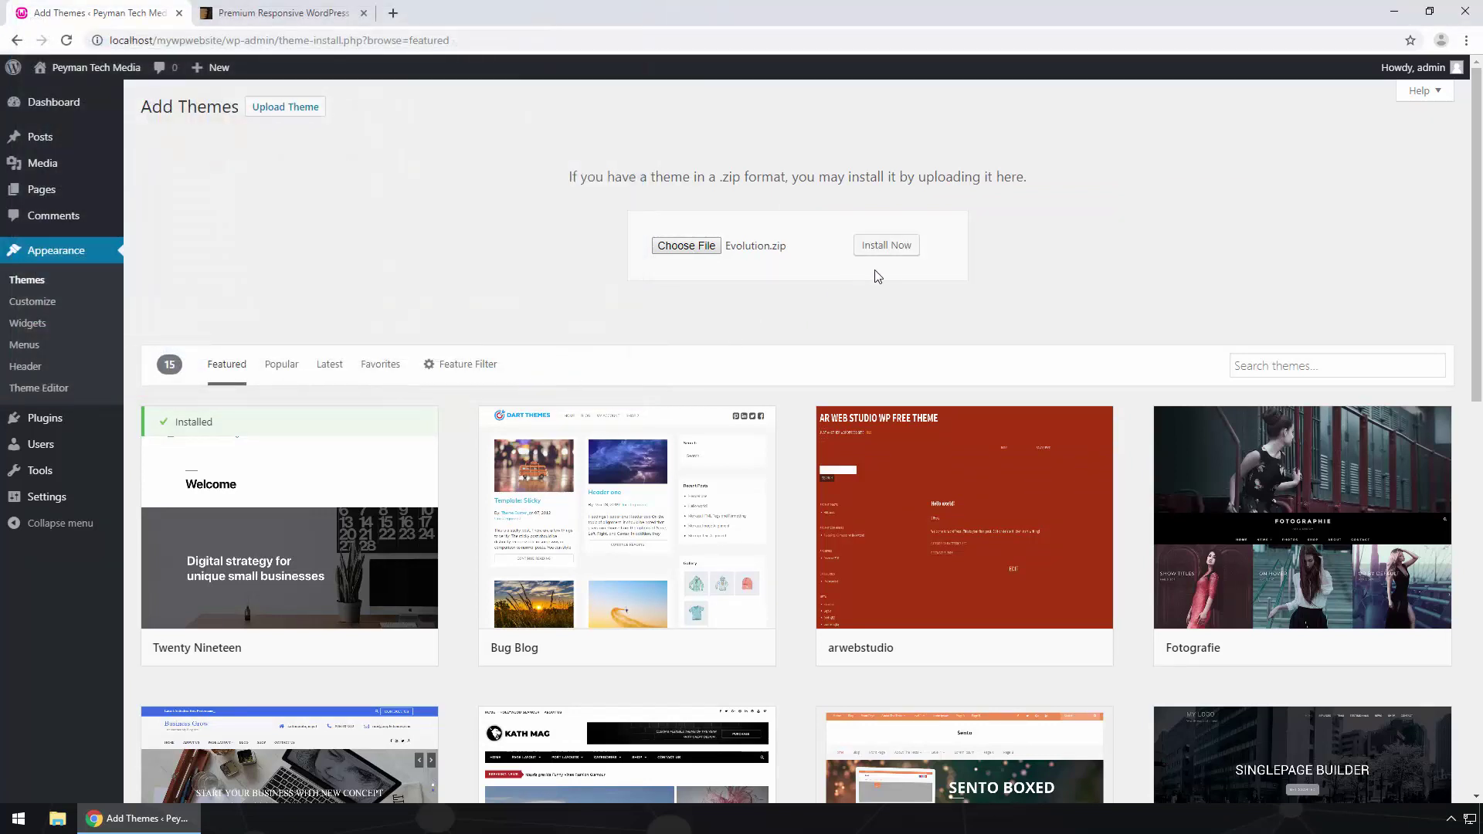
{"action": "left_click", "coordinate": [887, 247]}
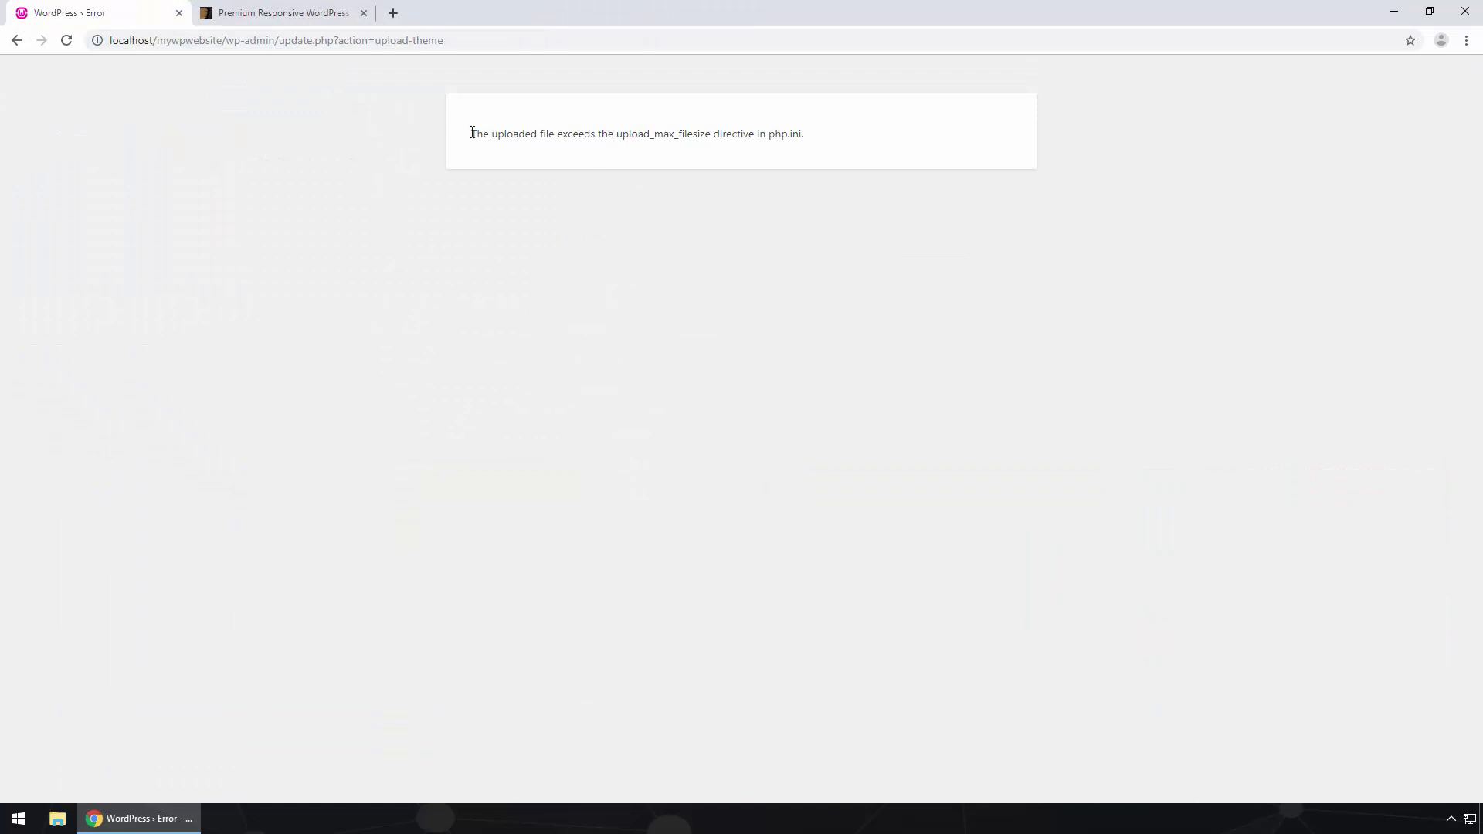
{"action": "left_click_drag", "start_coordinate": [495, 135], "coordinate": [820, 127]}
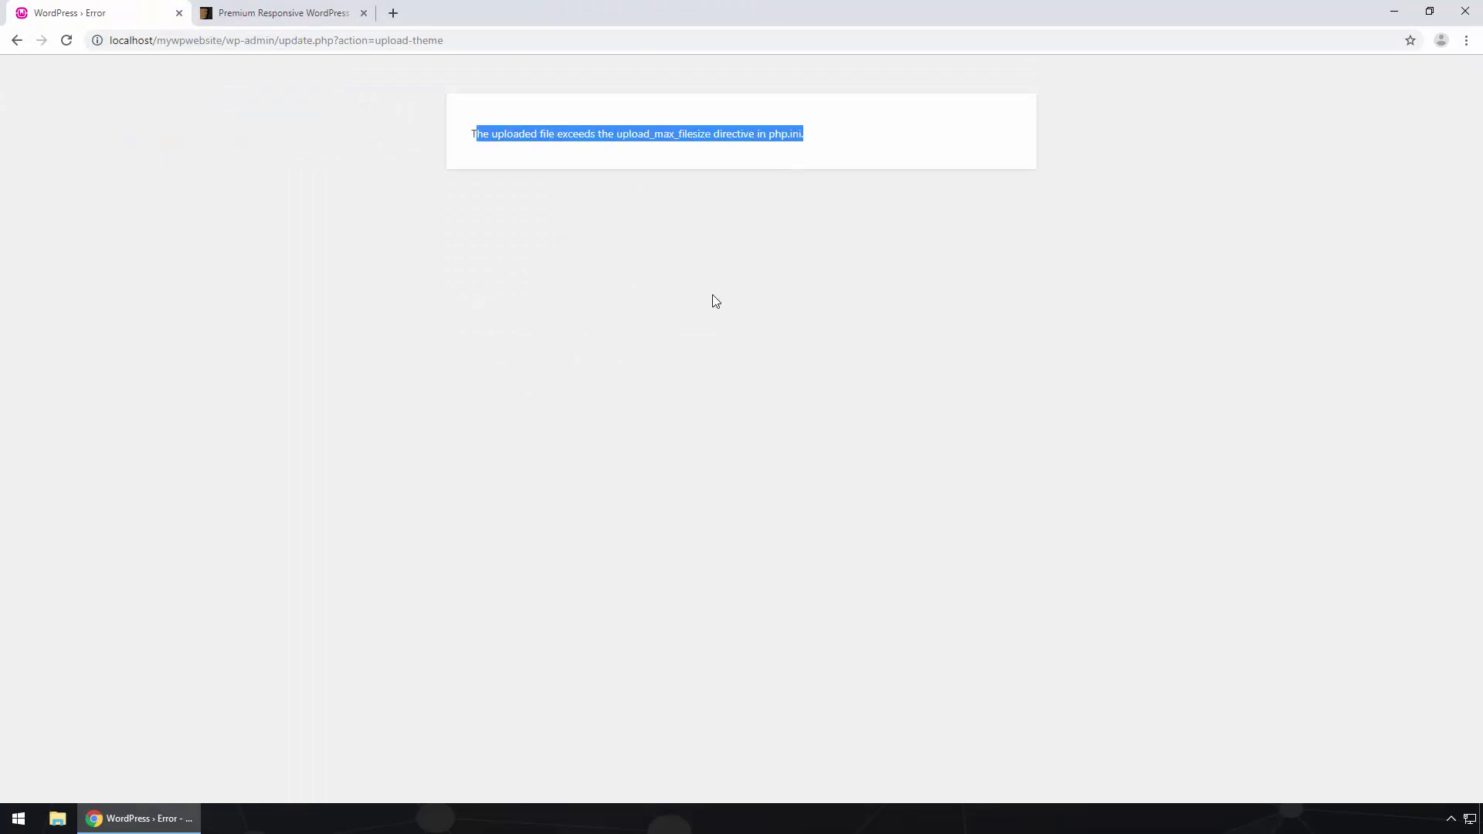
{"action": "left_click", "coordinate": [830, 378]}
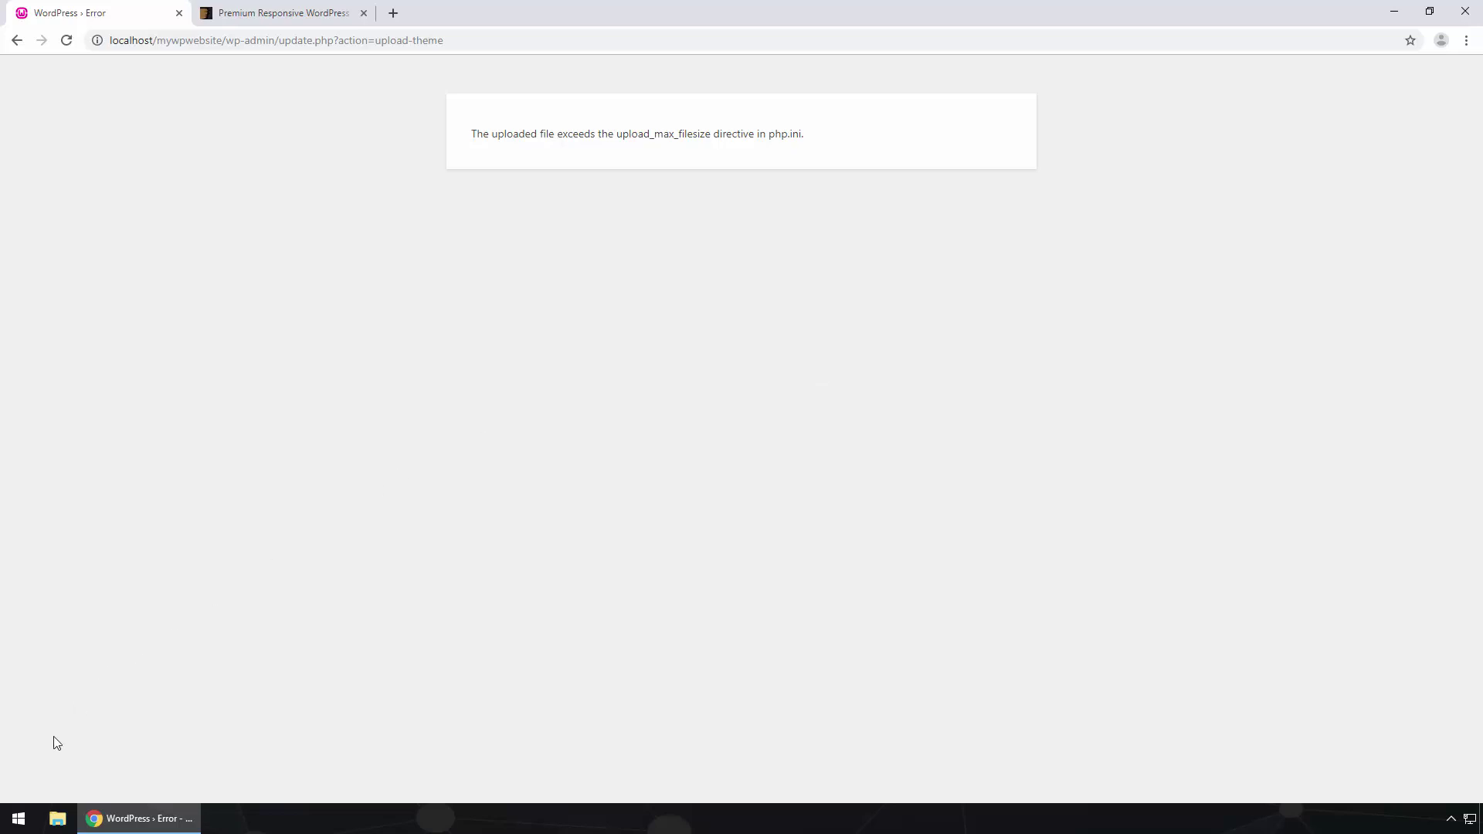
Switch to File Explorer and open the site folder C:\wamp64\www\mywpwebsite.
{"action": "left_click", "coordinate": [18, 822]}
{"action": "left_click", "coordinate": [290, 370]}
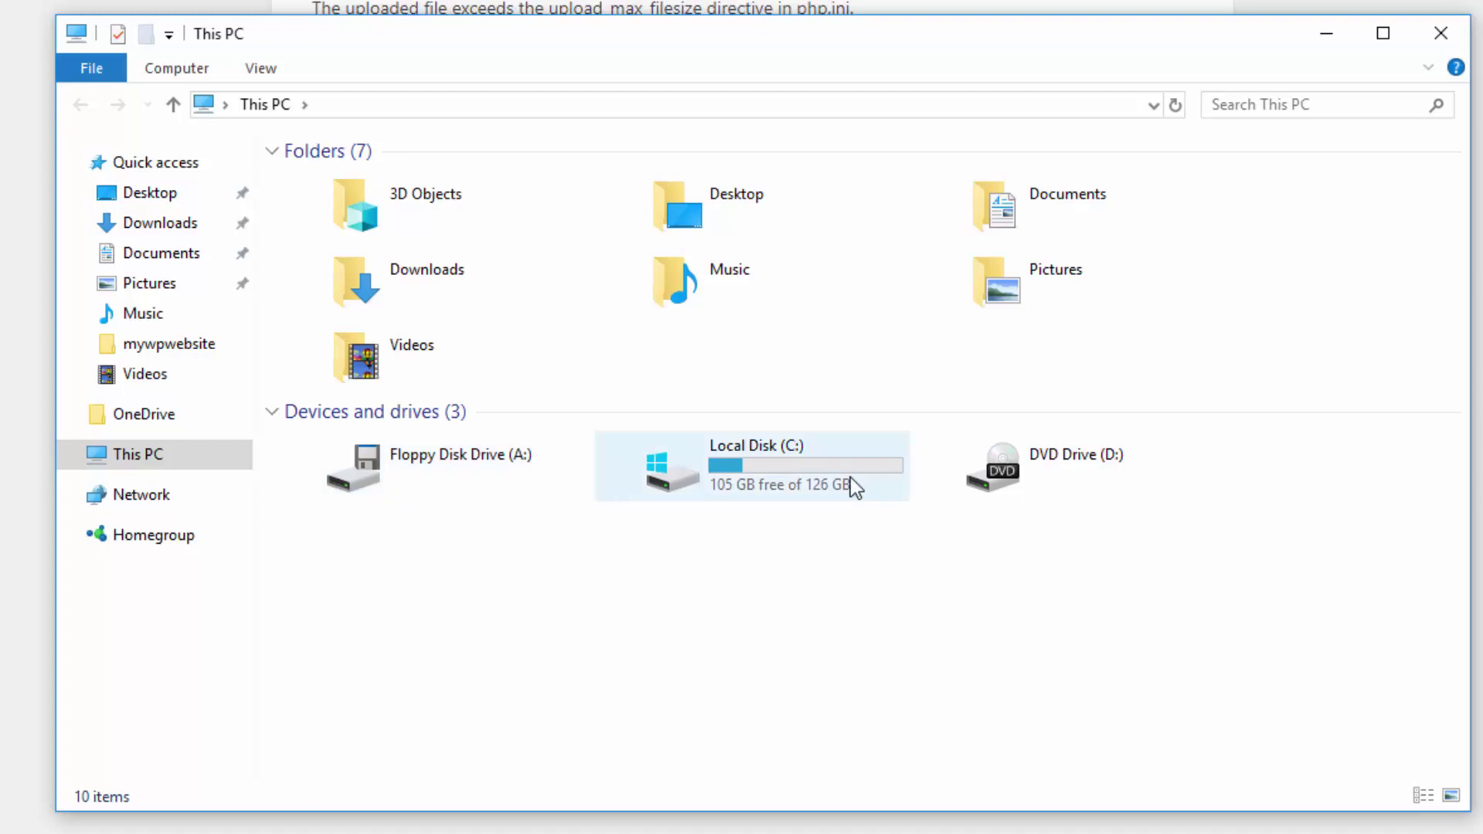
{"action": "double_click", "coordinate": [855, 486]}
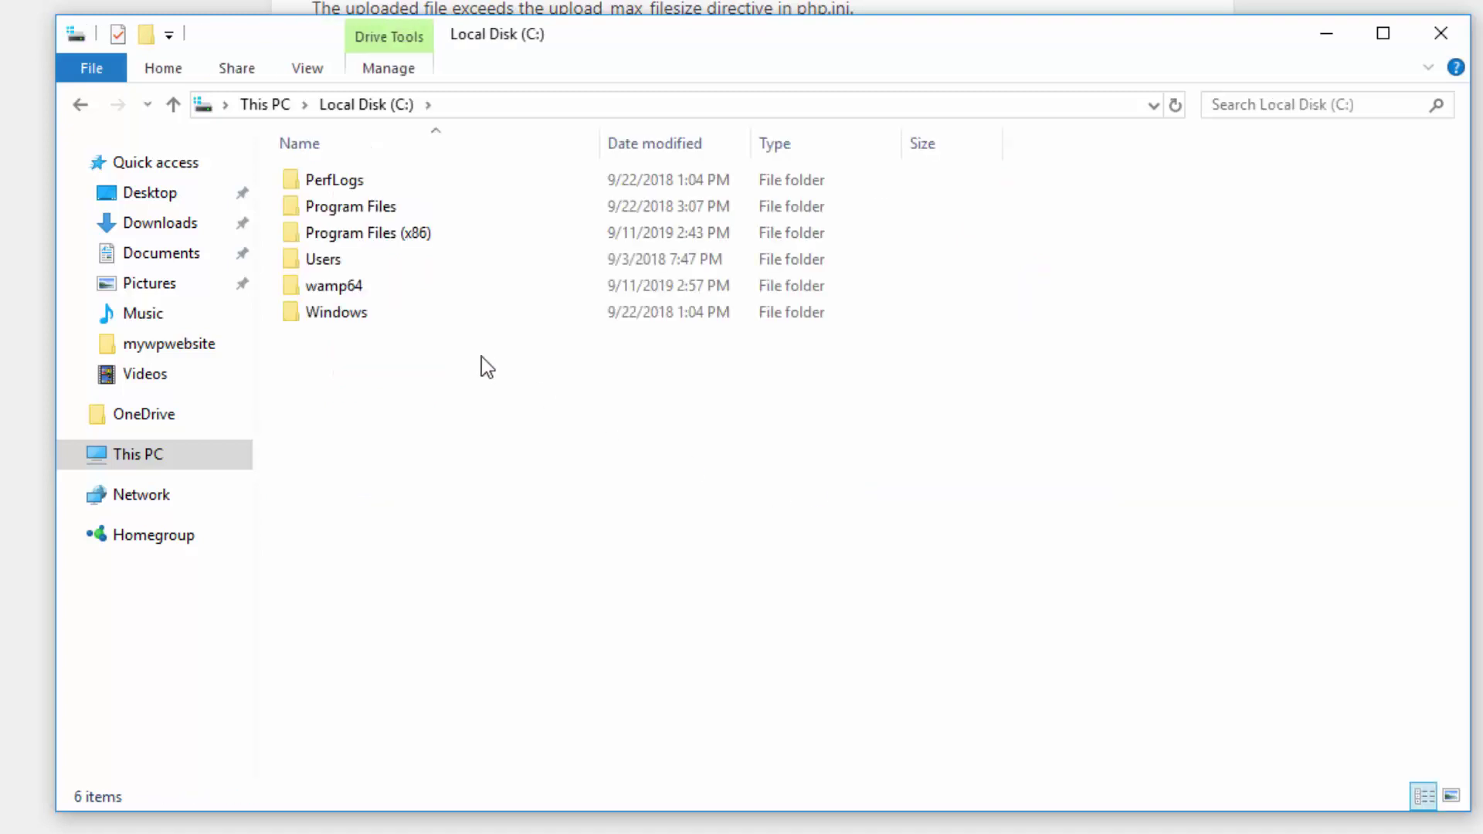
{"action": "double_click", "coordinate": [368, 285]}
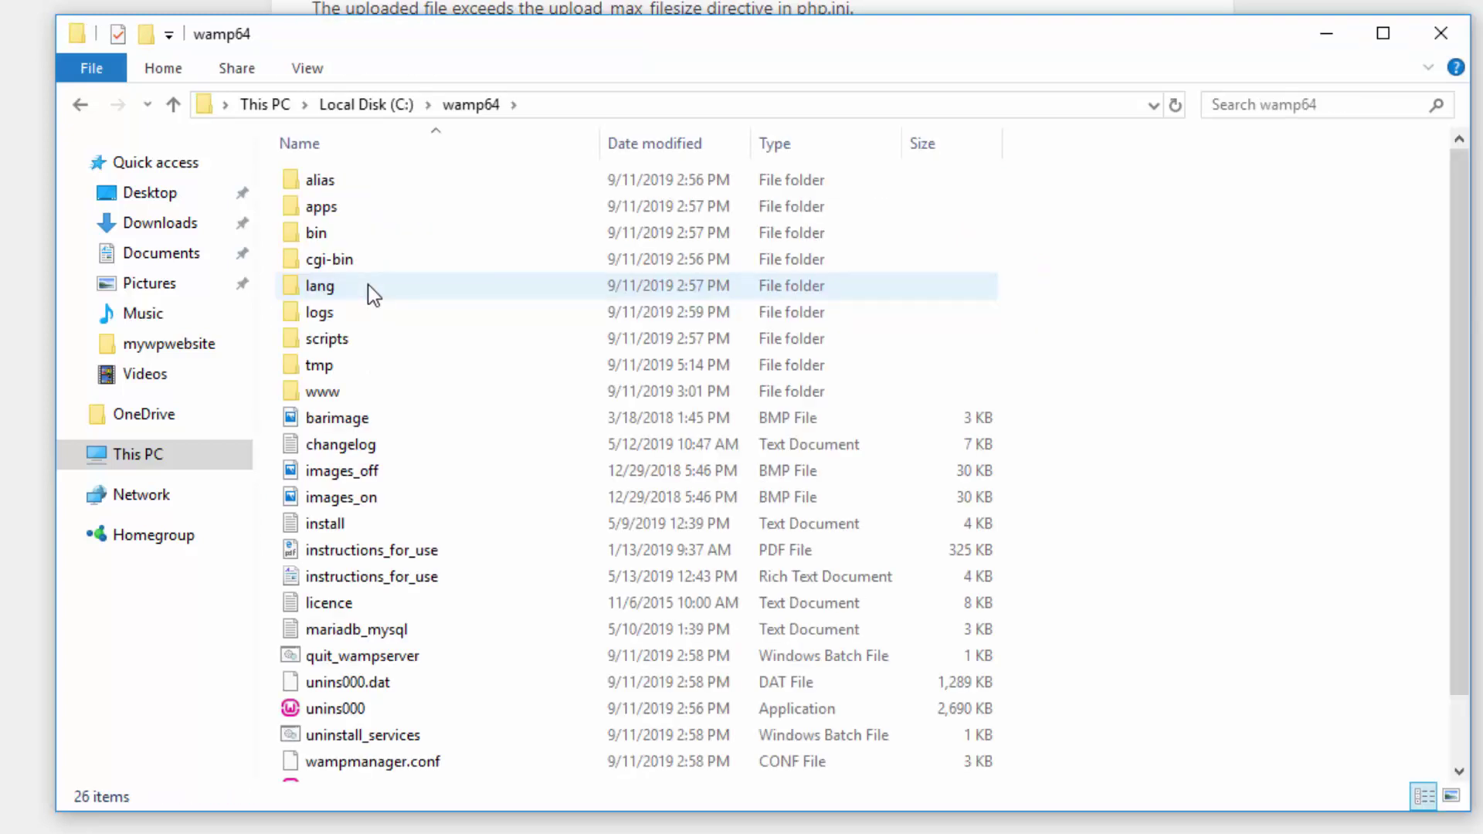
{"action": "double_click", "coordinate": [348, 390]}
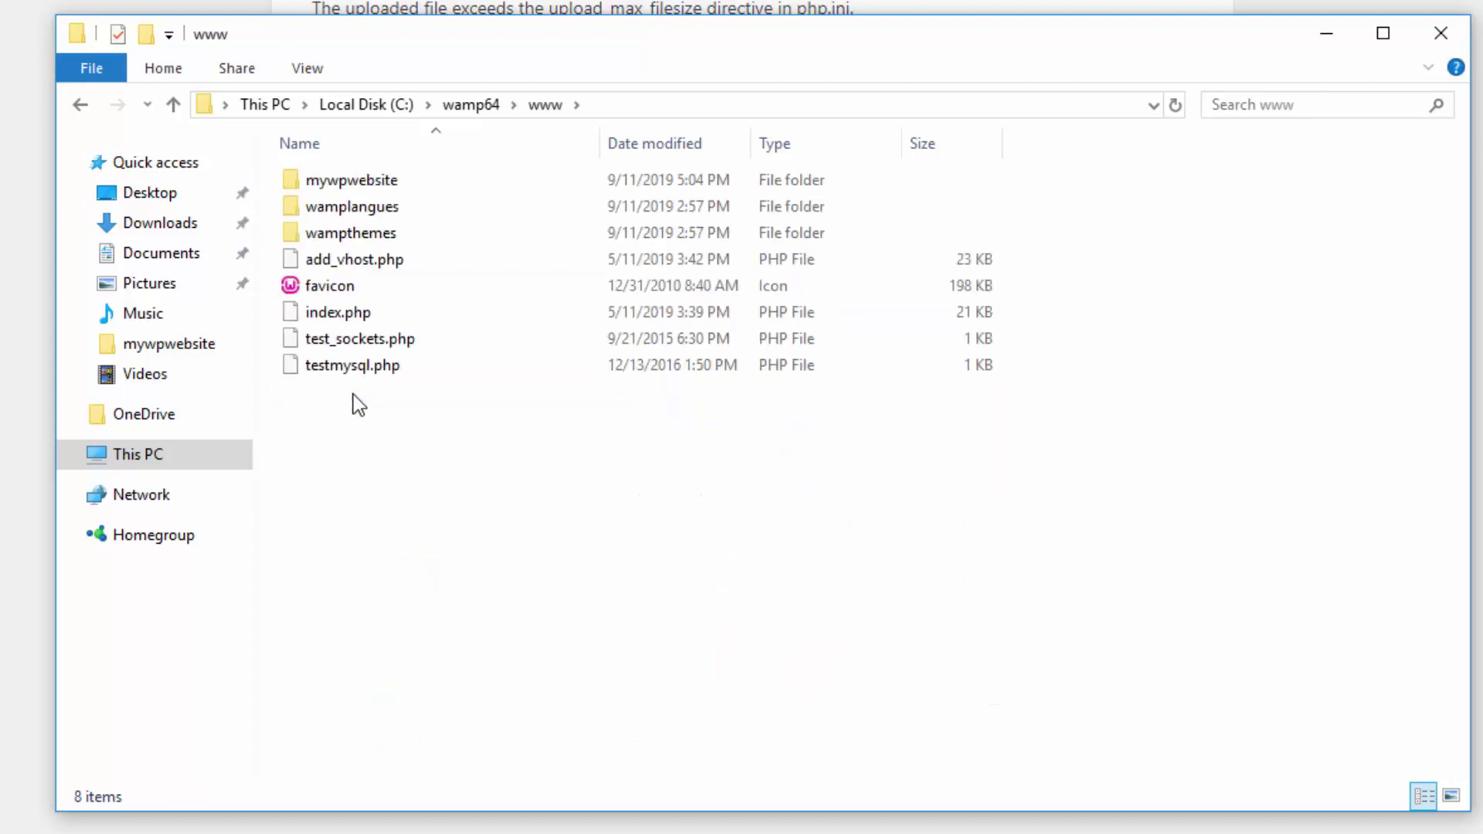
{"action": "double_click", "coordinate": [355, 185]}
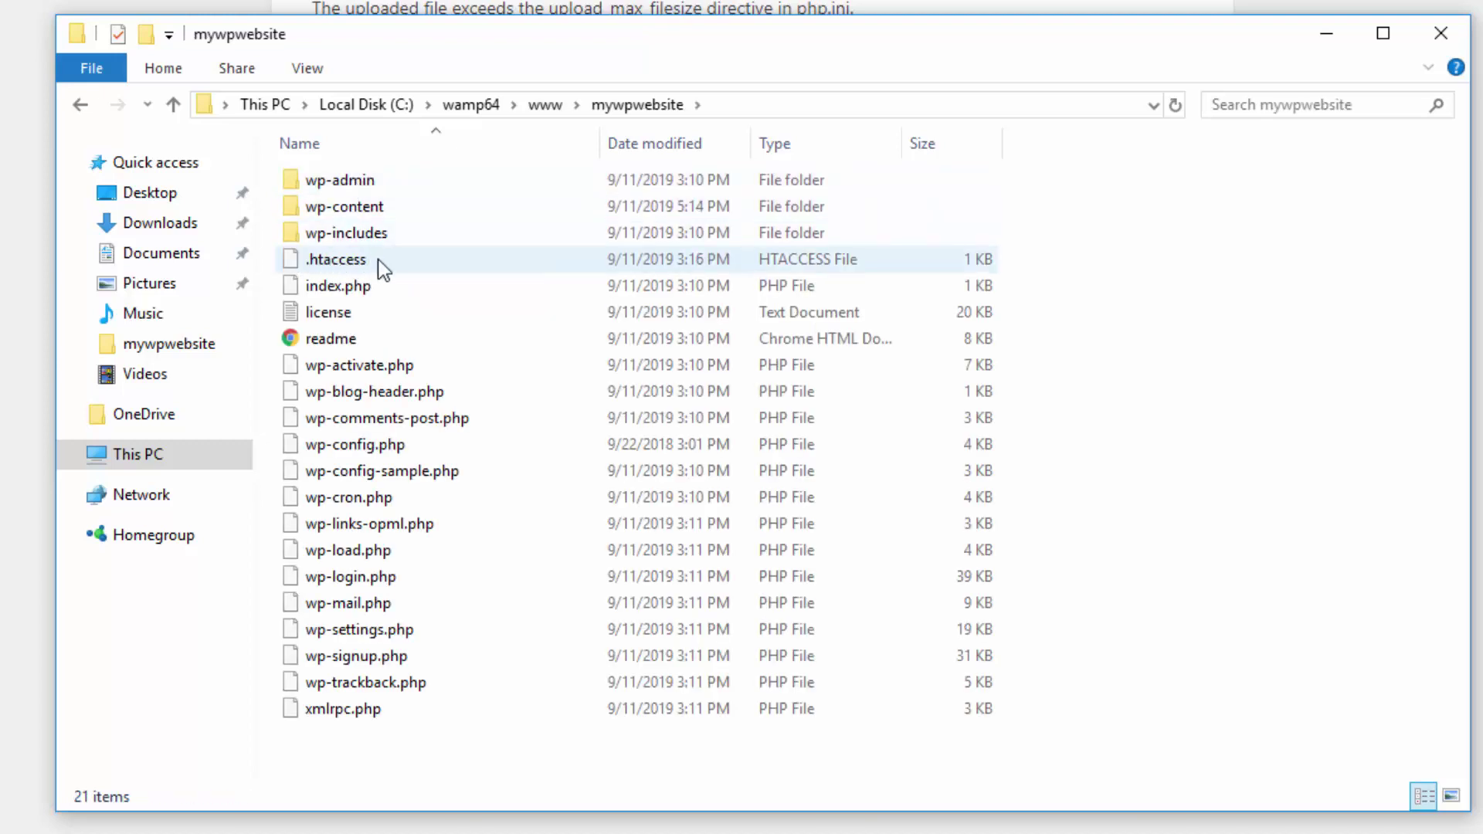
Make a backup copy of the .htaccess file in the same mywpwebsite folder.
{"action": "left_click", "coordinate": [327, 266]}
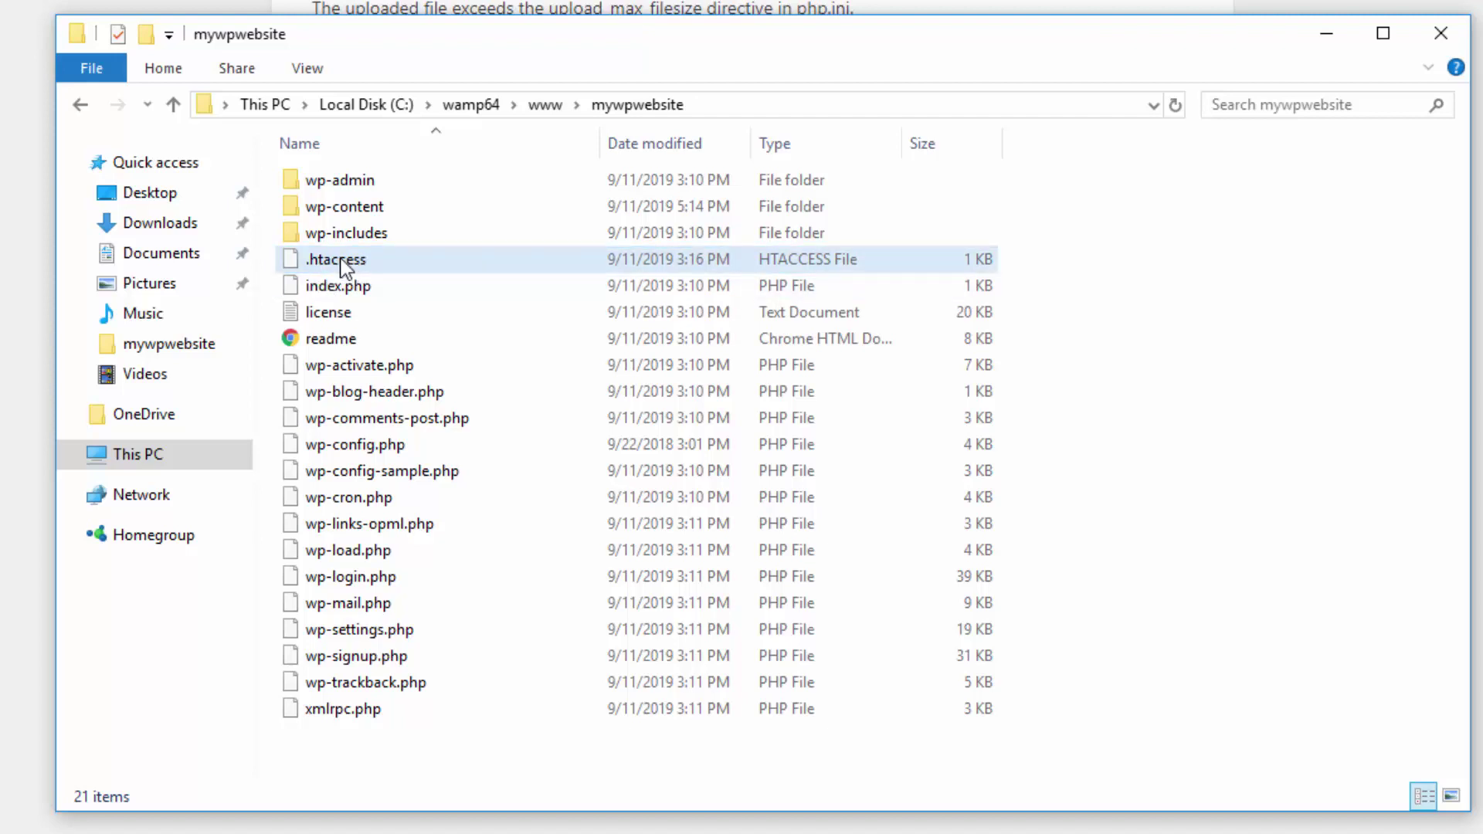
{"action": "right_click", "coordinate": [343, 258]}
{"action": "left_click", "coordinate": [415, 461]}
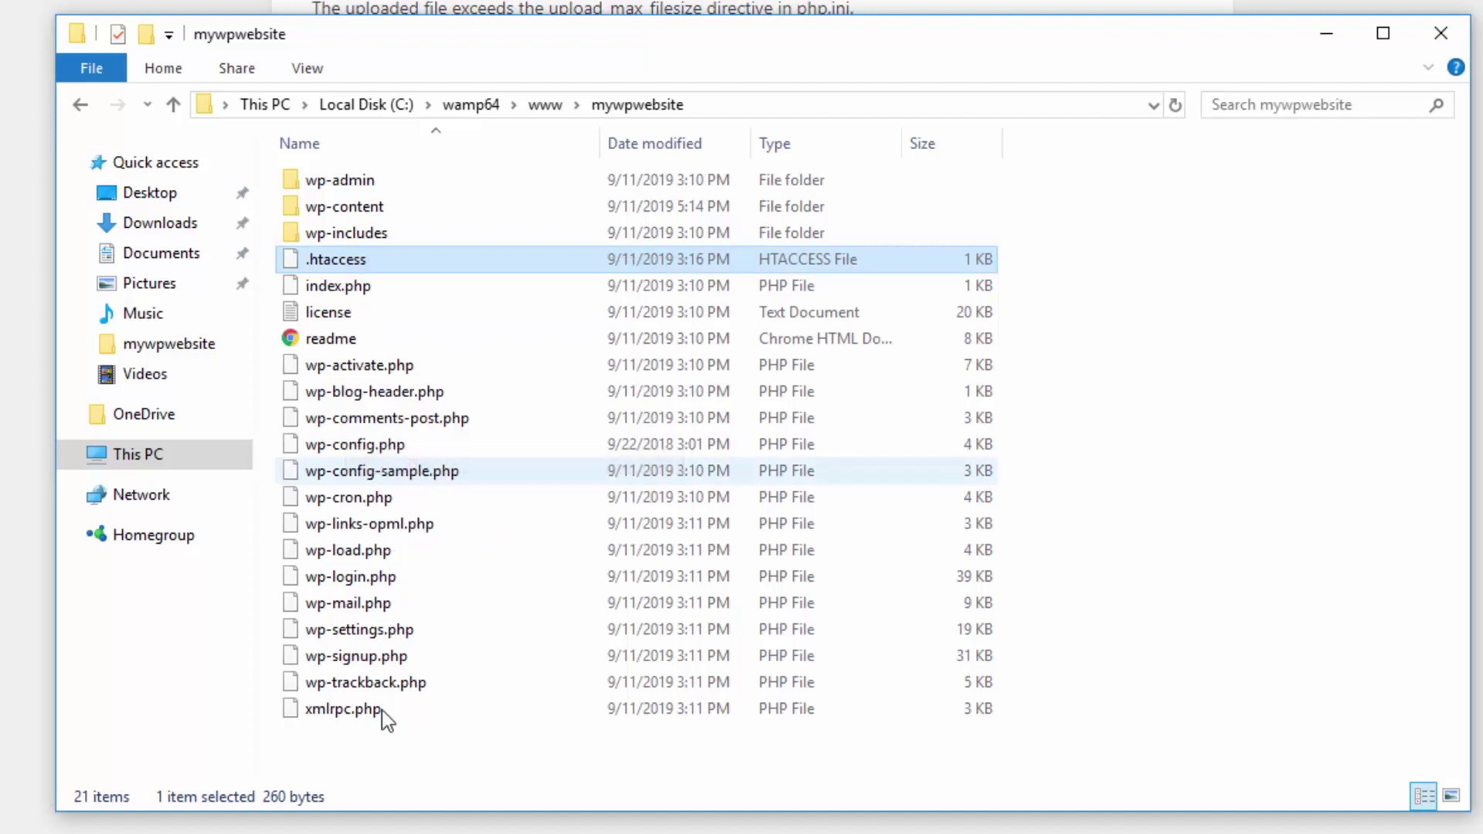
{"action": "right_click", "coordinate": [369, 755]}
{"action": "left_click", "coordinate": [433, 832]}
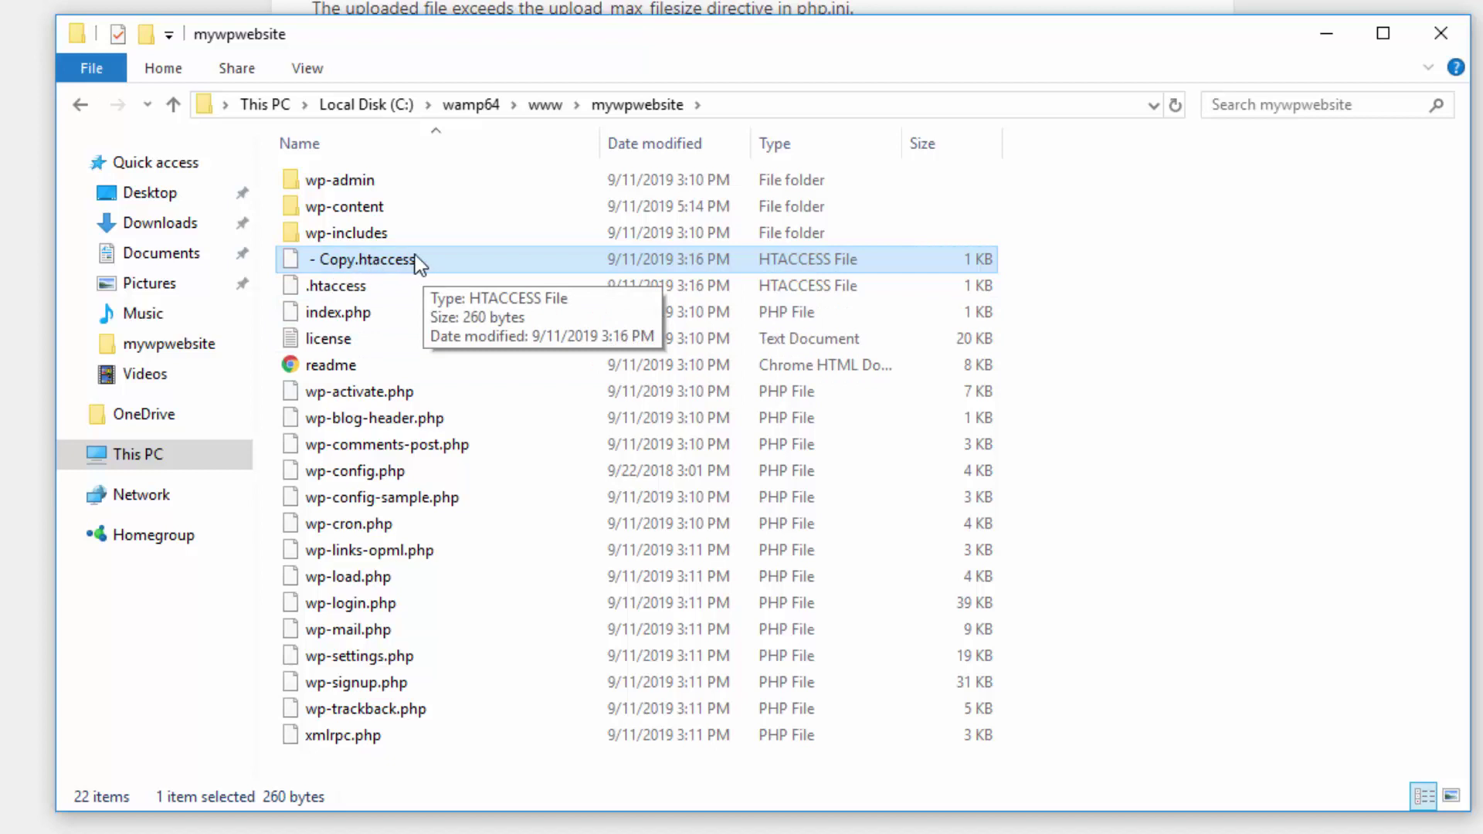
Open the original .htaccess file in Atom without making Atom the default app for .htaccess files.
{"action": "left_click", "coordinate": [332, 290]}
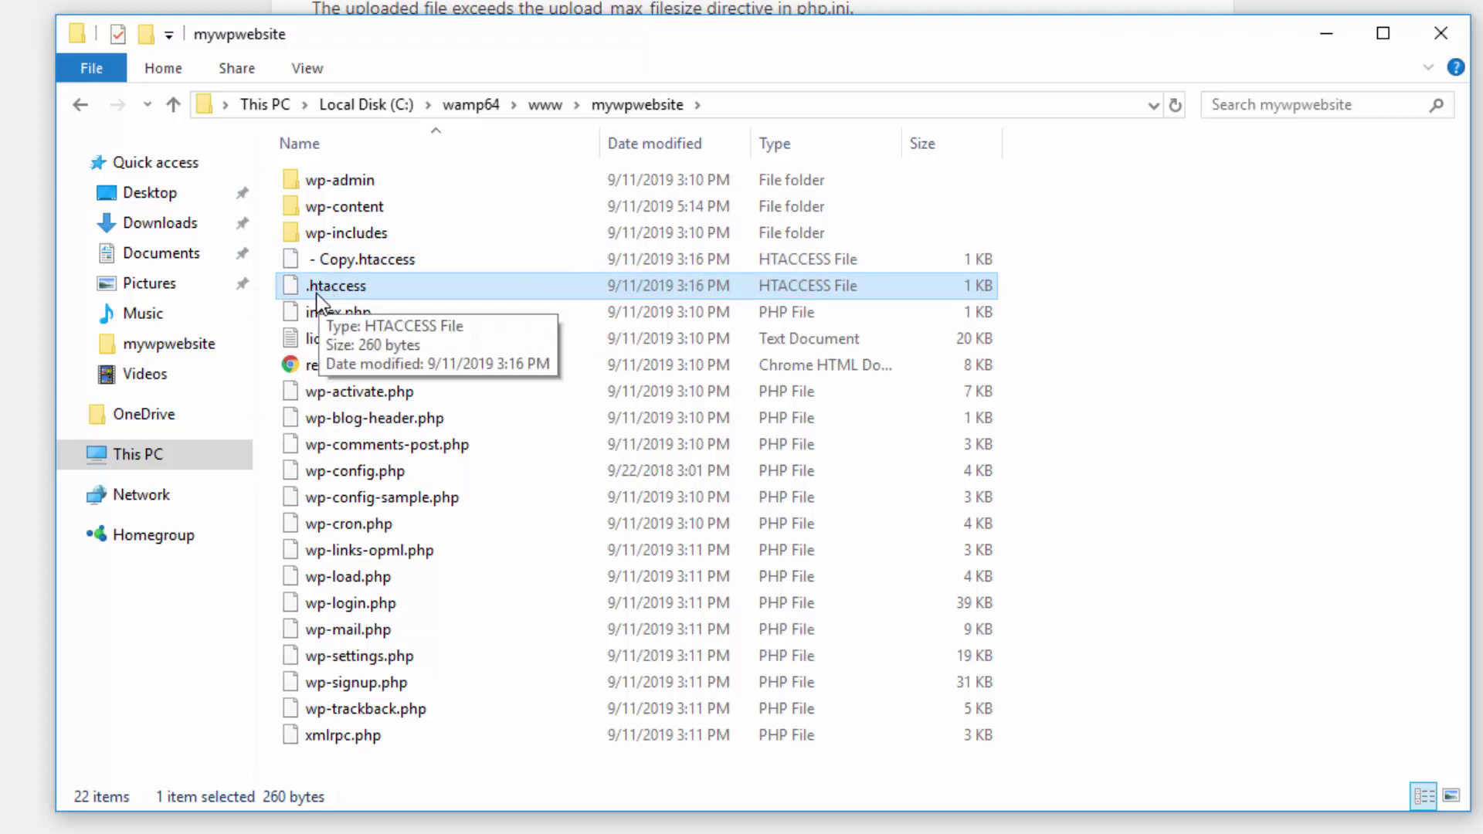
{"action": "right_click", "coordinate": [338, 294]}
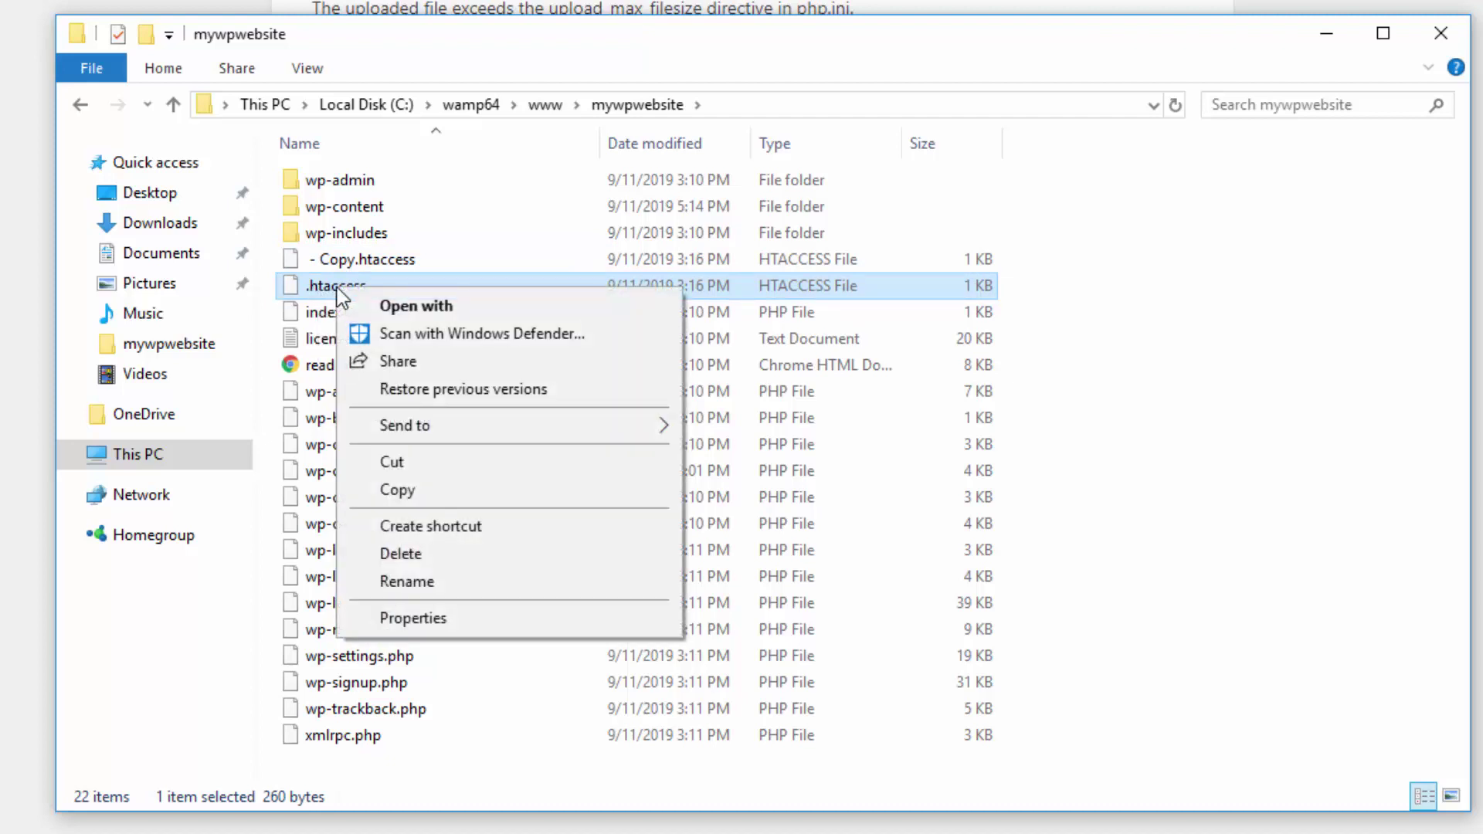
{"action": "left_click", "coordinate": [436, 305]}
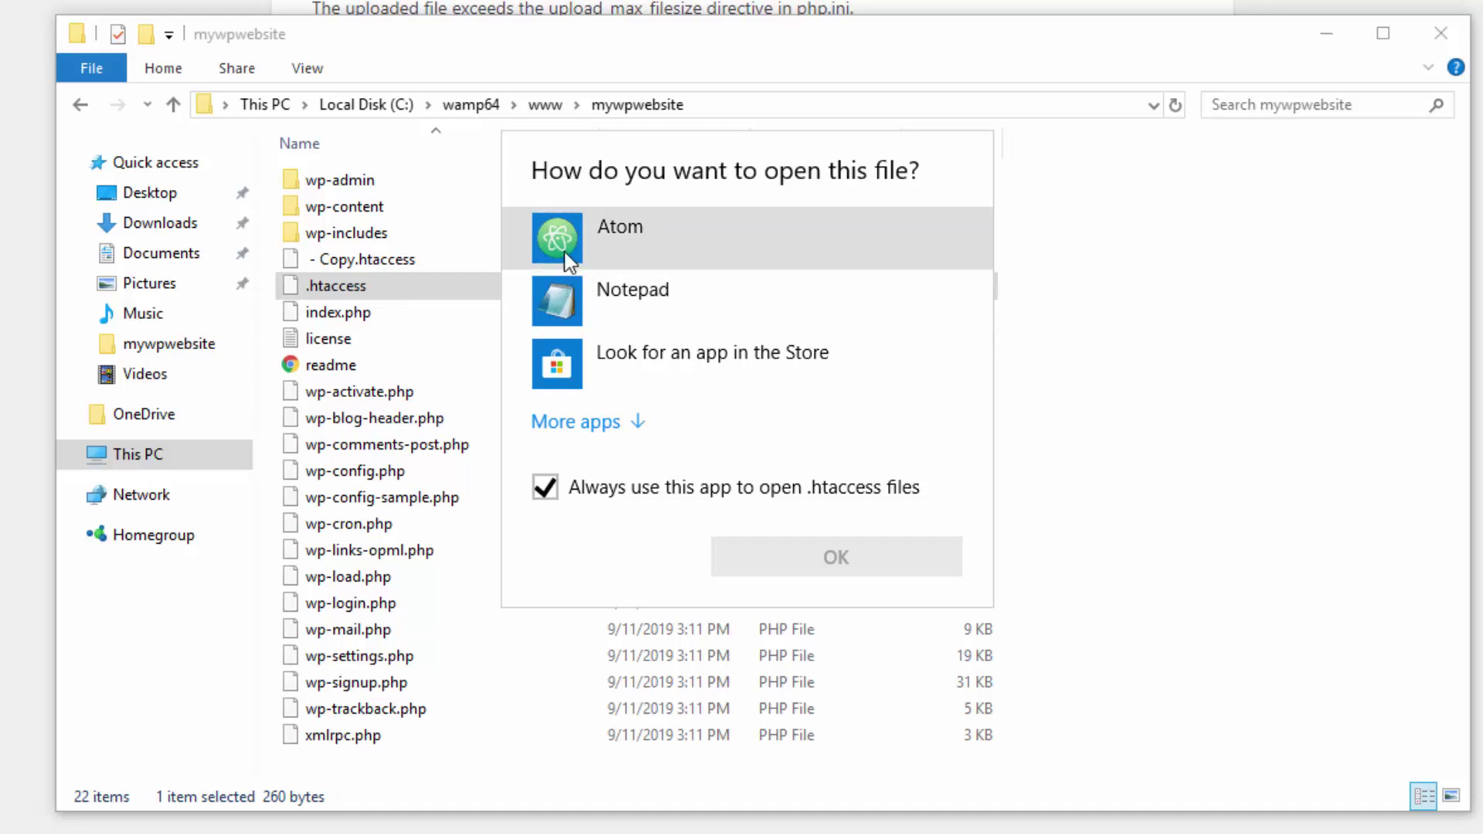
{"action": "left_click", "coordinate": [557, 234]}
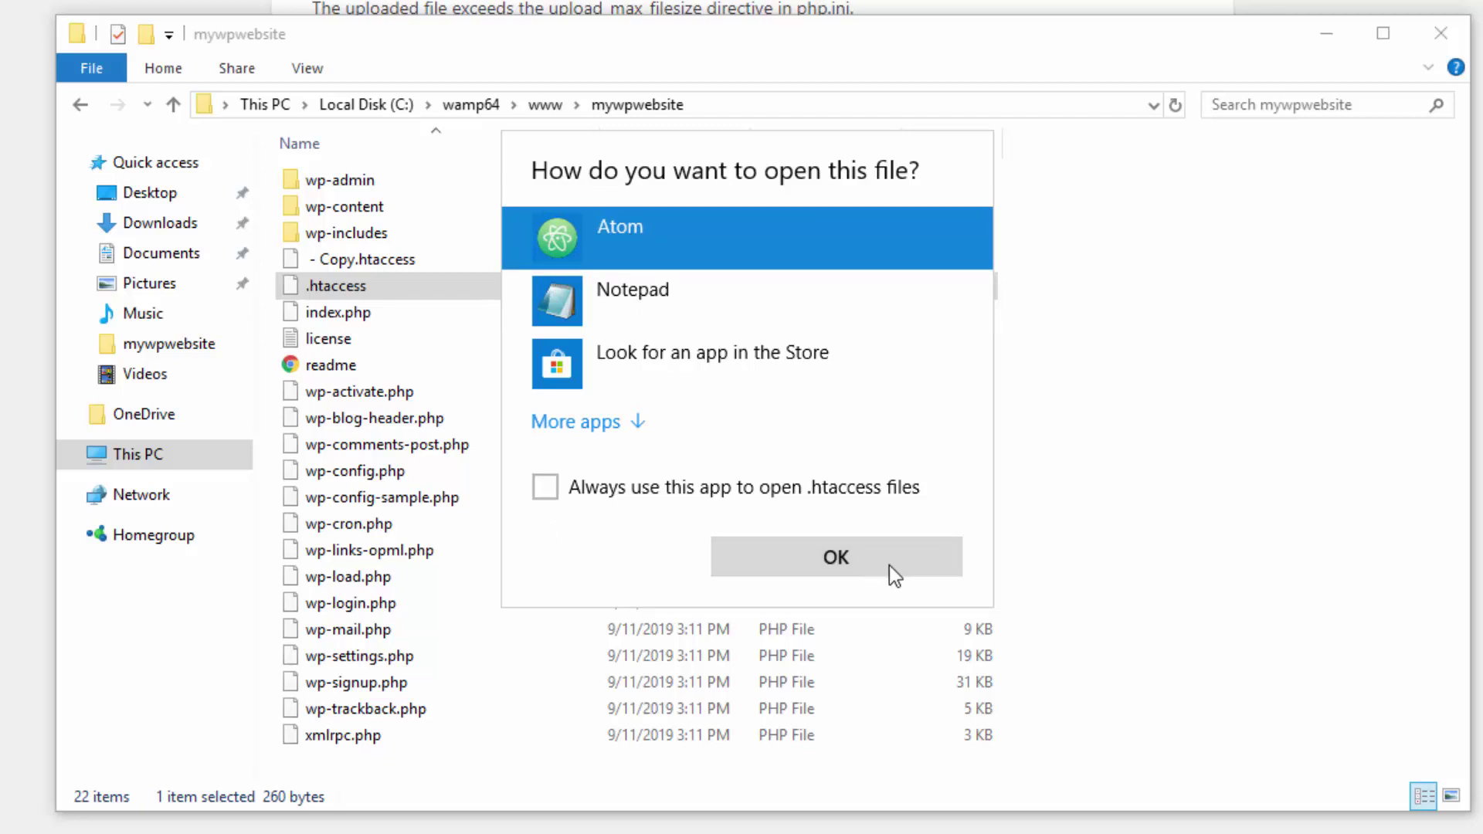
{"action": "left_click", "coordinate": [871, 558]}
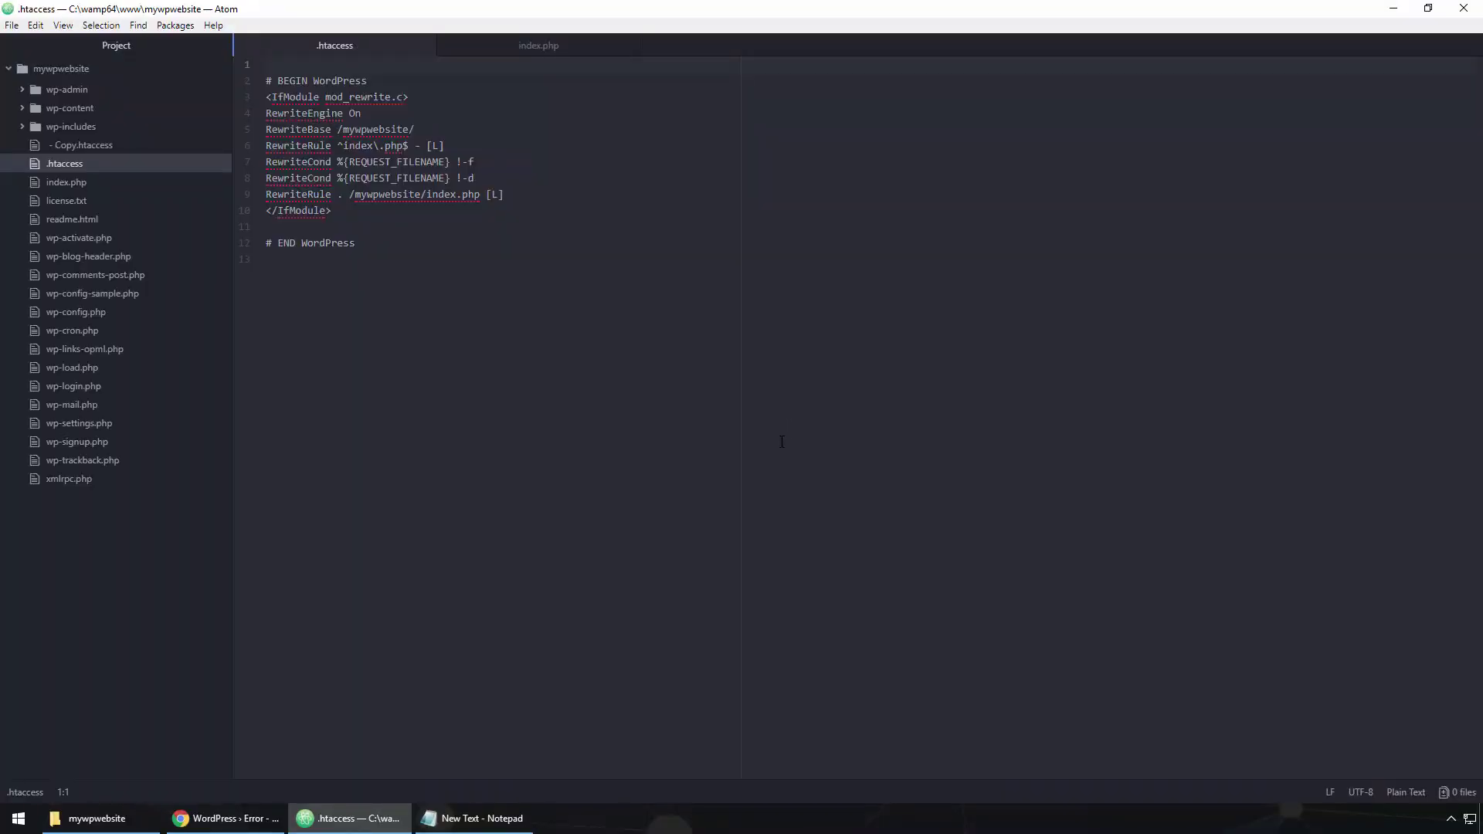
Switch to Notepad and copy all five php_value lines from the New Text file.
{"action": "left_click", "coordinate": [474, 818]}
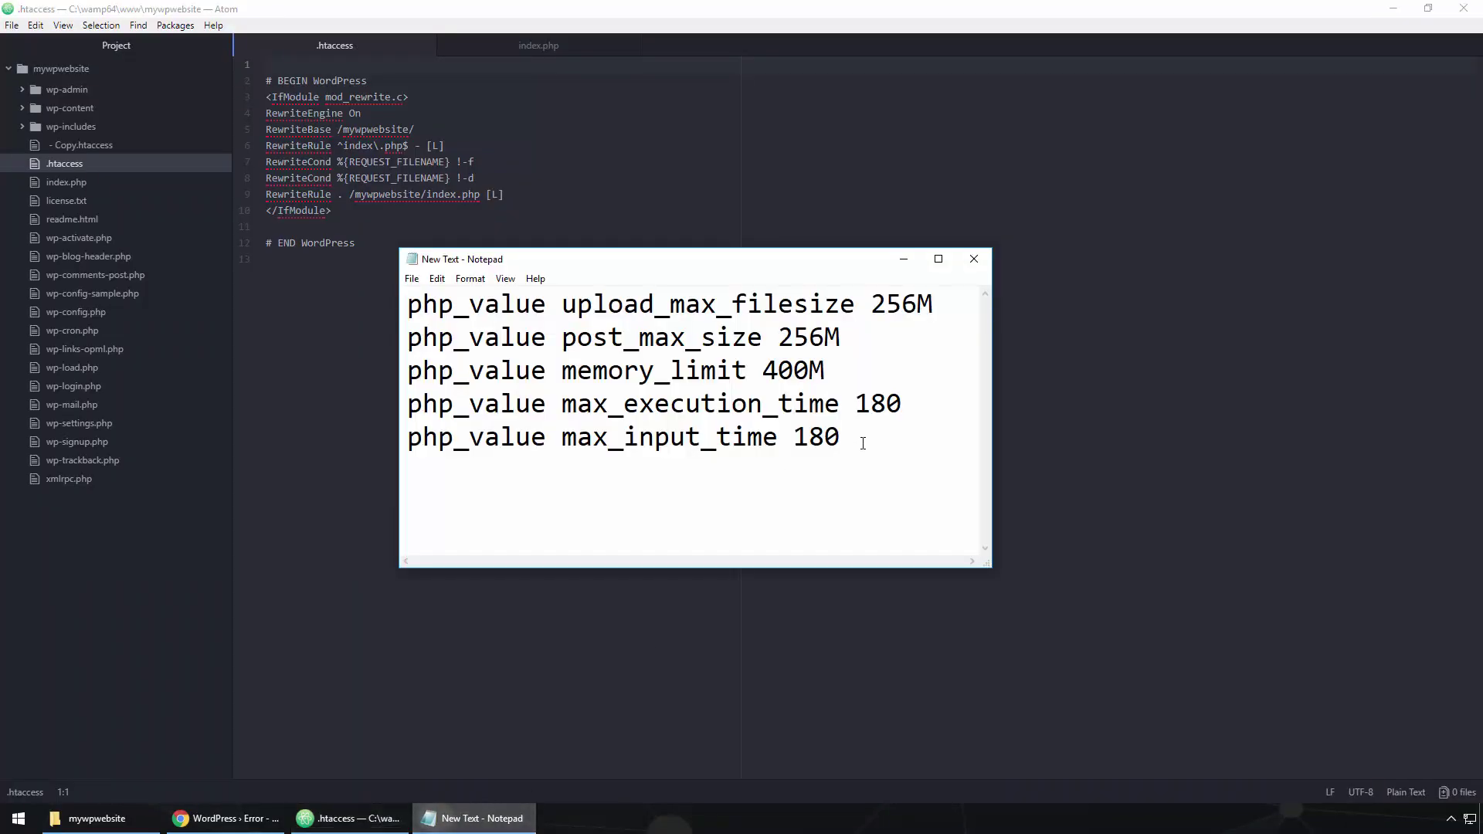
{"action": "left_click_drag", "start_coordinate": [861, 440], "coordinate": [407, 292]}
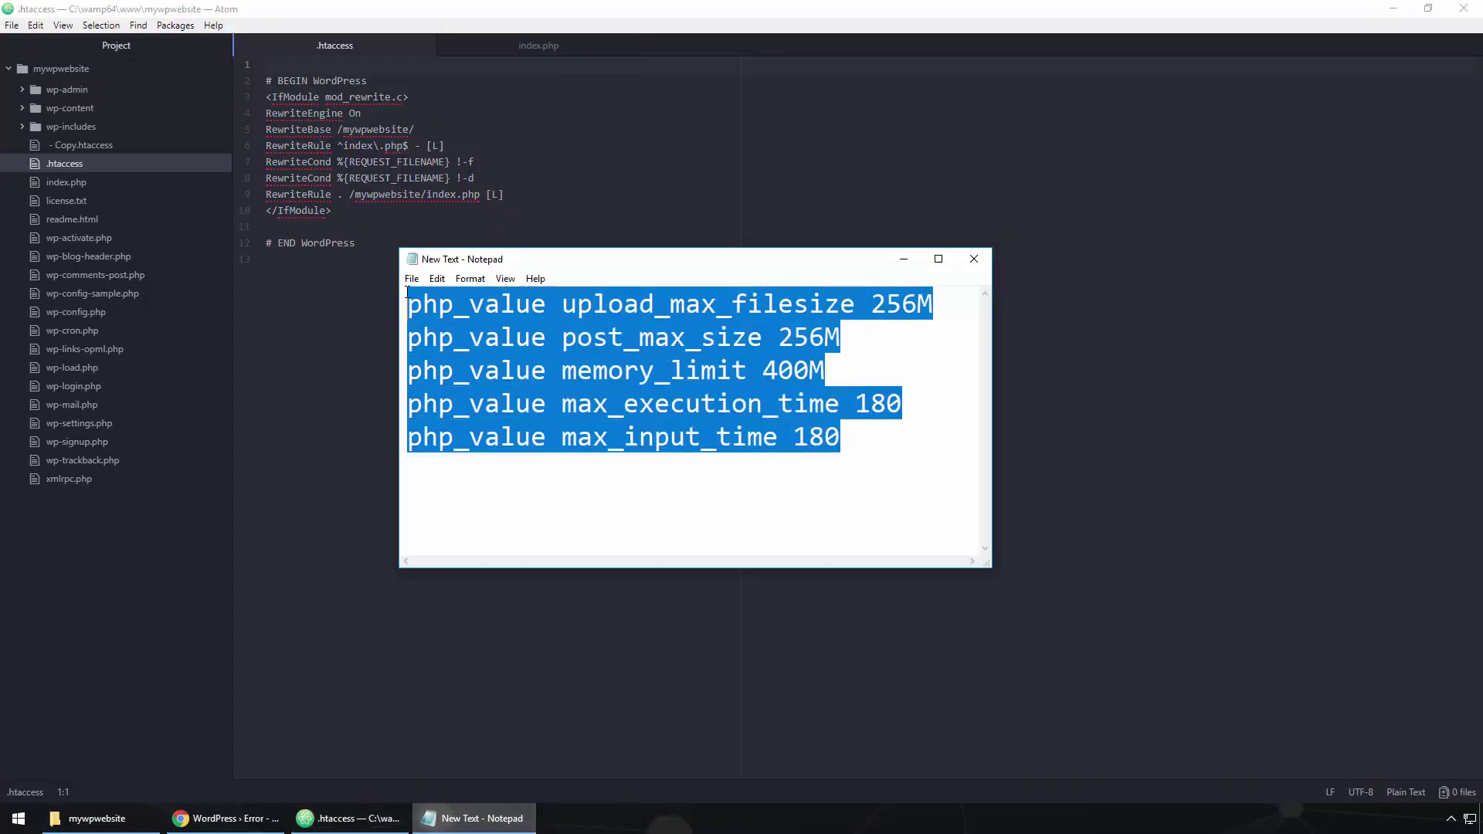
{"action": "left_click", "coordinate": [866, 334]}
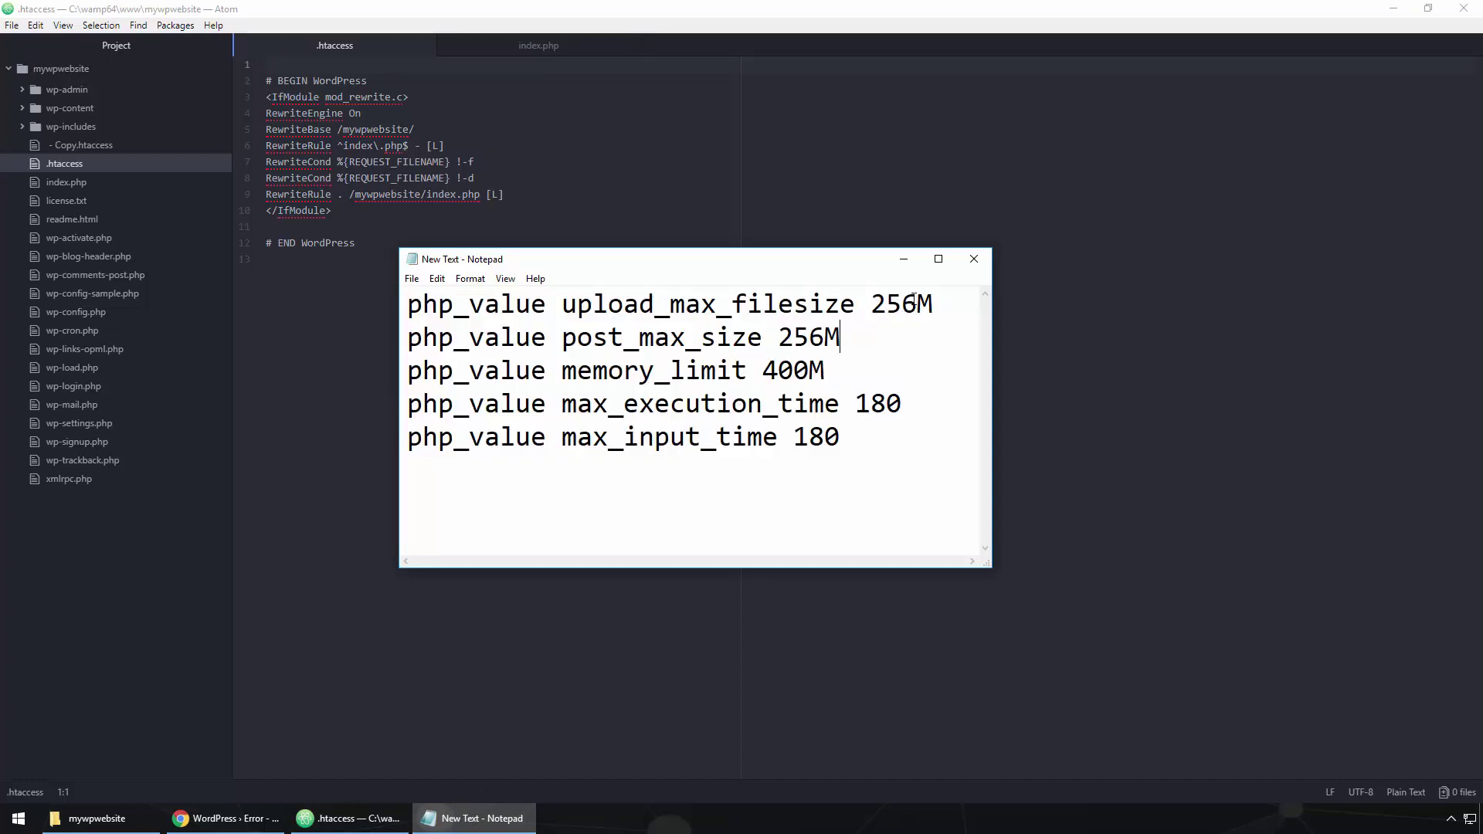
{"action": "left_click_drag", "start_coordinate": [918, 304], "coordinate": [871, 305]}
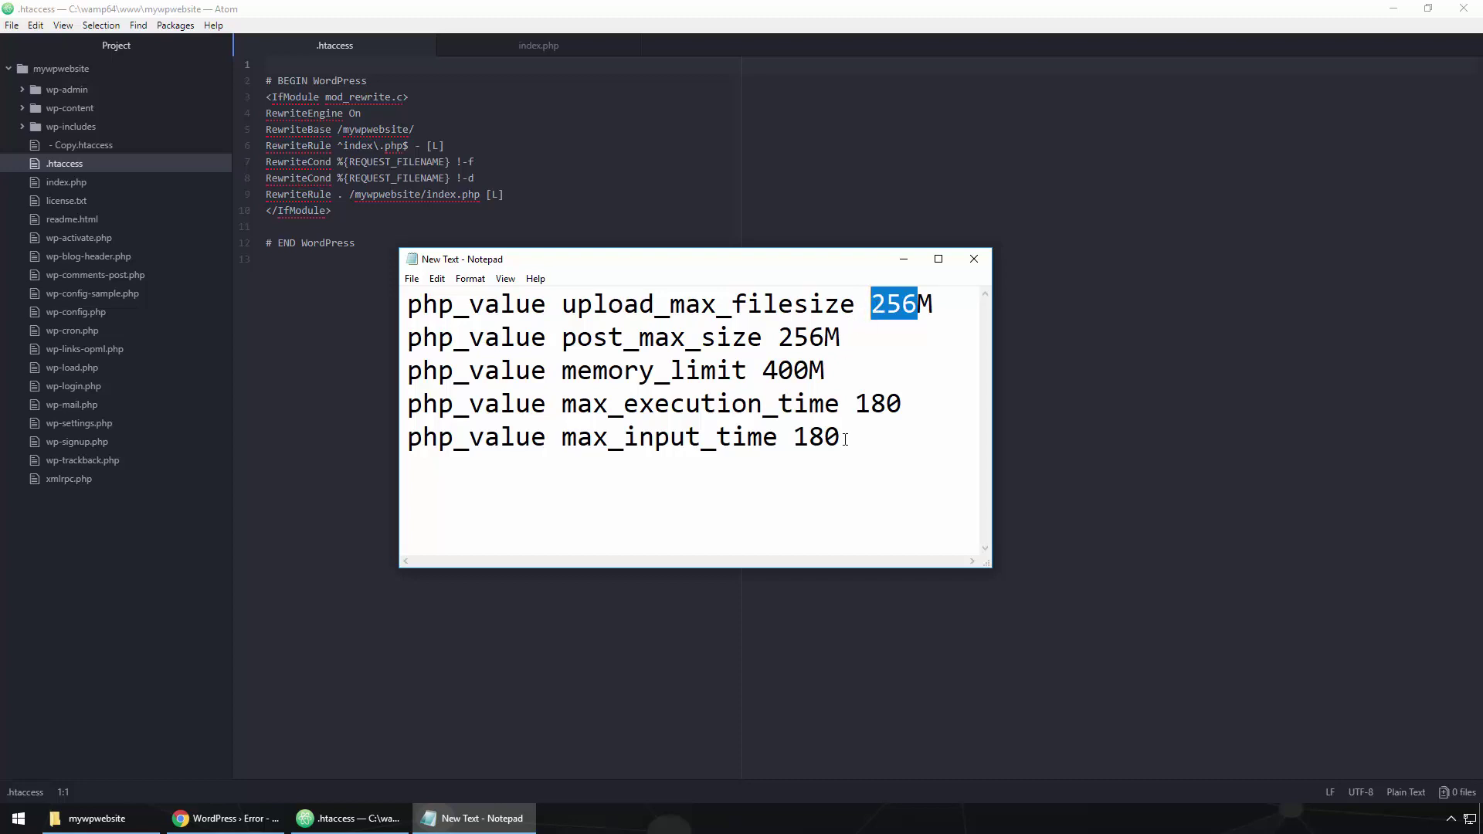
{"action": "left_click_drag", "start_coordinate": [845, 440], "coordinate": [393, 307]}
{"action": "right_click", "coordinate": [584, 359]}
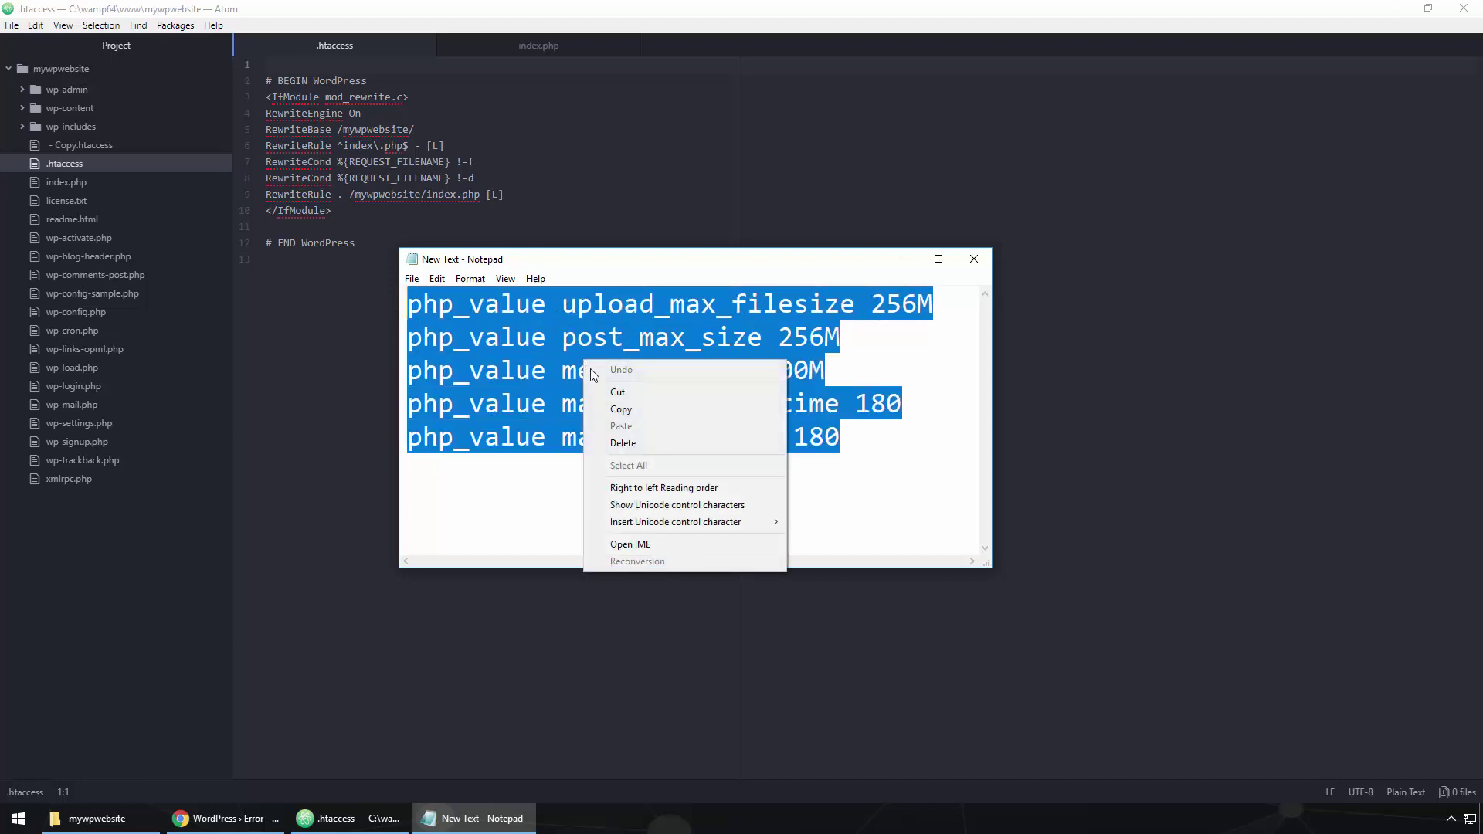
{"action": "left_click", "coordinate": [646, 412]}
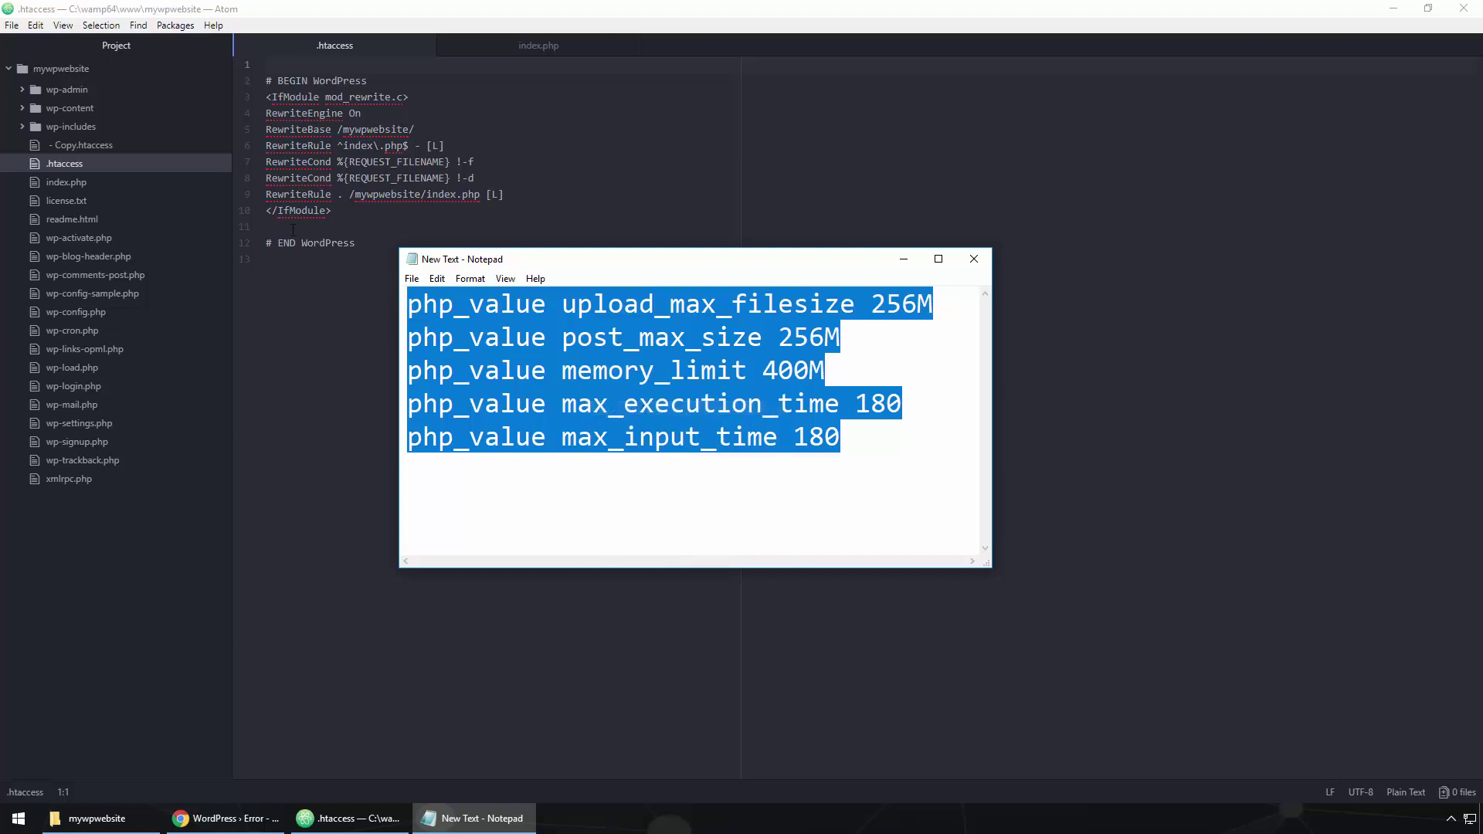
Switch to Atom and paste the php_value lines into .htaccess on the empty line between </IfModule> and # END WordPress.
{"action": "left_click", "coordinate": [305, 229]}
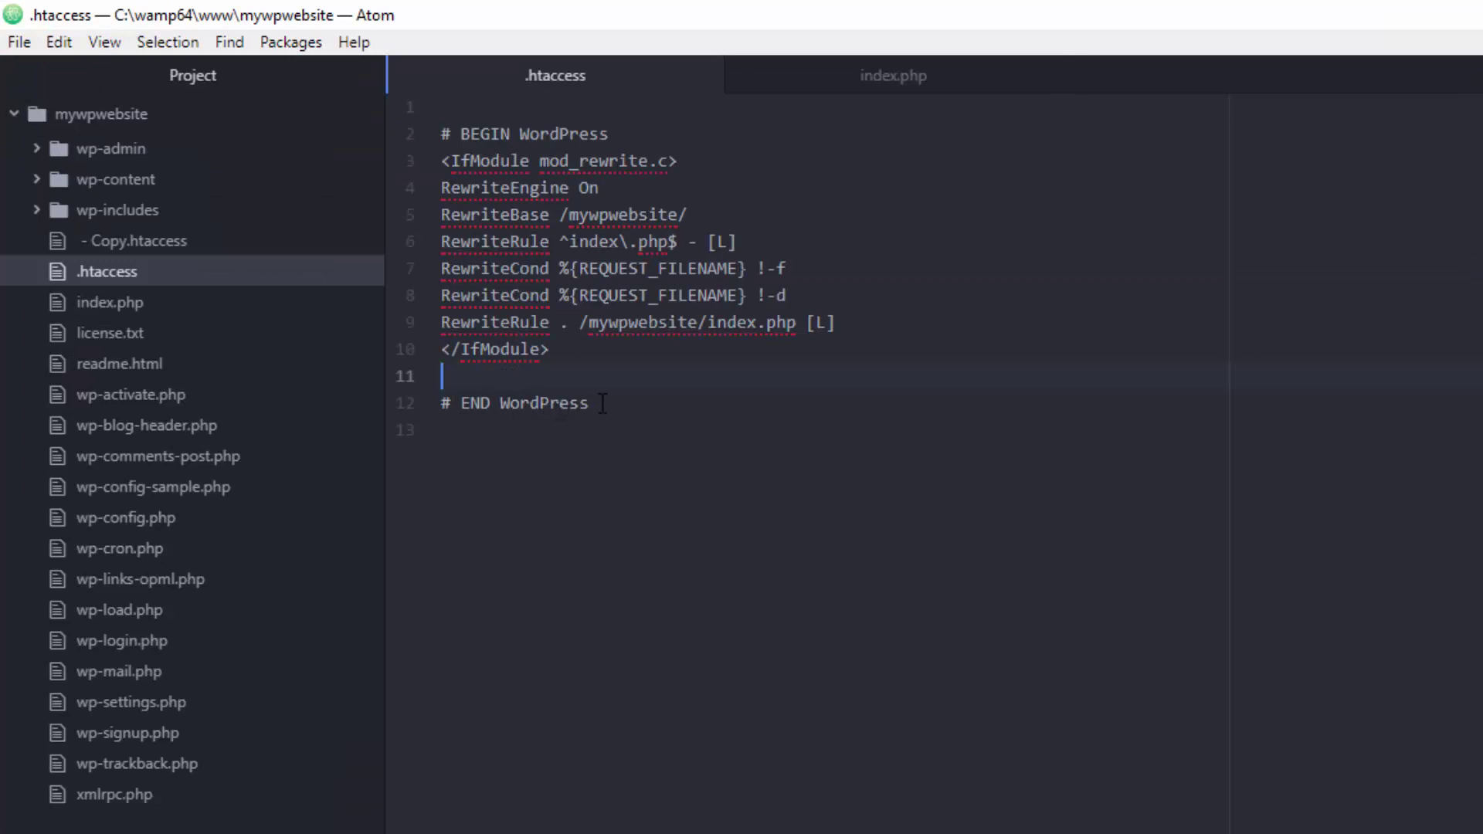
{"action": "right_click", "coordinate": [479, 372]}
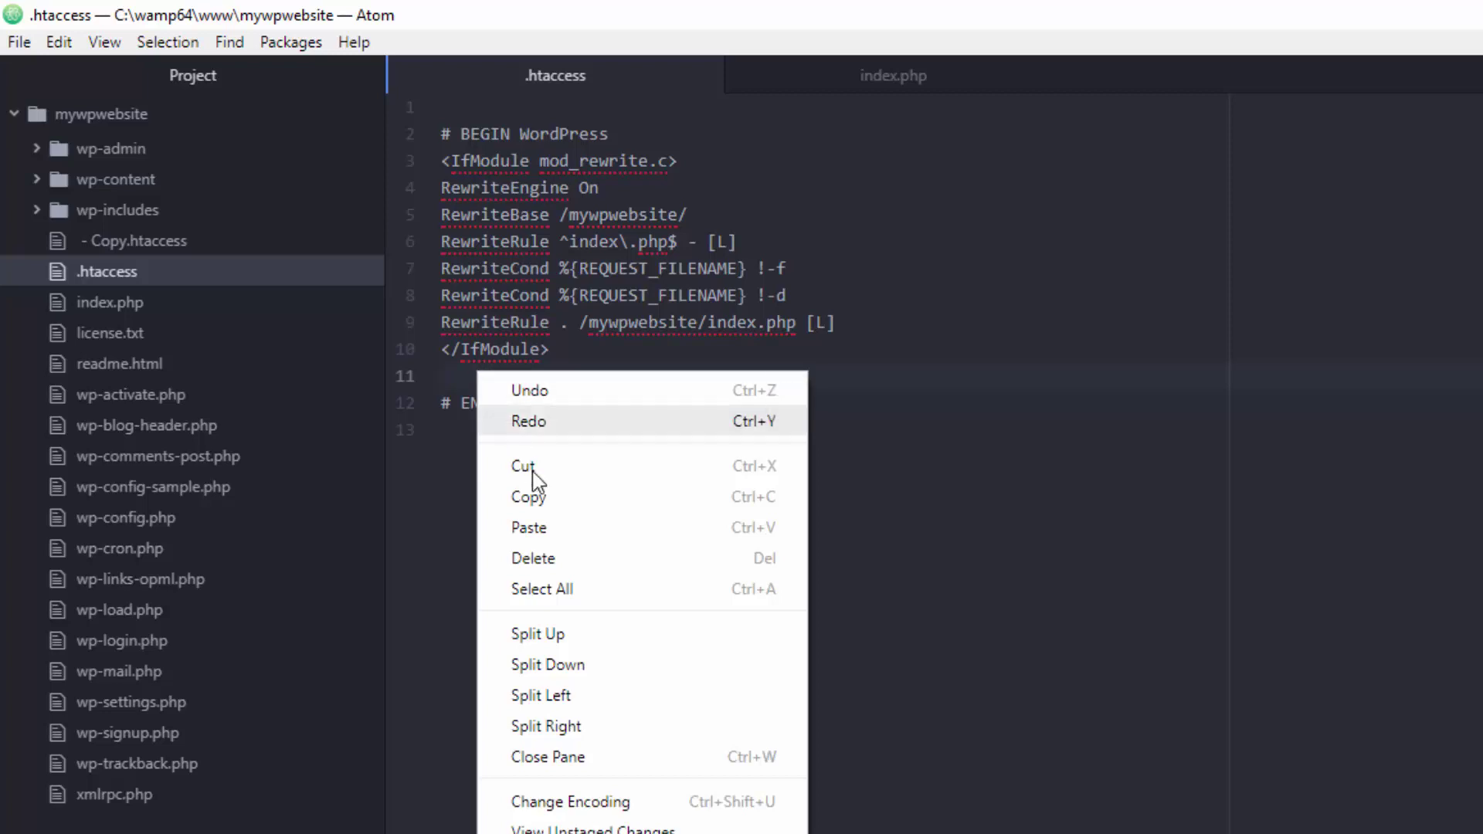
{"action": "left_click", "coordinate": [561, 529]}
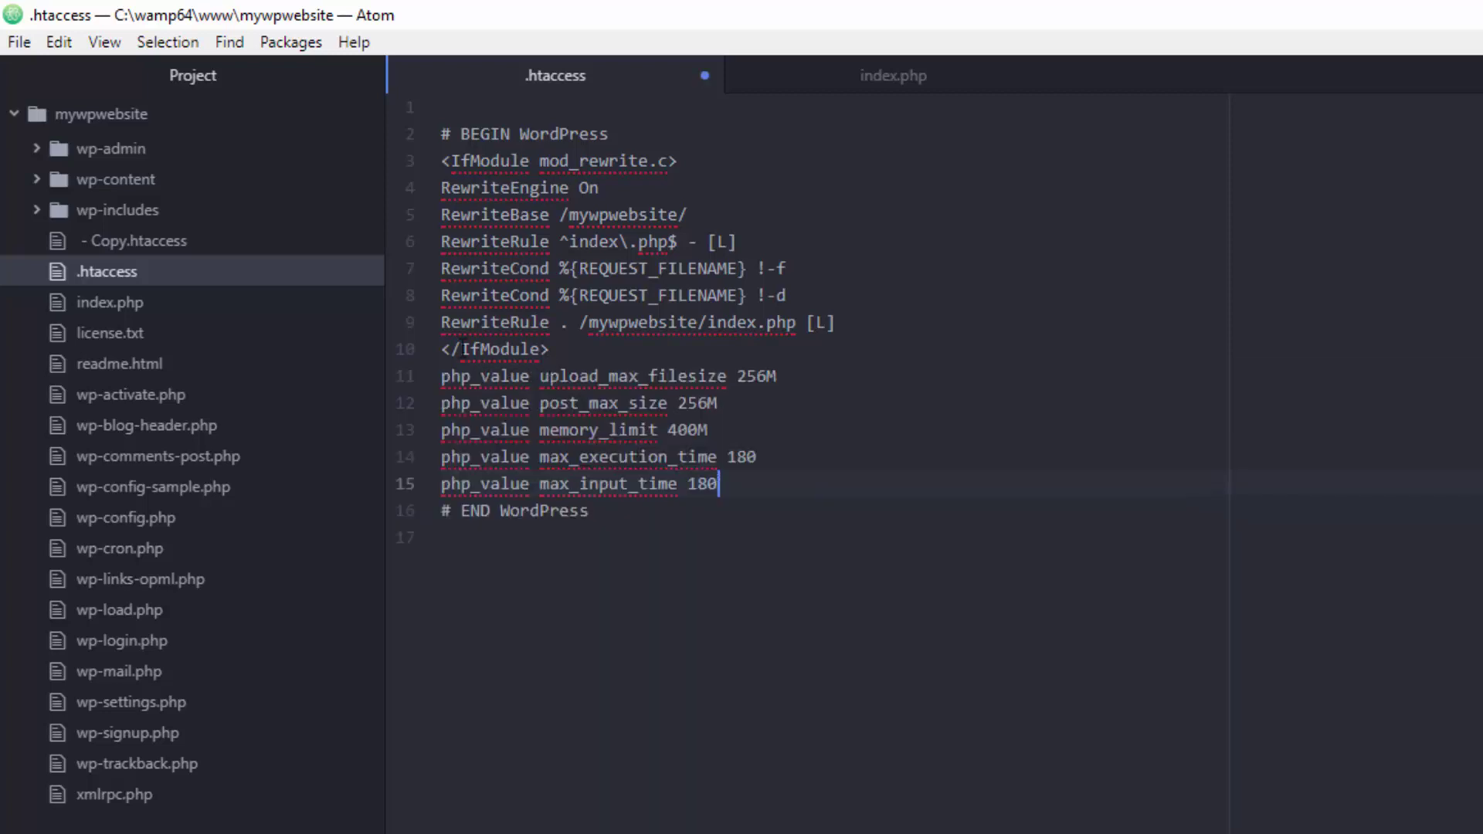
Check the placement of the php_value lines between </IfModule> and # END WordPress, and save .htaccess.
{"action": "left_click", "coordinate": [441, 349]}
{"action": "left_click", "coordinate": [471, 349]}
{"action": "left_click_drag", "start_coordinate": [498, 344], "coordinate": [552, 349]}
{"action": "left_click_drag", "start_coordinate": [606, 512], "coordinate": [440, 511]}
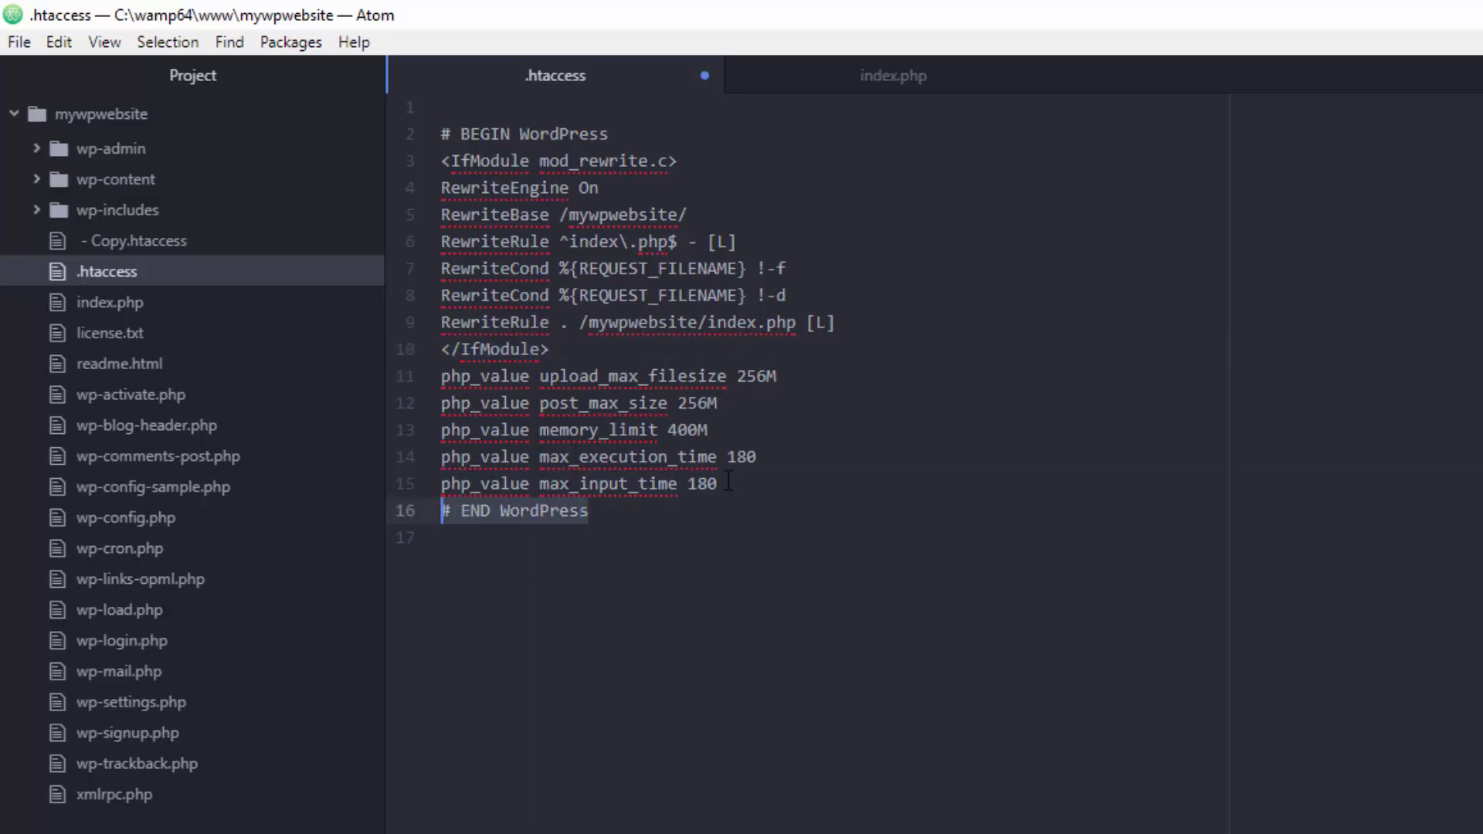
{"action": "left_click_drag", "start_coordinate": [718, 483], "coordinate": [426, 382]}
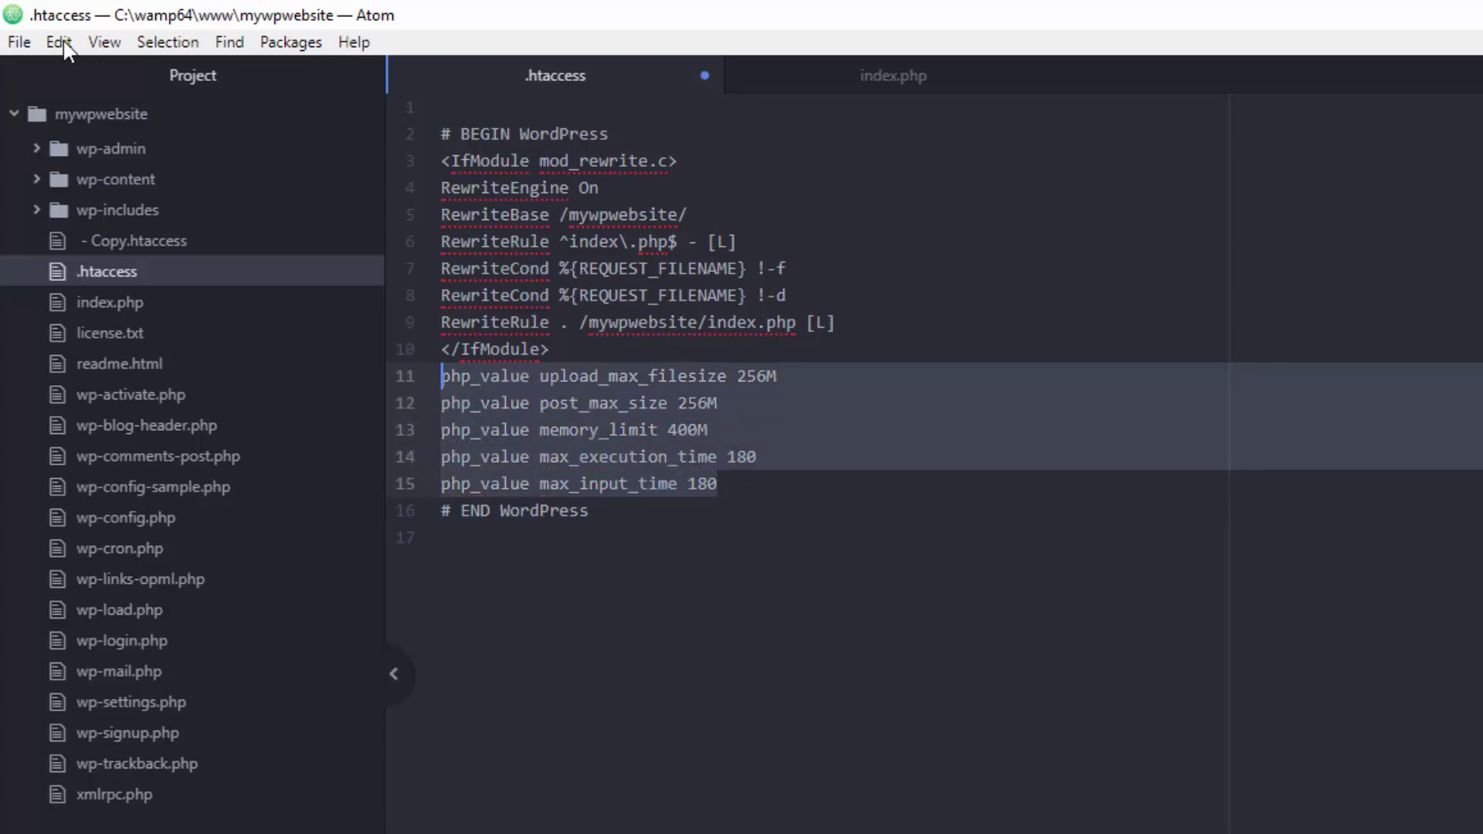
{"action": "left_click", "coordinate": [31, 43]}
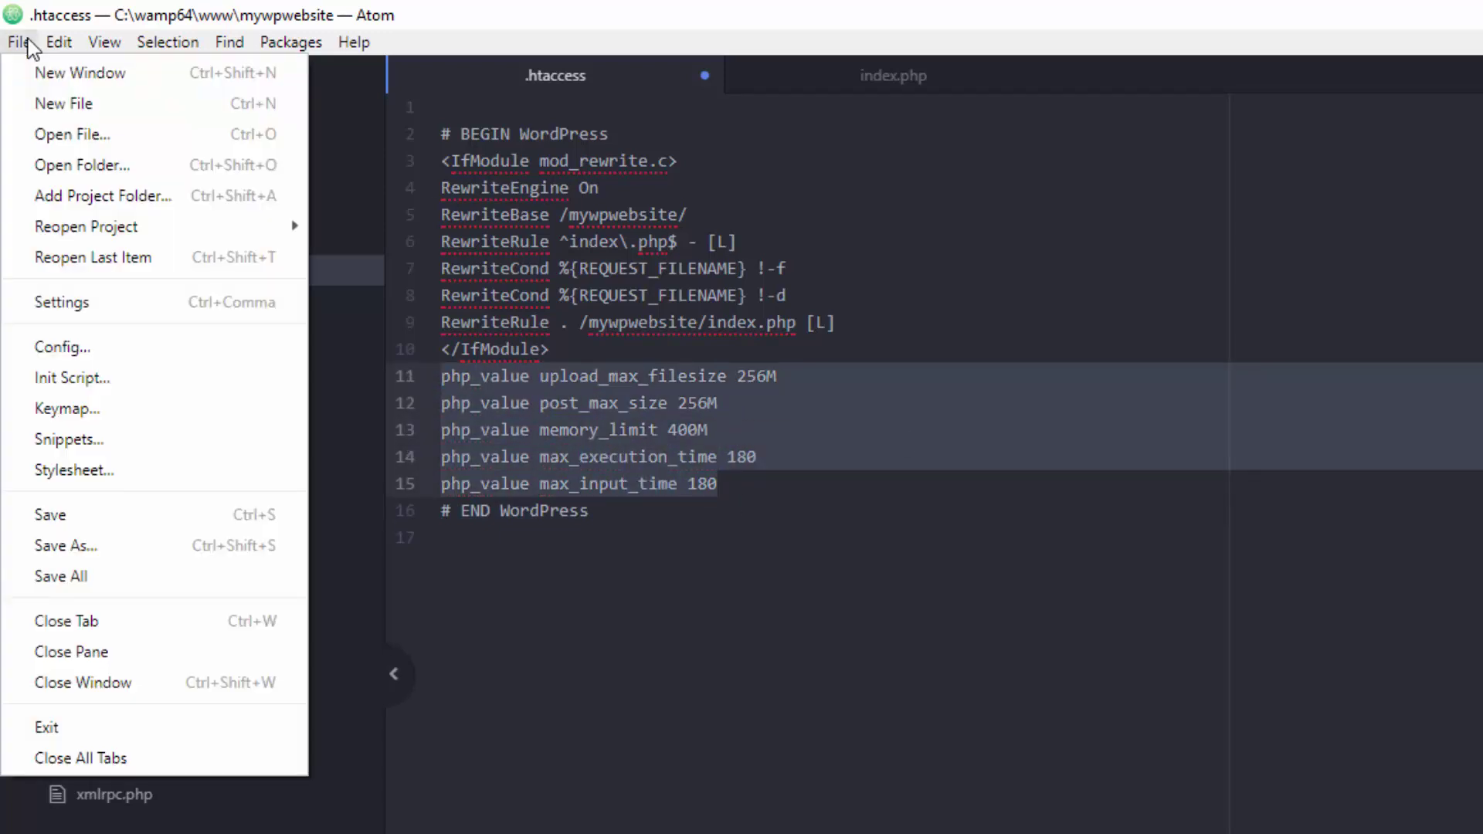
{"action": "left_click", "coordinate": [81, 514]}
Switch to Chrome, open the Media Library's file uploader and check the maximum upload file size.
{"action": "key", "text": "alt+Tab"}
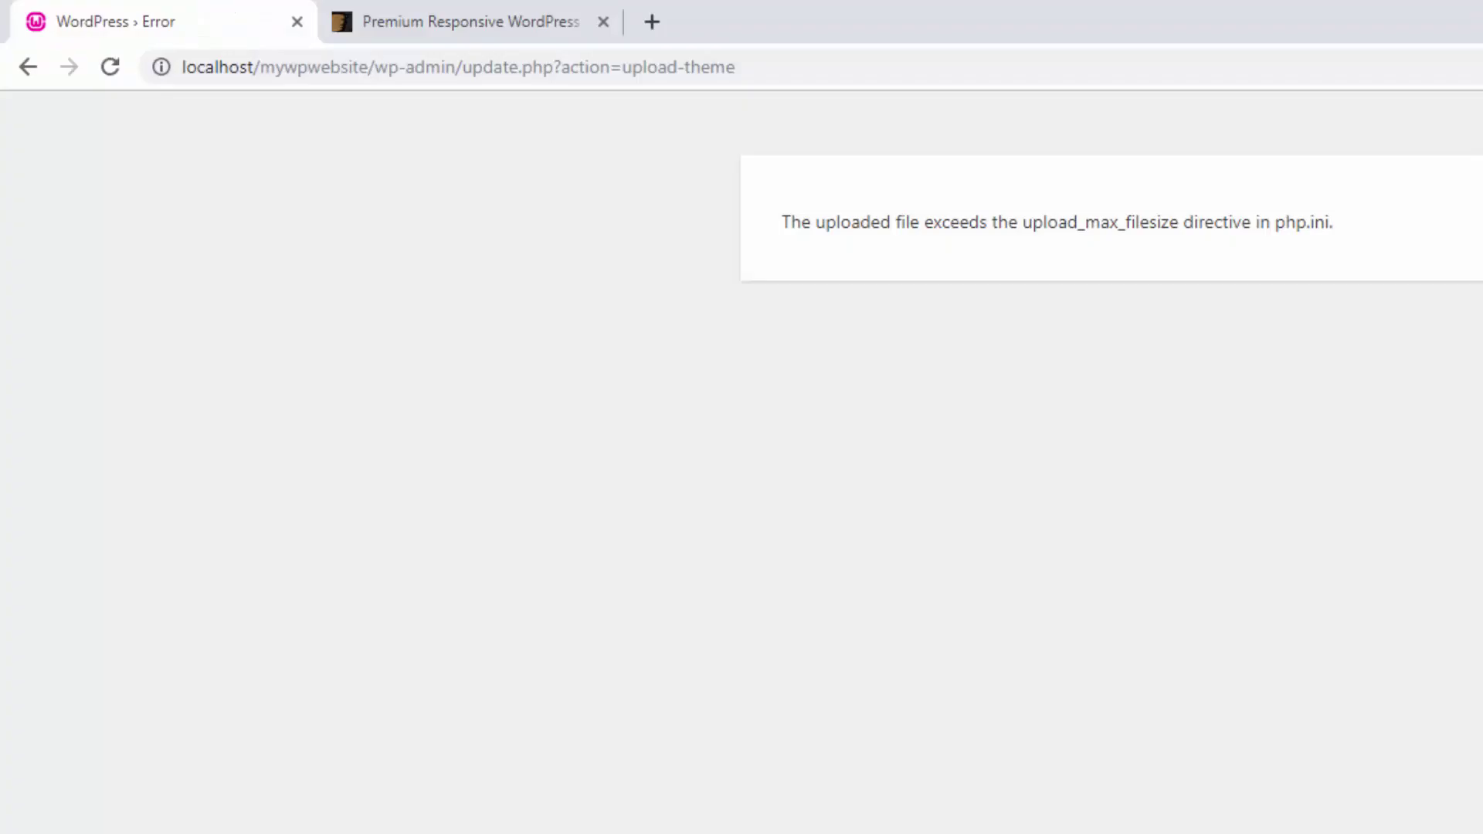
{"action": "left_click", "coordinate": [31, 69]}
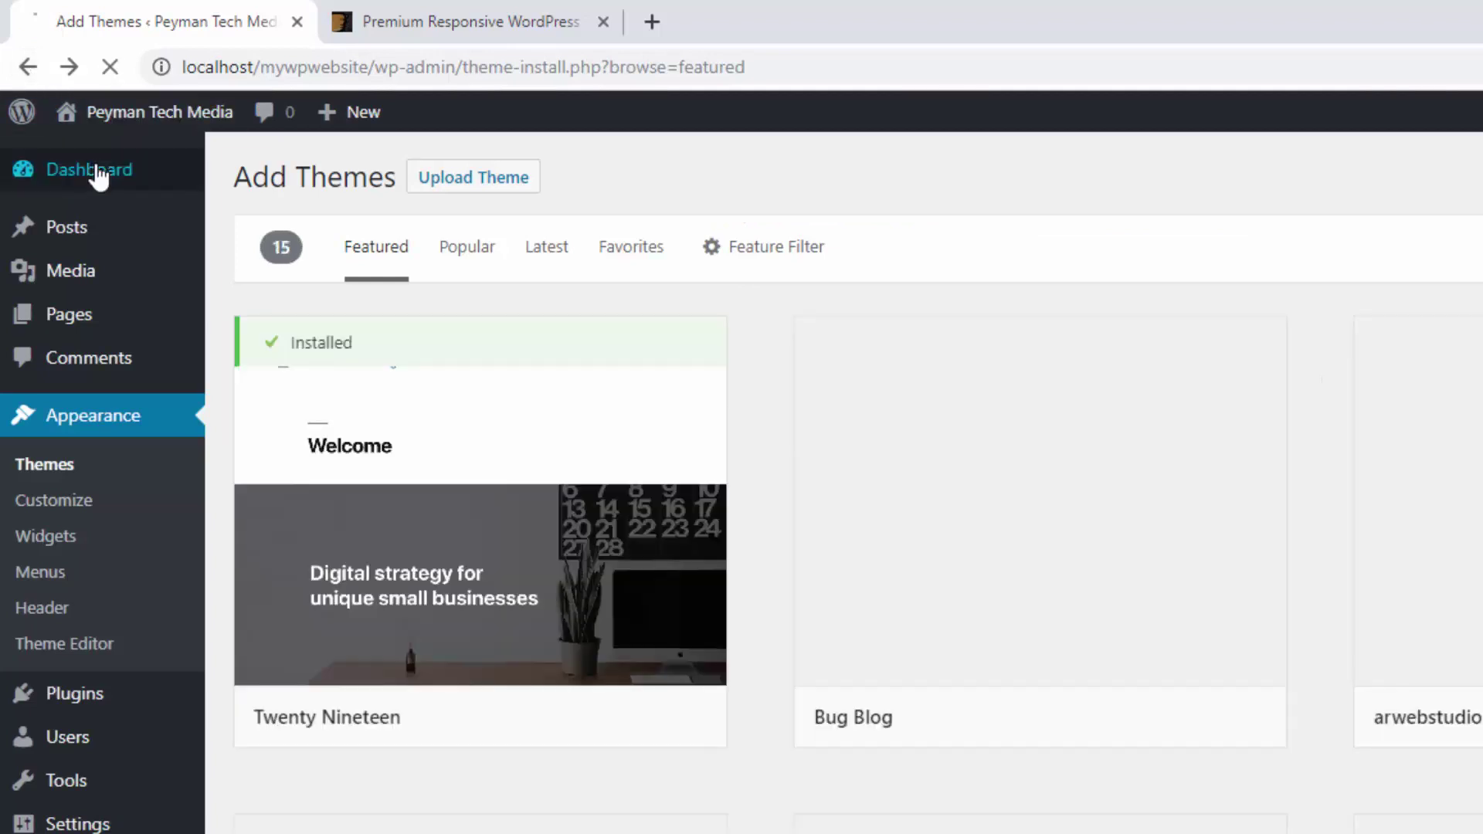
{"action": "left_click", "coordinate": [99, 172]}
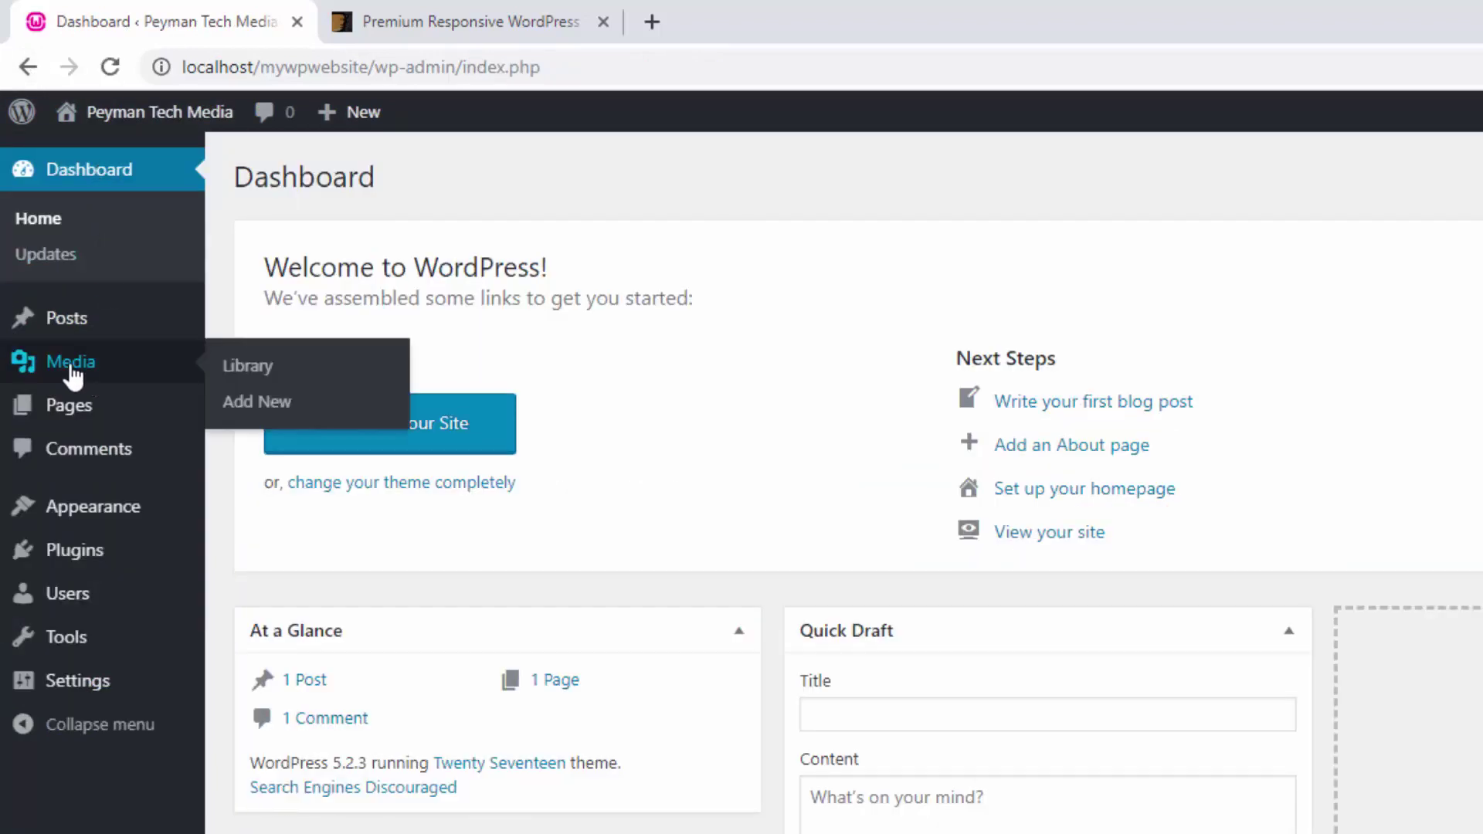
{"action": "left_click", "coordinate": [59, 367]}
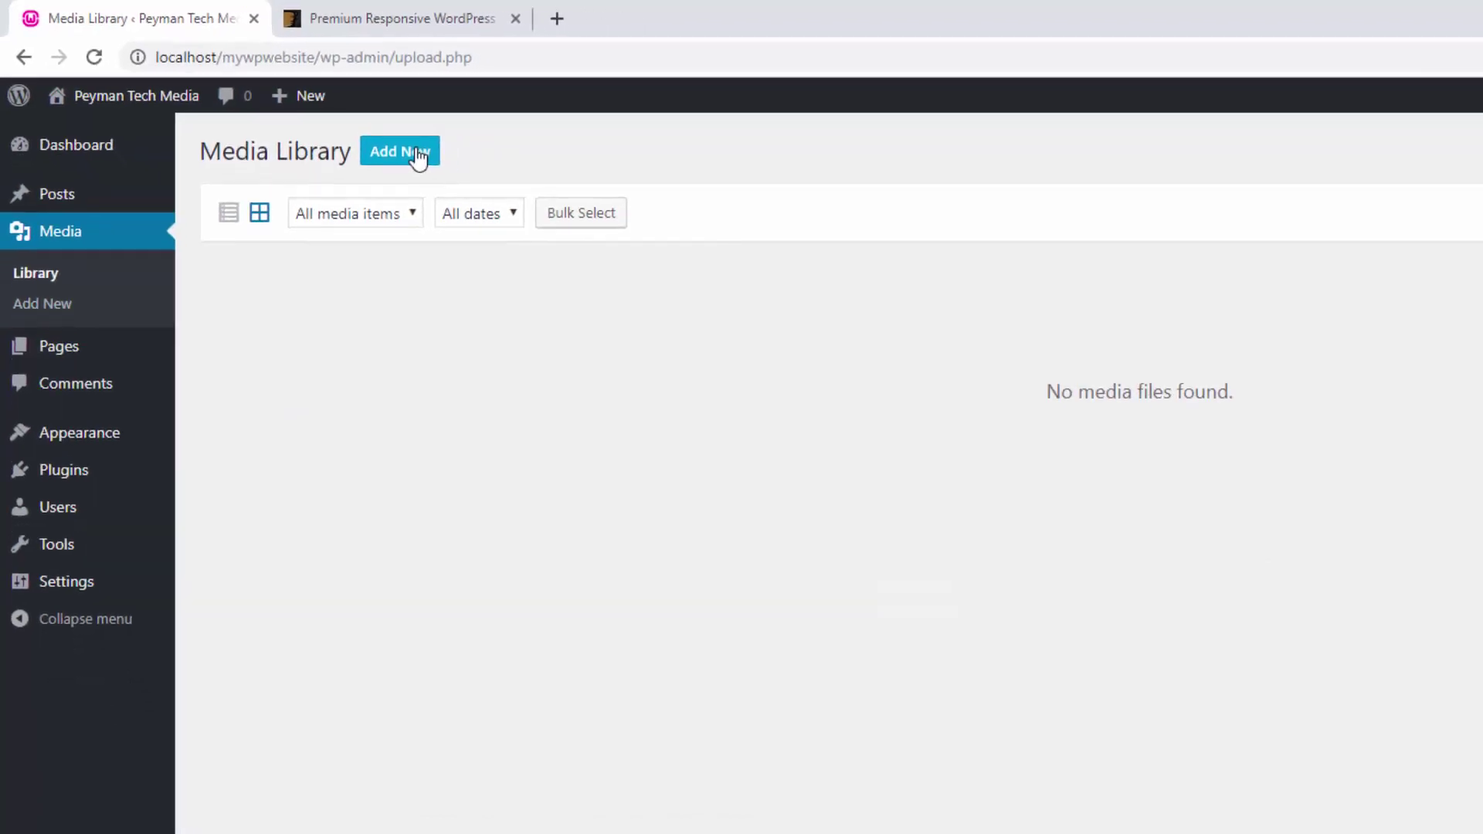
{"action": "left_click", "coordinate": [474, 183]}
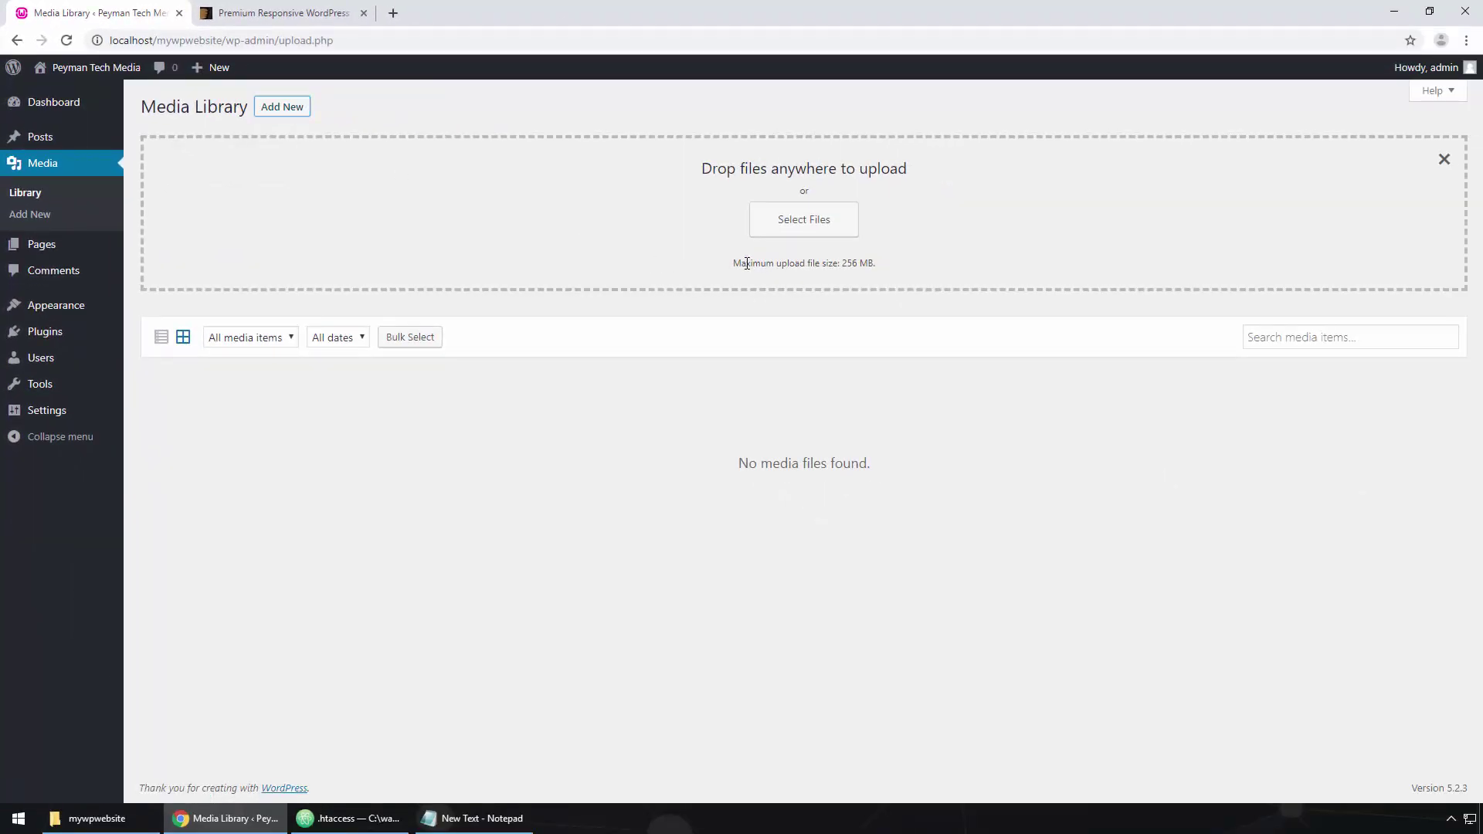
{"action": "left_click_drag", "start_coordinate": [741, 263], "coordinate": [890, 272]}
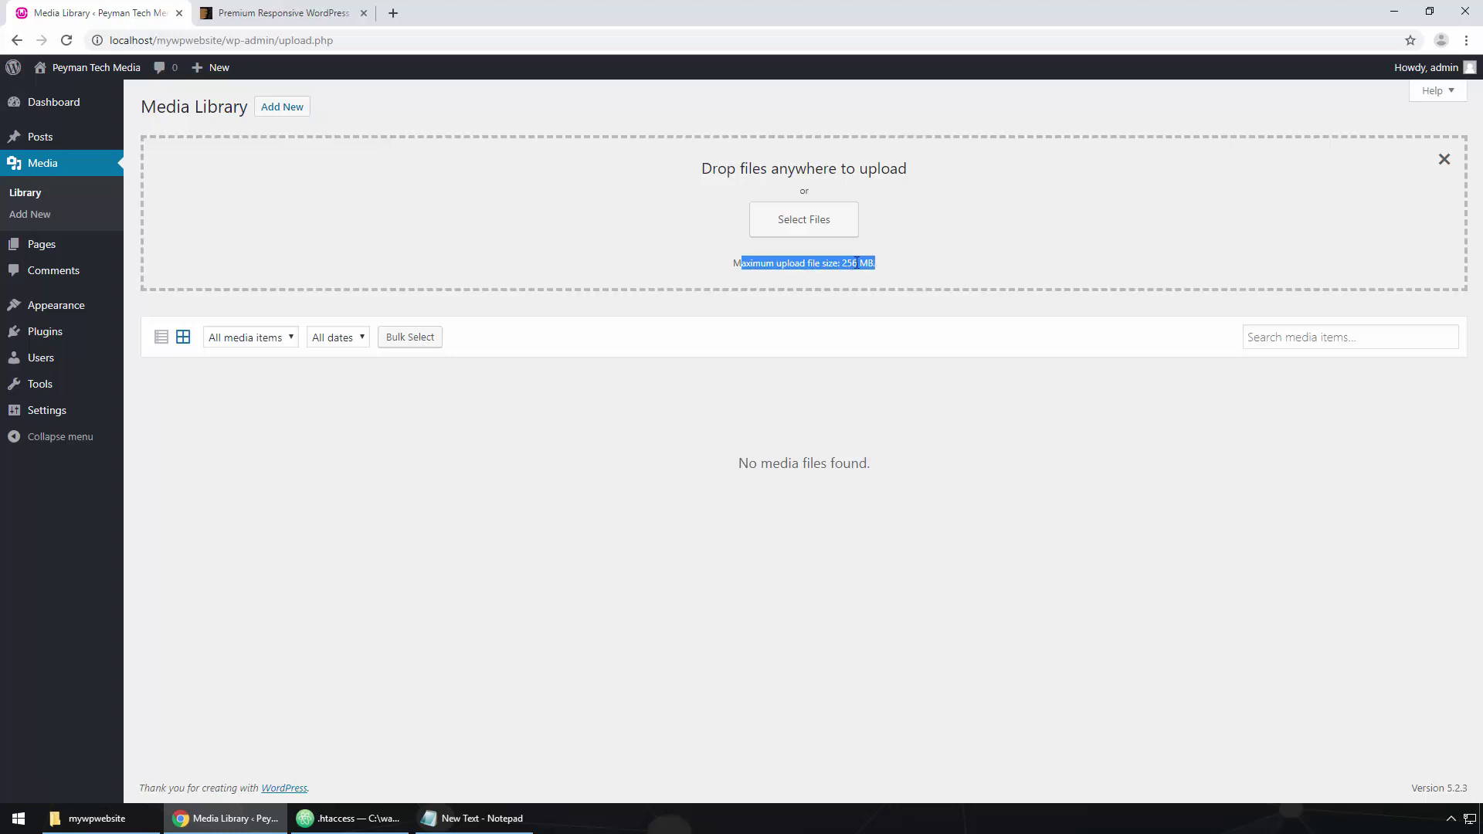
Upload the Media file from the Desktop to the Media Library.
{"action": "left_click", "coordinate": [804, 222]}
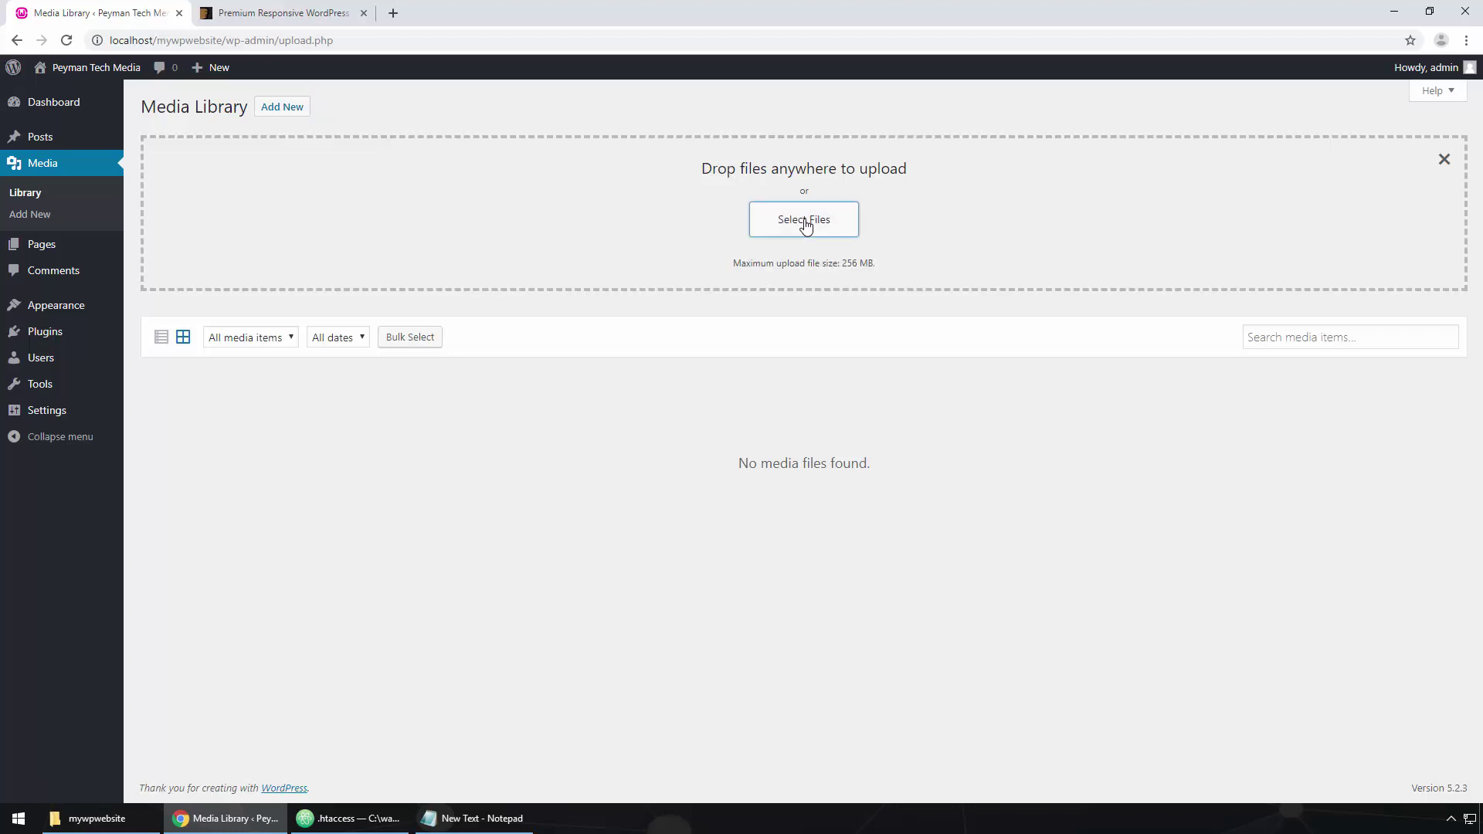
{"action": "left_click", "coordinate": [264, 132]}
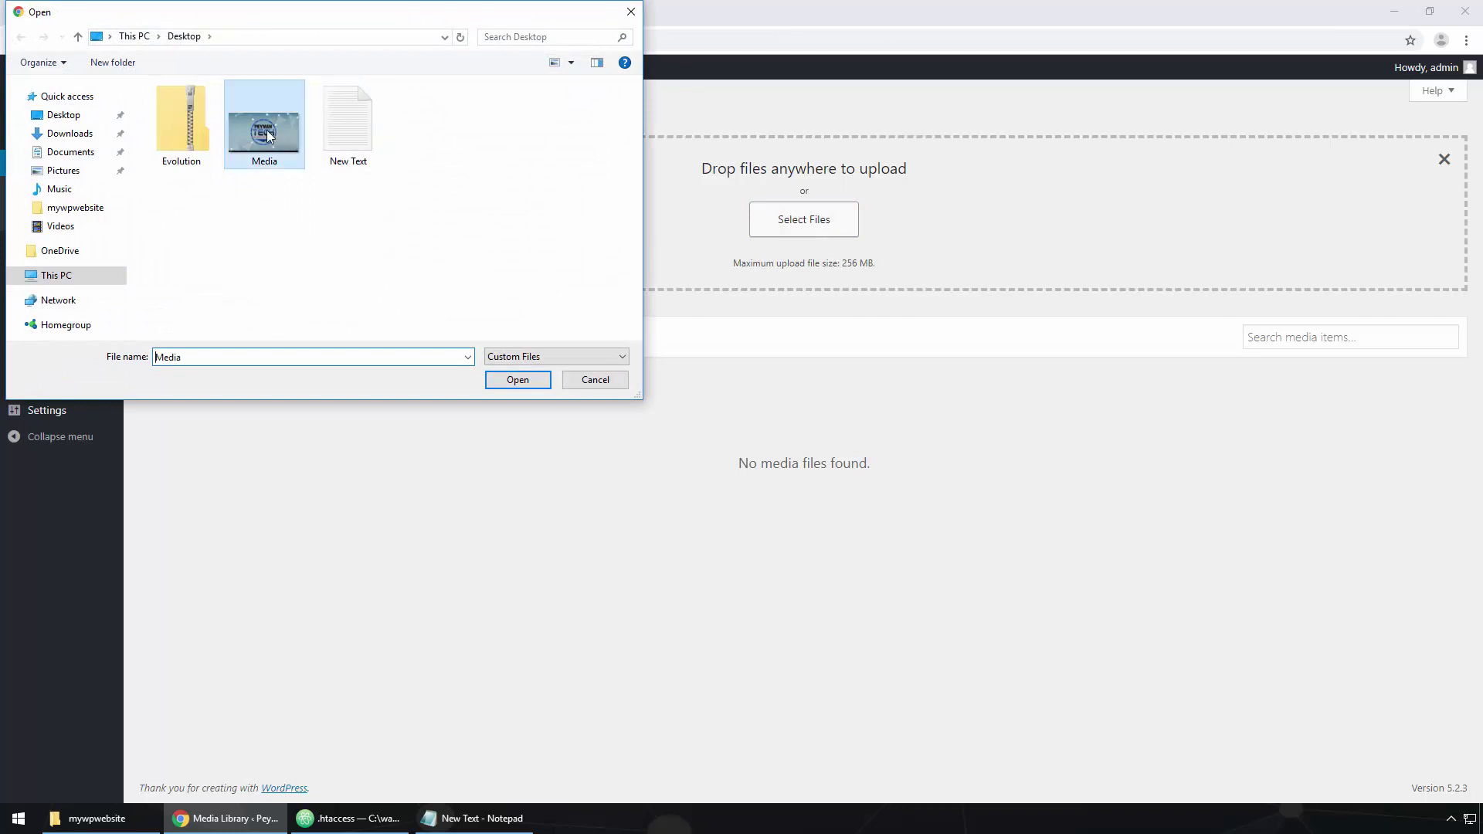
{"action": "left_click", "coordinate": [517, 379]}
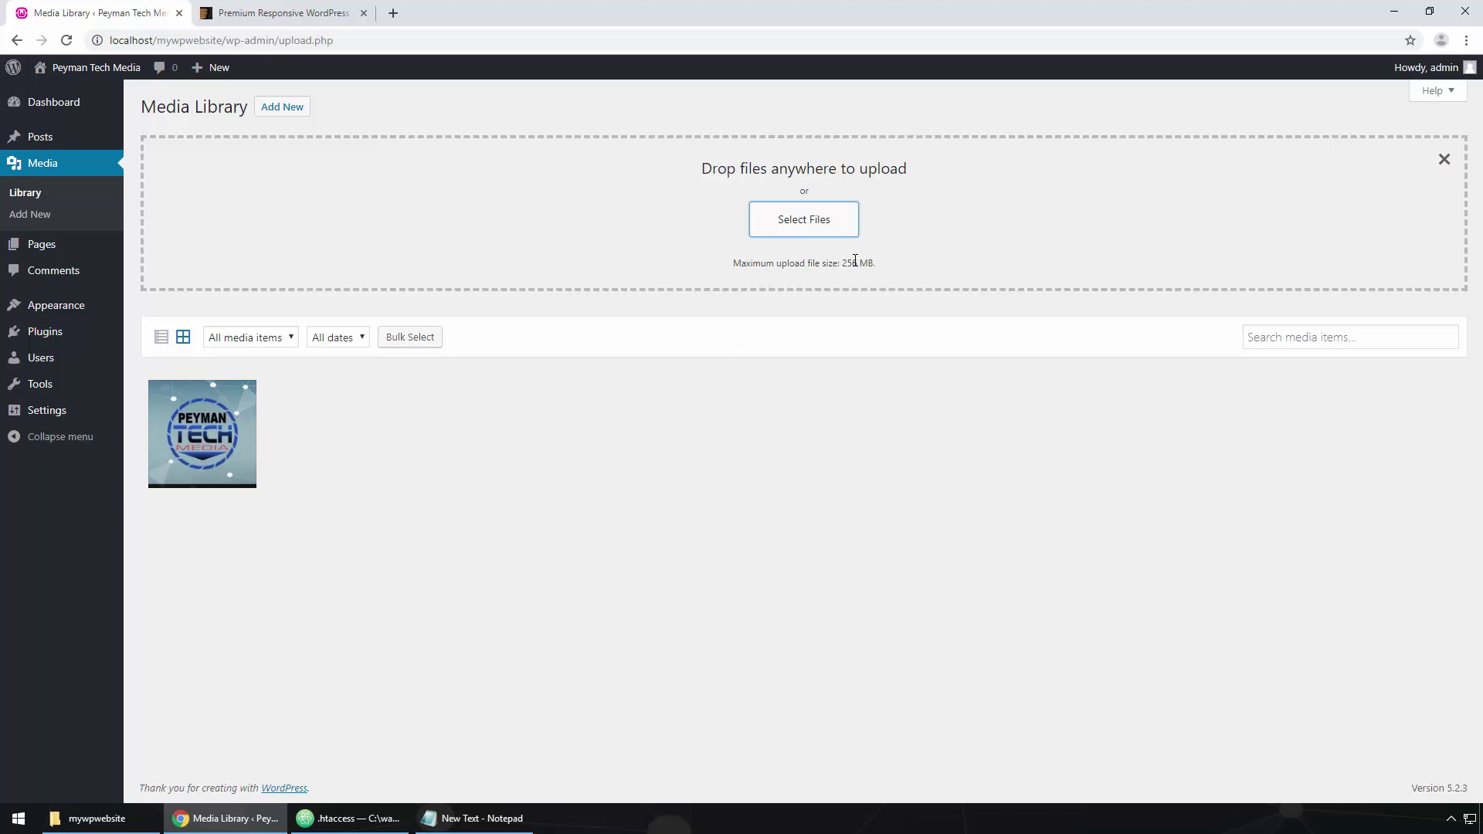
Switch to Atom, set both upload_max_filesize and post_max_size to 512M in .htaccess, and save the file.
{"action": "left_click", "coordinate": [345, 825]}
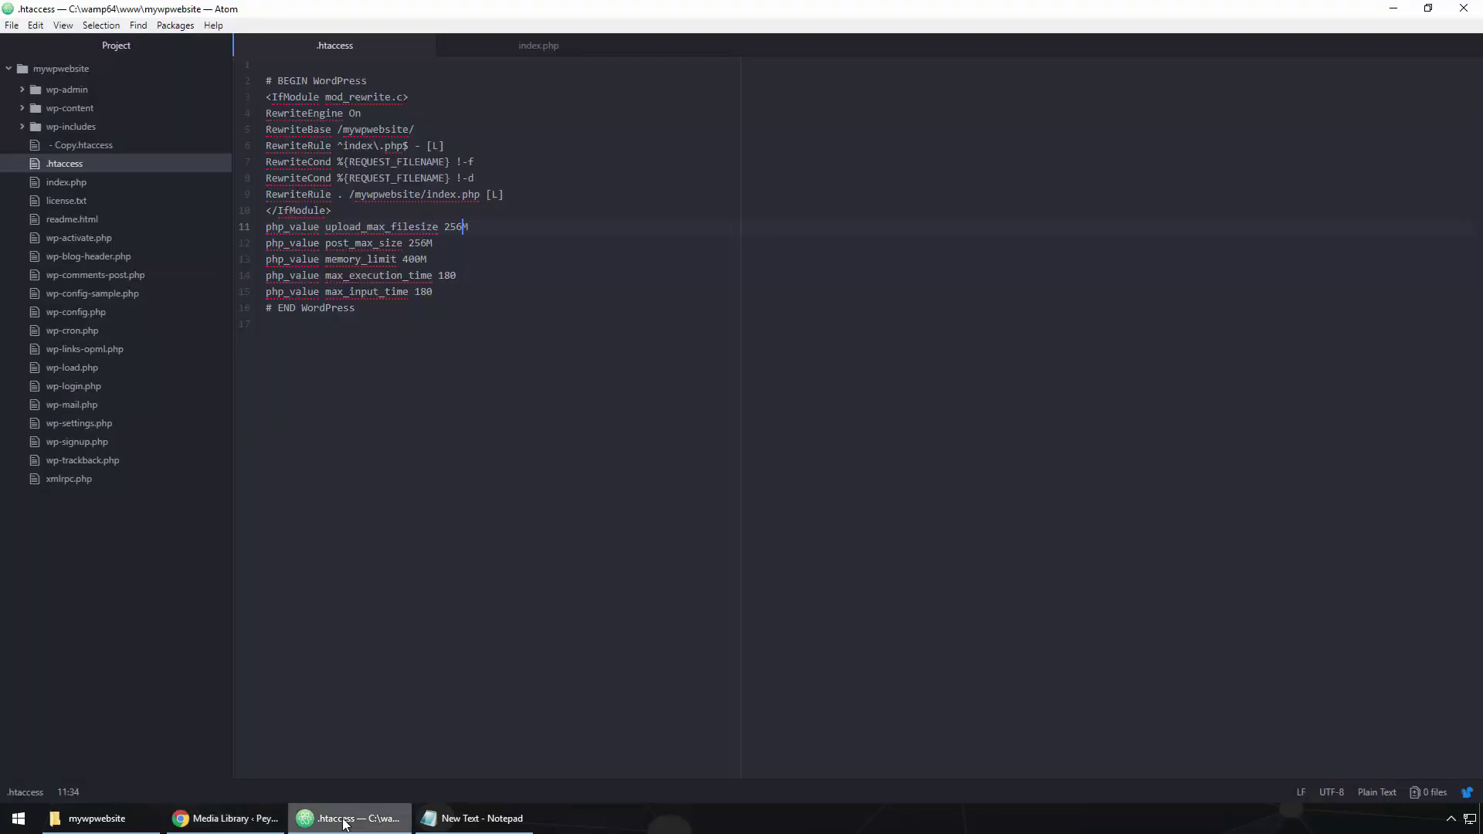
{"action": "left_click_drag", "start_coordinate": [464, 226], "coordinate": [444, 226]}
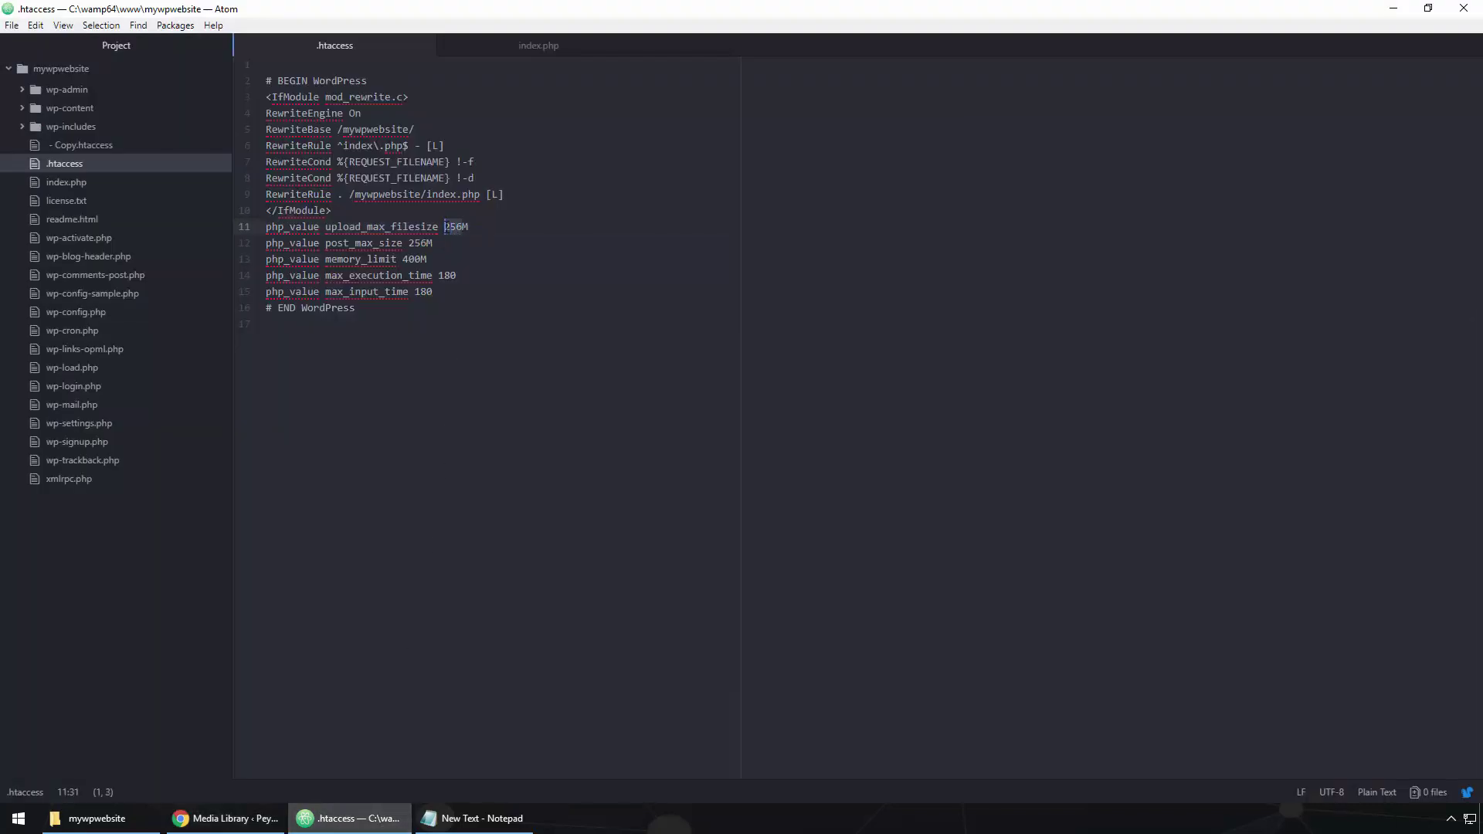
{"action": "type", "text": "51"}
{"action": "left_click_drag", "start_coordinate": [428, 242], "coordinate": [415, 242]}
{"action": "type", "text": "5"}
{"action": "left_click", "coordinate": [11, 27]}
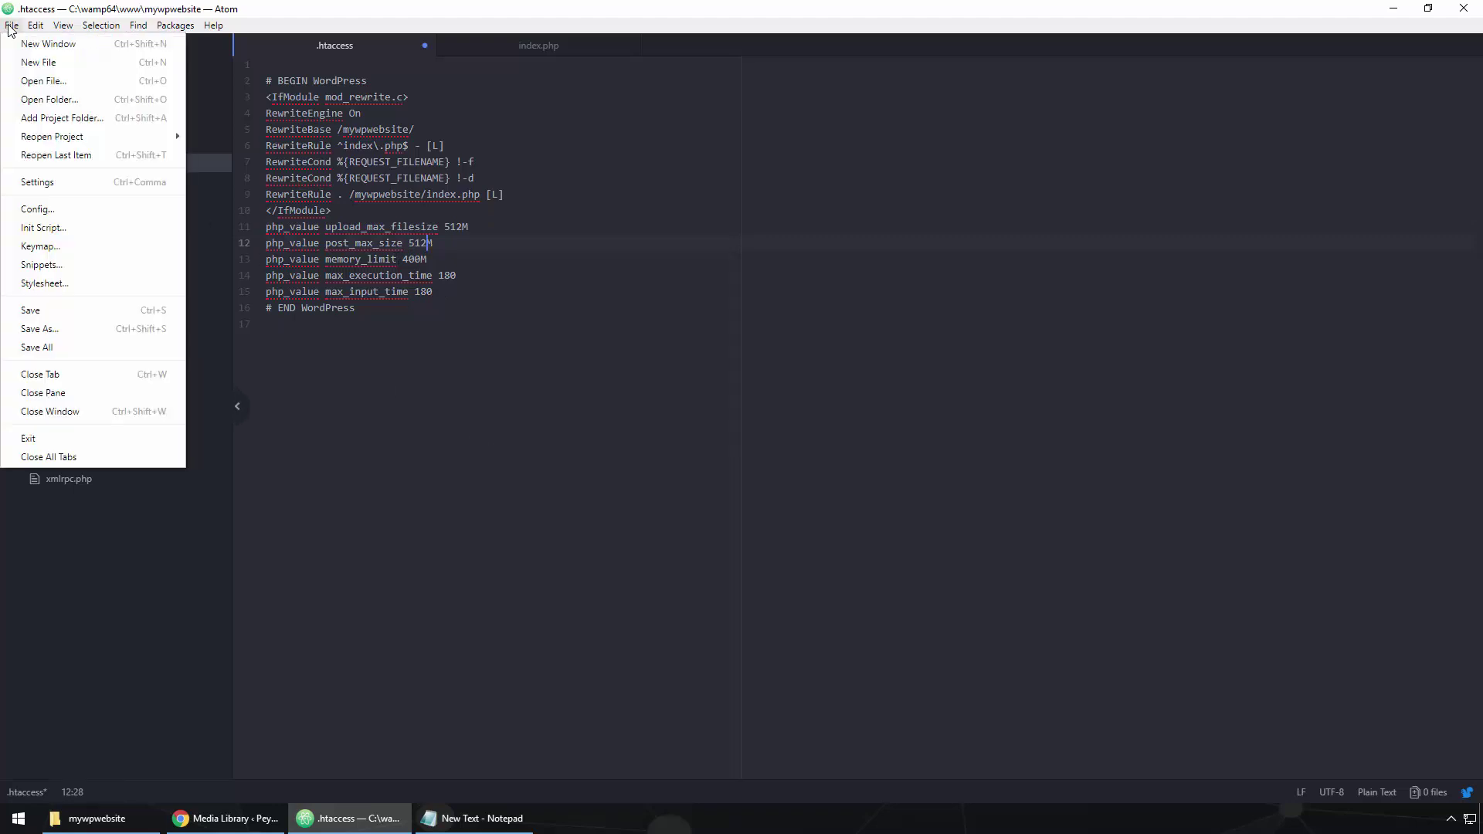
{"action": "left_click", "coordinate": [50, 313]}
Switch back to Chrome, reload the Media Library and check the uploader's maximum file size again.
{"action": "left_click", "coordinate": [228, 820]}
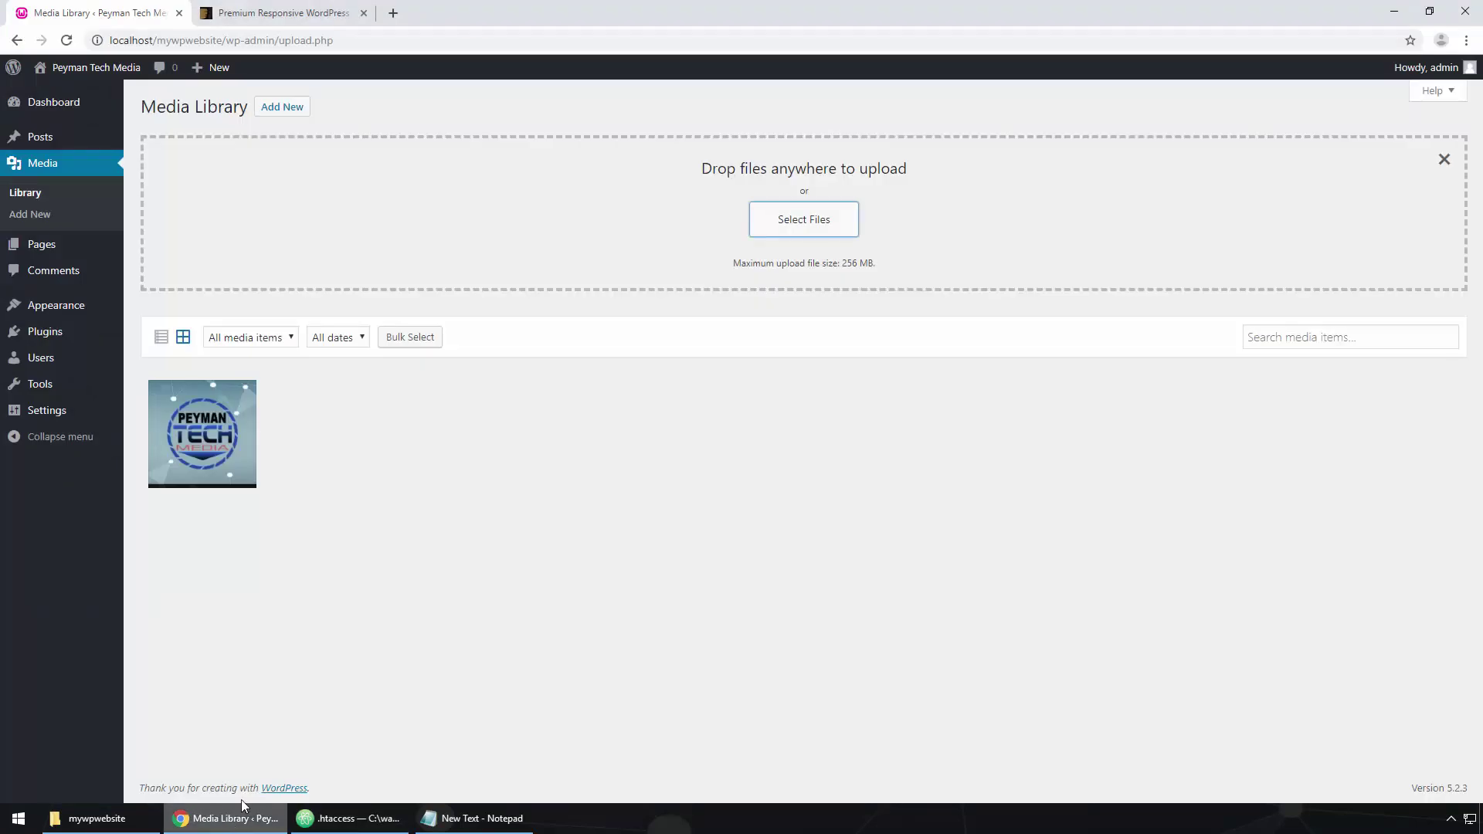
{"action": "left_click", "coordinate": [42, 166]}
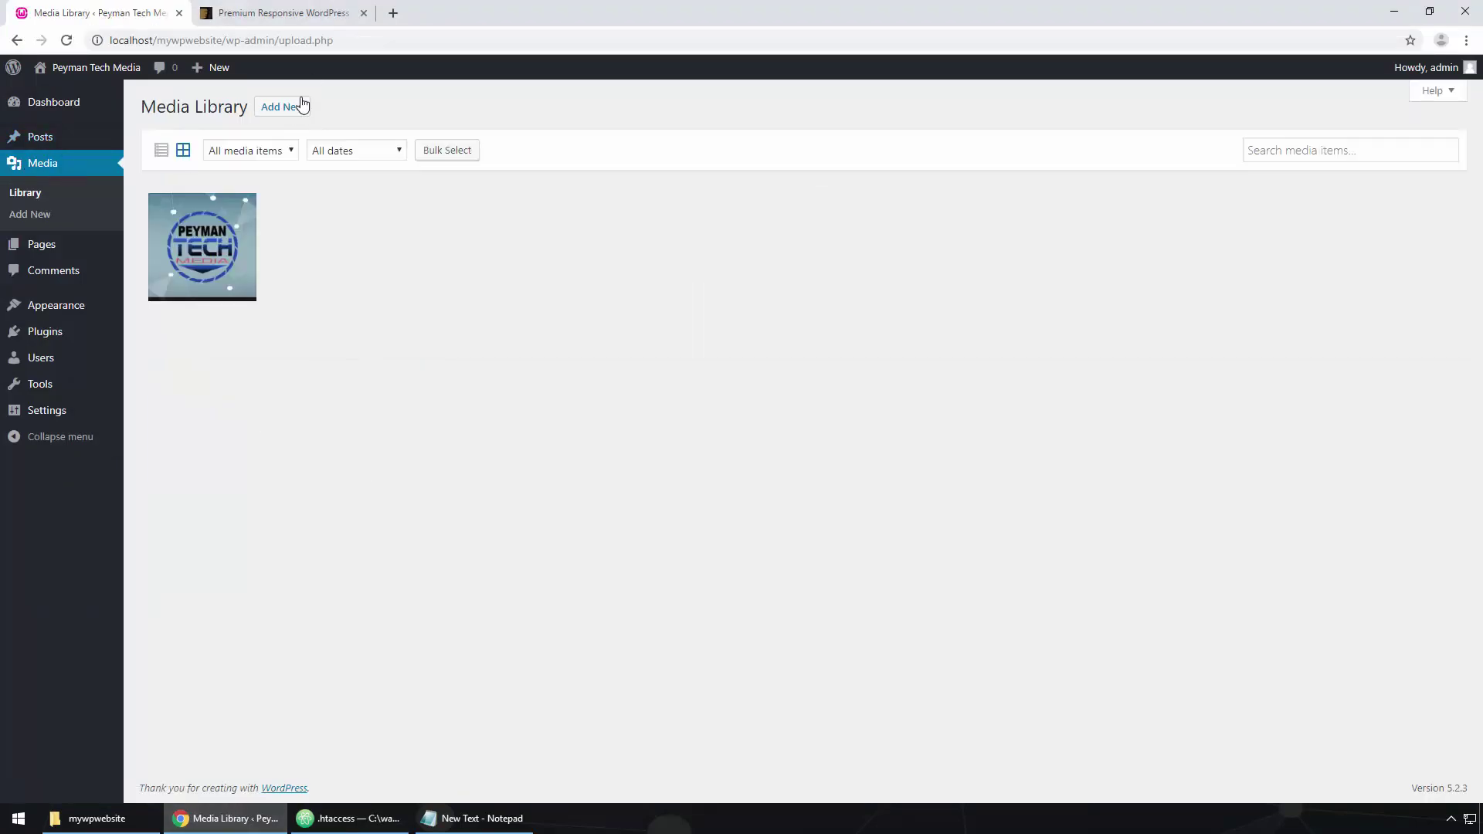
{"action": "left_click", "coordinate": [299, 107]}
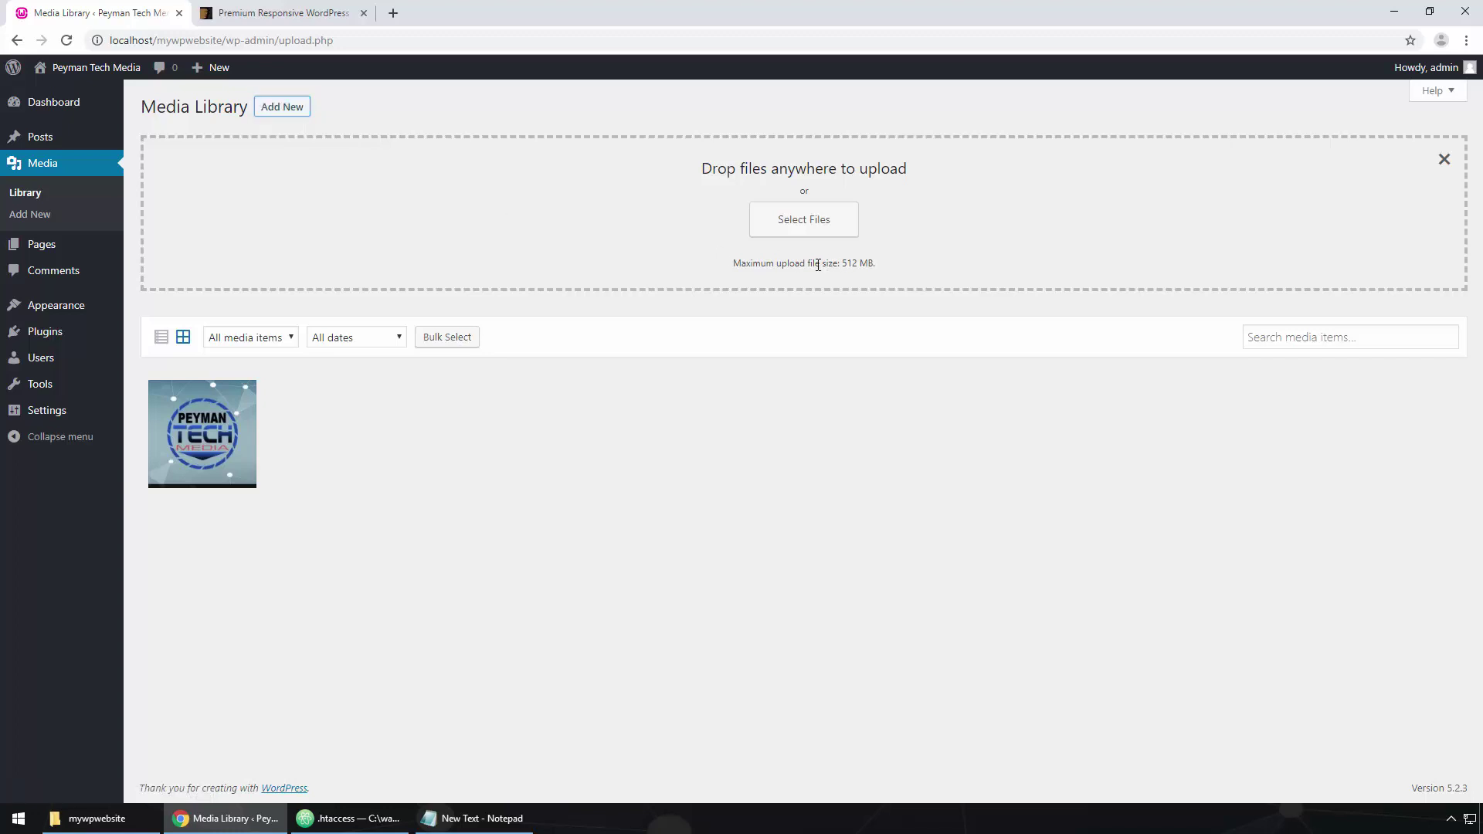
{"action": "left_click_drag", "start_coordinate": [818, 265], "coordinate": [894, 275]}
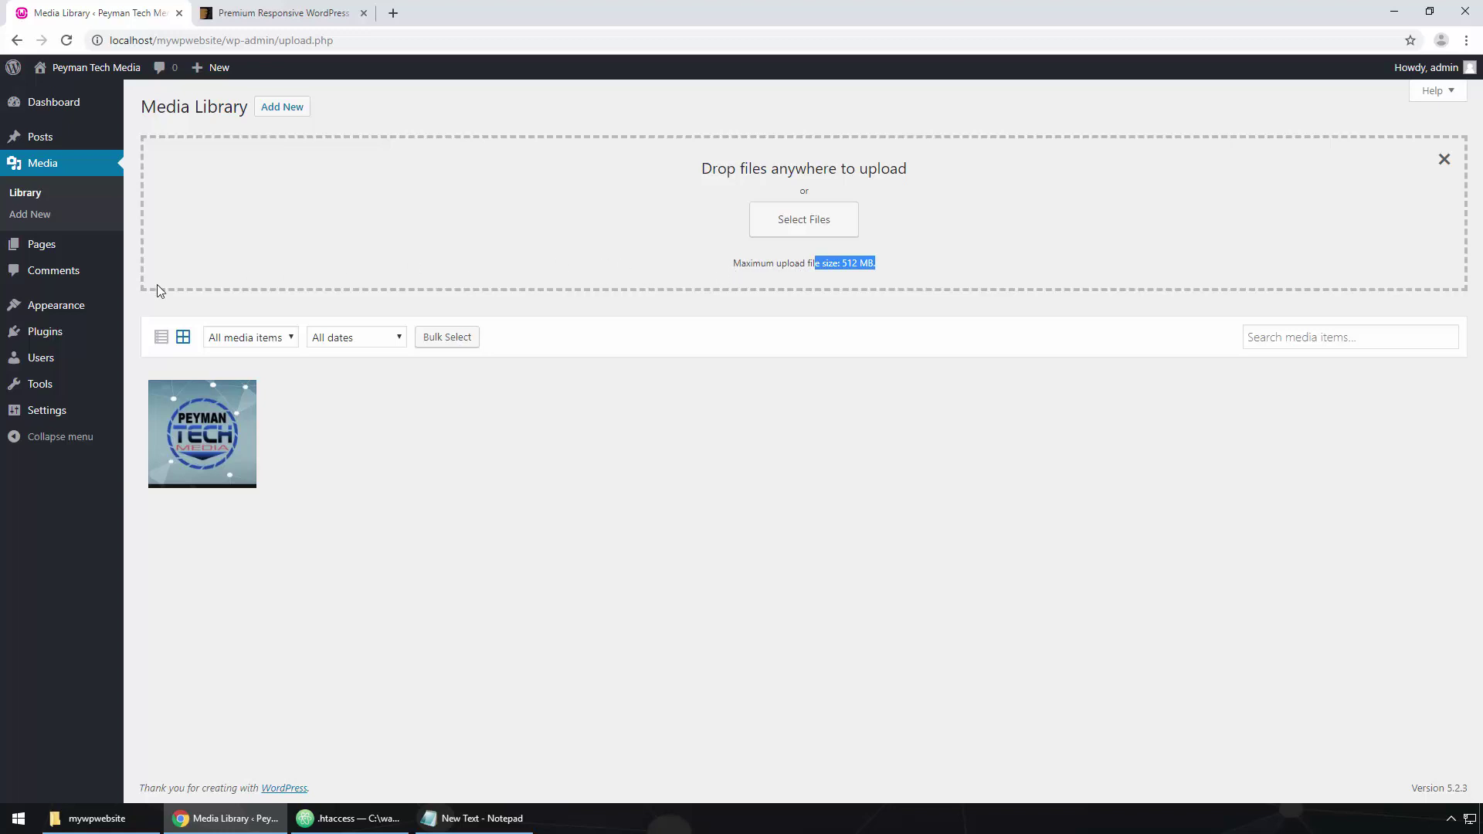
Install a new WordPress theme by uploading Evolution.zip from the Desktop.
{"action": "mouse_move", "coordinate": [42, 309]}
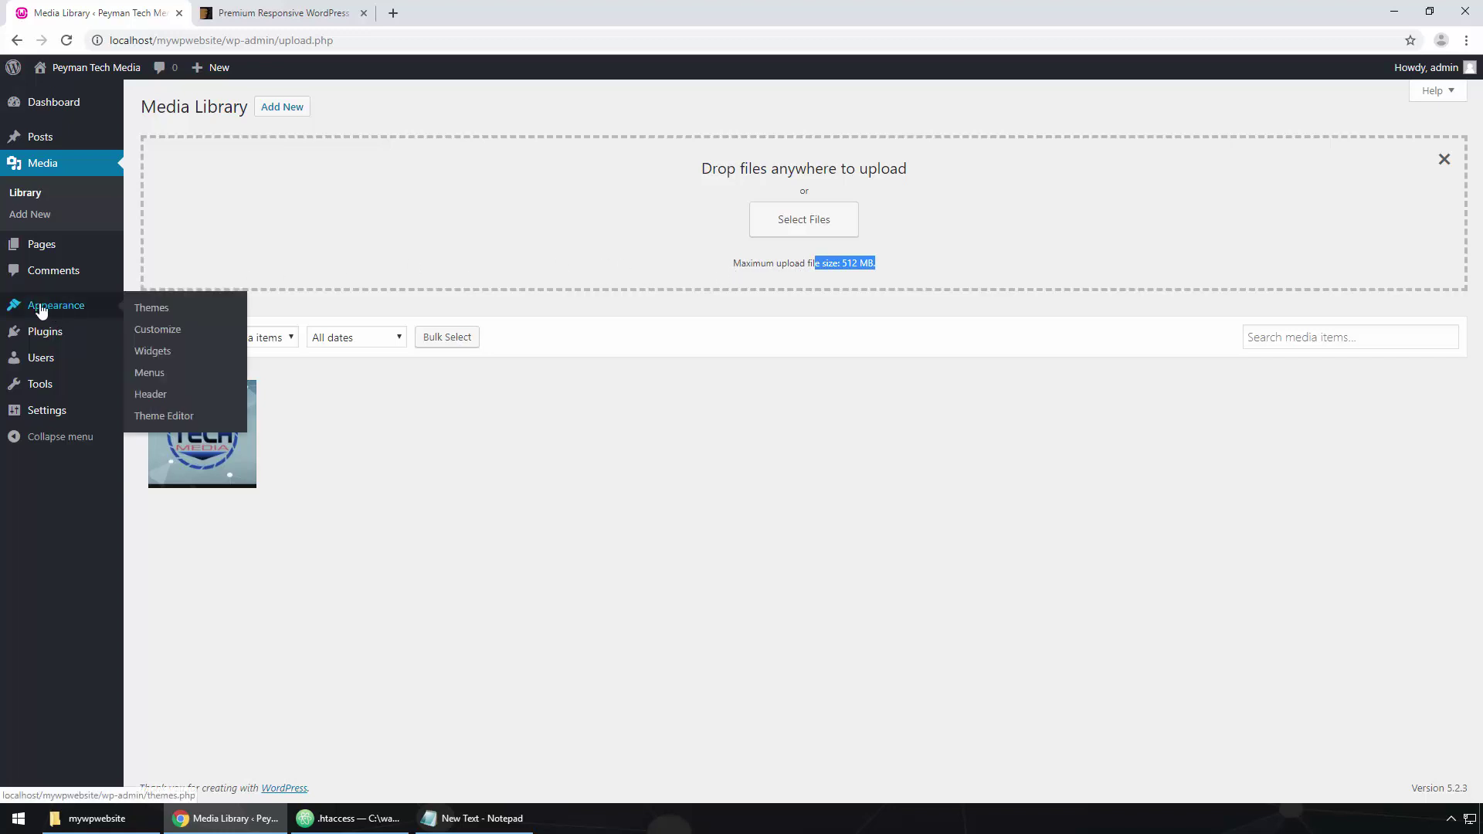
{"action": "left_click", "coordinate": [153, 308]}
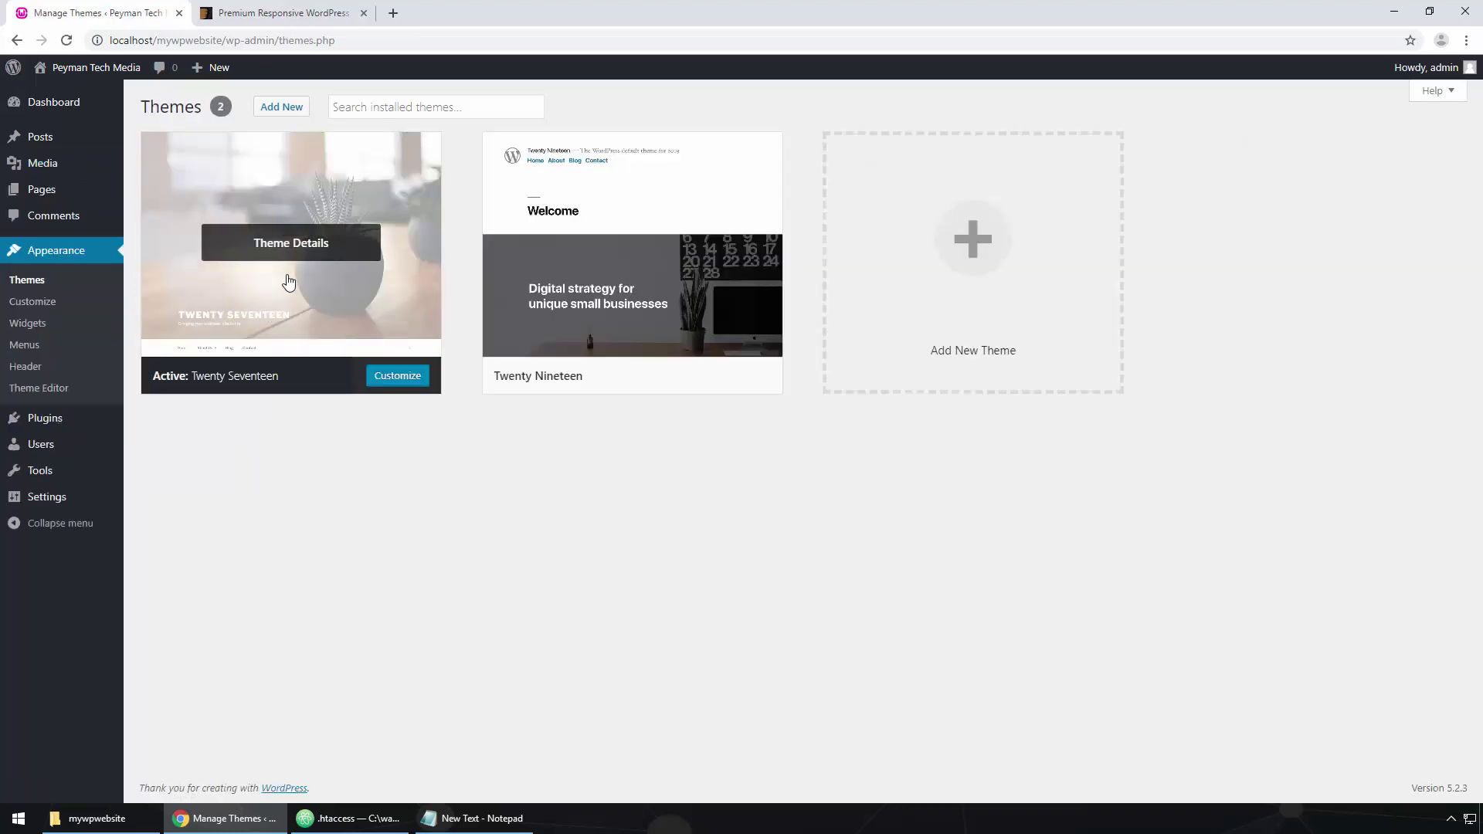
{"action": "left_click", "coordinate": [282, 106]}
{"action": "left_click", "coordinate": [285, 108]}
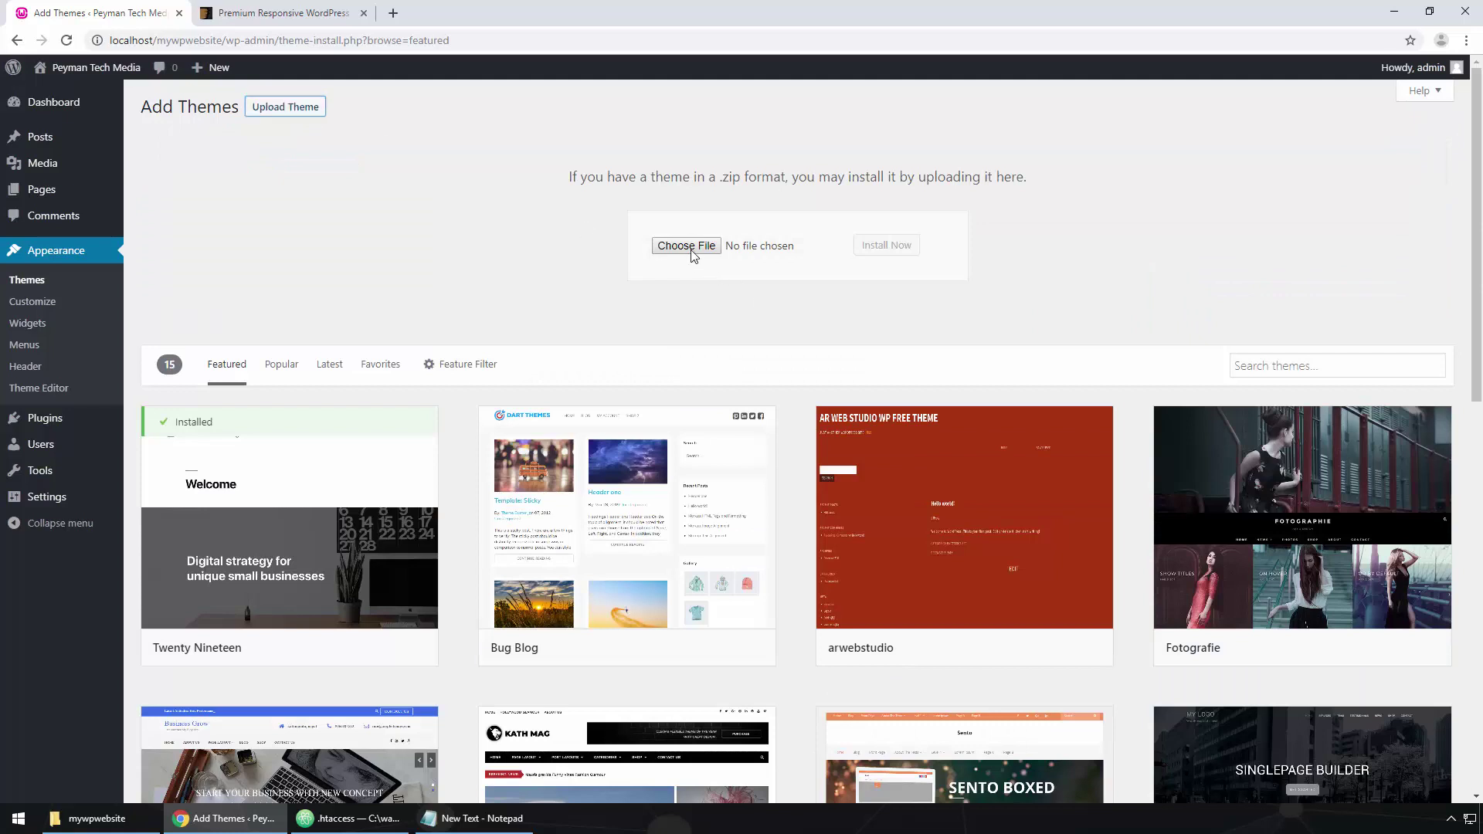
{"action": "left_click", "coordinate": [693, 251]}
{"action": "left_click", "coordinate": [181, 122]}
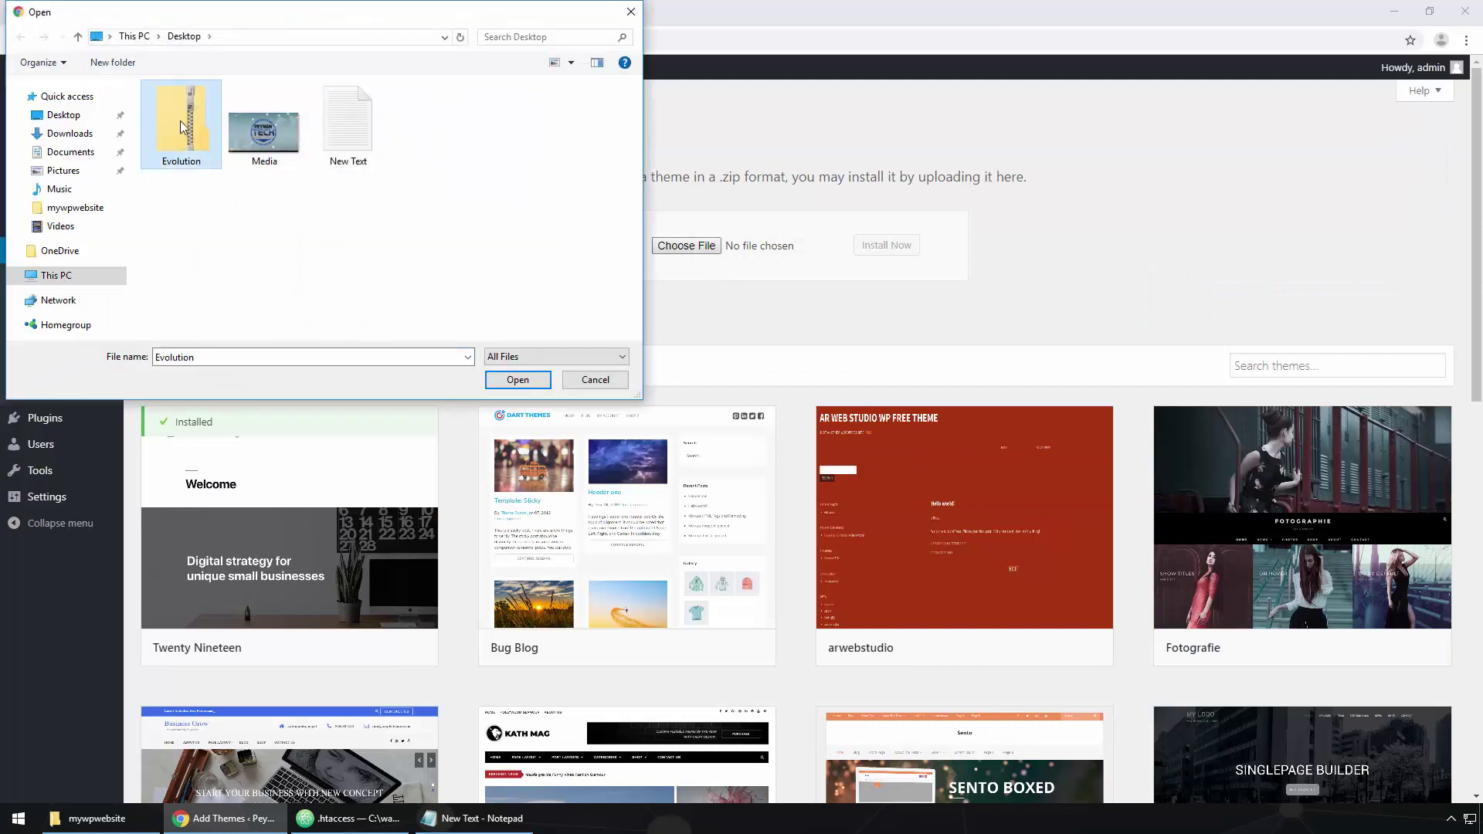
{"action": "left_click", "coordinate": [502, 380]}
{"action": "left_click", "coordinate": [894, 248]}
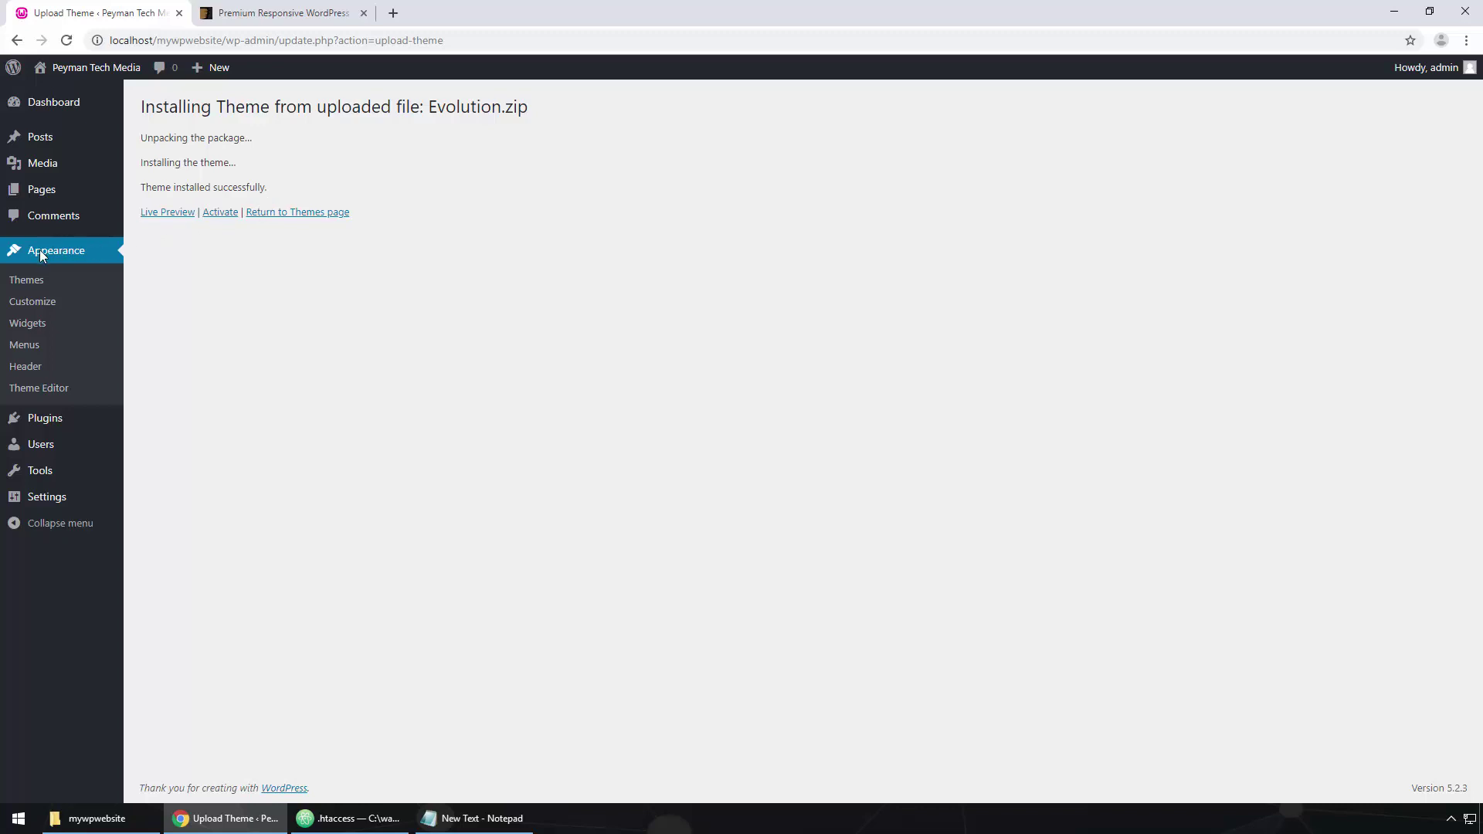
Activate the Evolution theme from the list of installed themes.
{"action": "left_click", "coordinate": [24, 279]}
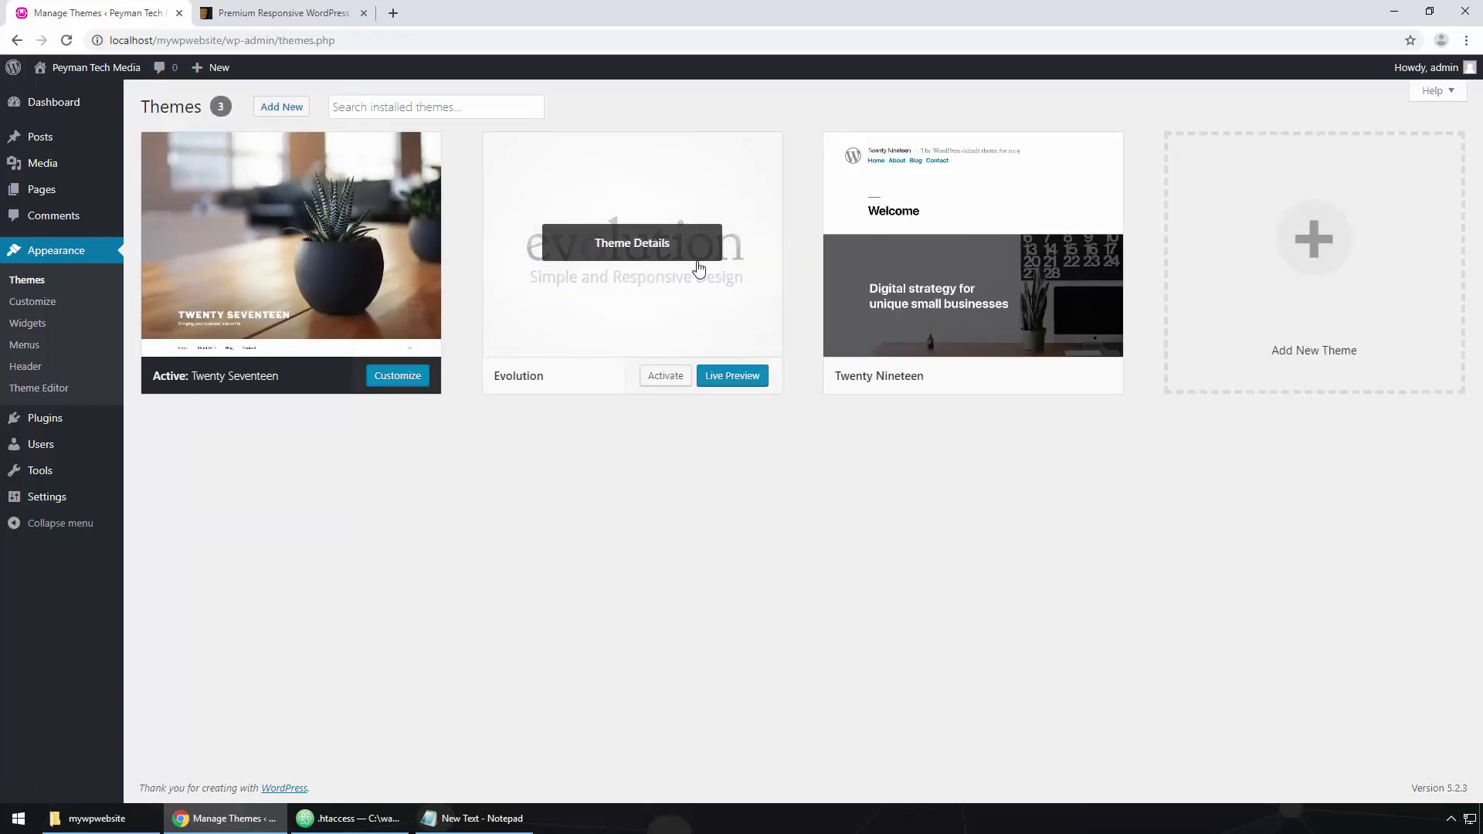
{"action": "left_click", "coordinate": [663, 381]}
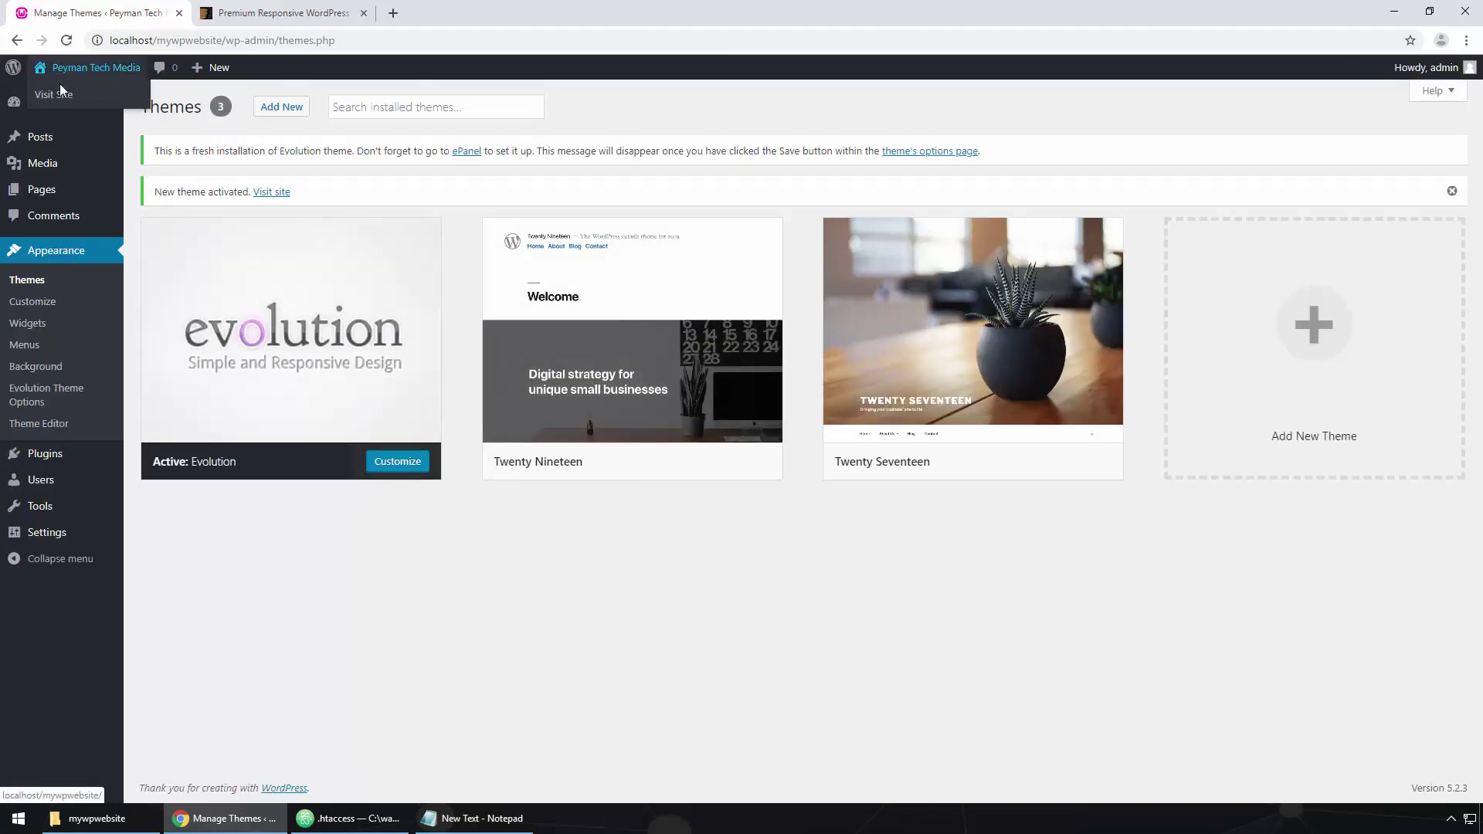
Visit the WordPress site's front page to check how it looks with the Evolution theme.
{"action": "left_click", "coordinate": [54, 95]}
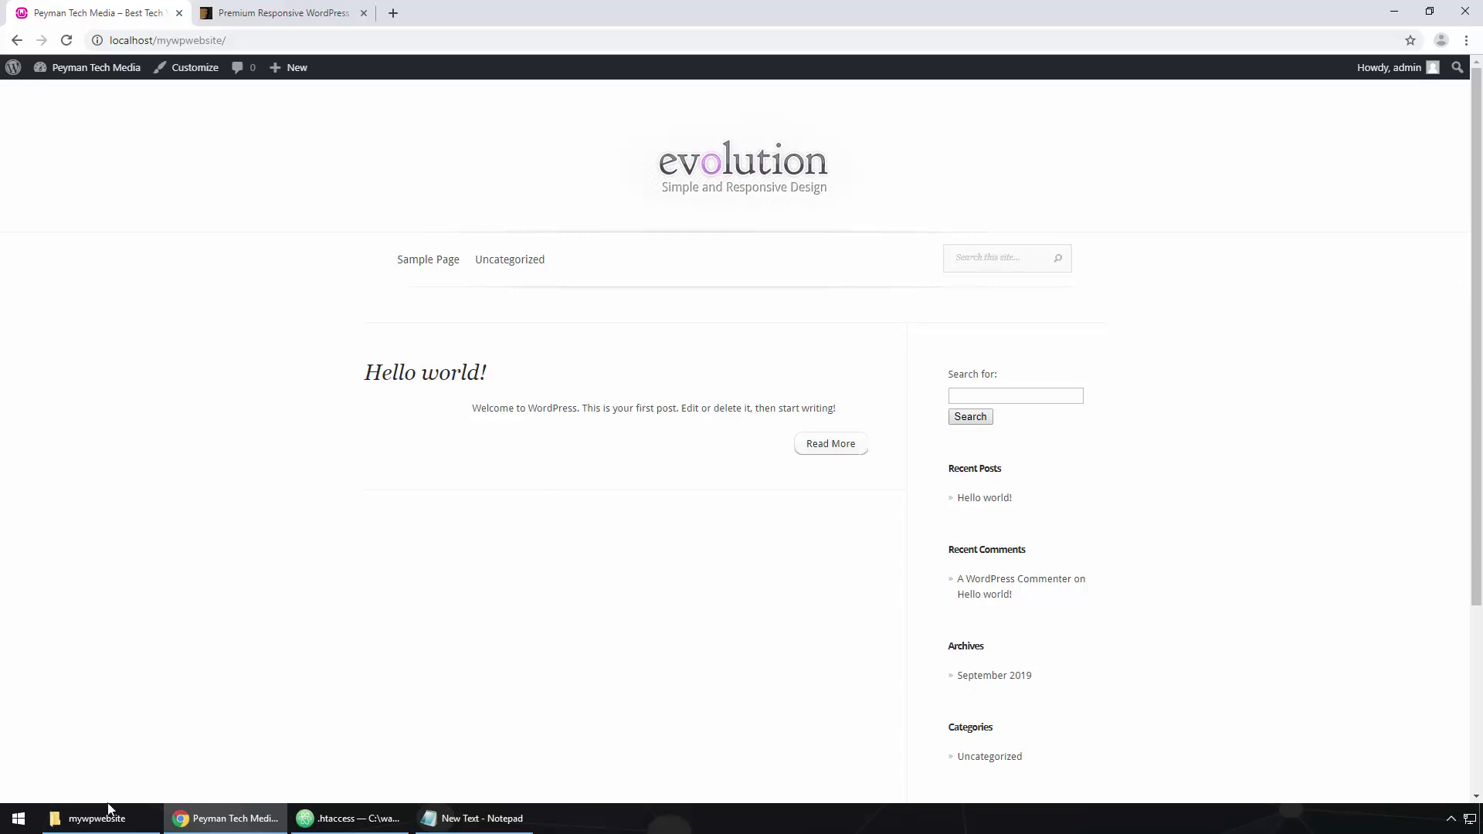
Switch to File Explorer and highlight the site folder's name, mywpwebsite, in the path C:\wamp64\www\mywpwebsite.
{"action": "left_click", "coordinate": [108, 815]}
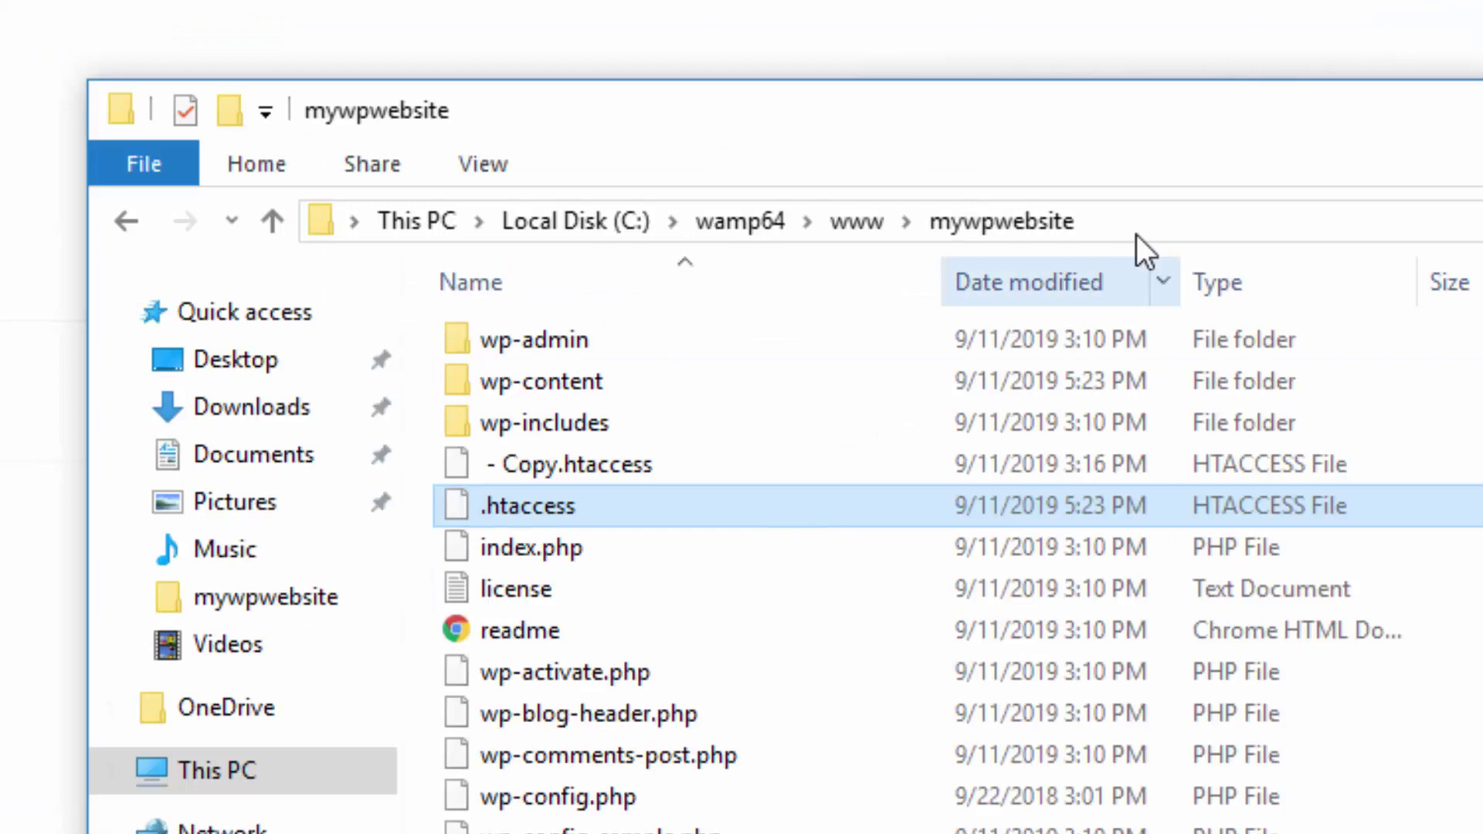
{"action": "left_click", "coordinate": [738, 190]}
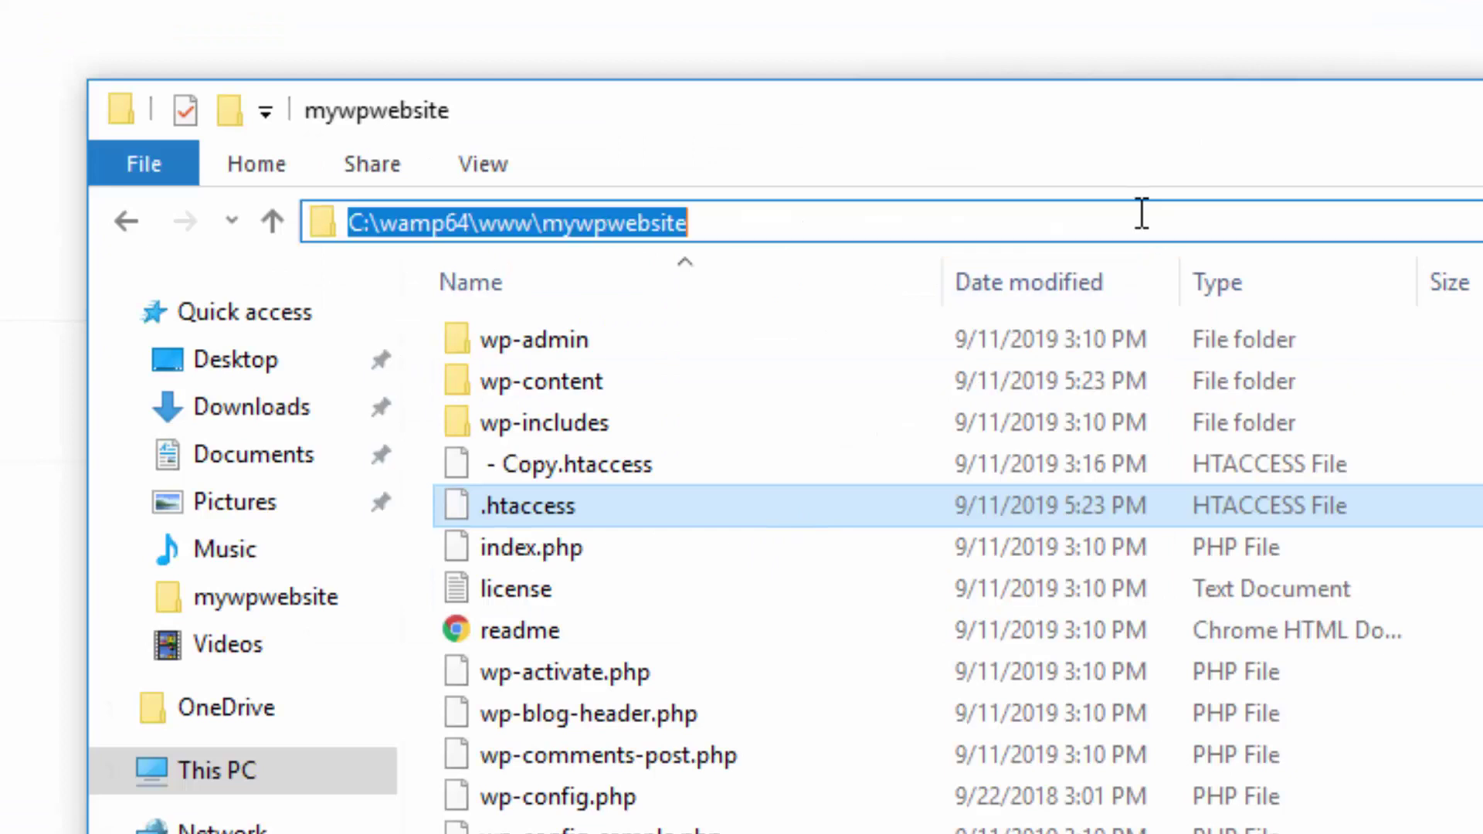
{"action": "left_click_drag", "start_coordinate": [1112, 219], "coordinate": [291, 265]}
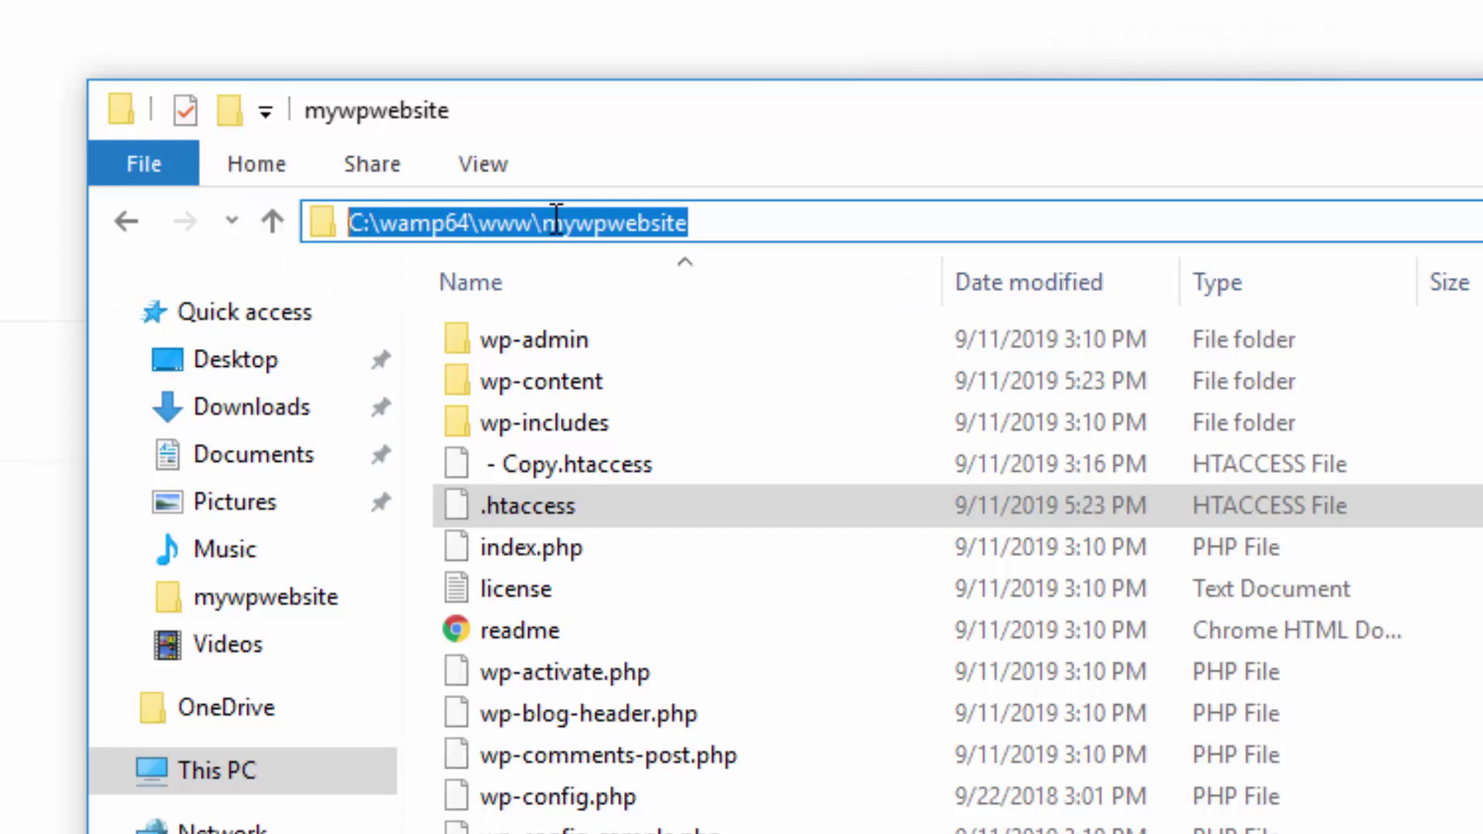
{"action": "left_click_drag", "start_coordinate": [543, 223], "coordinate": [829, 226]}
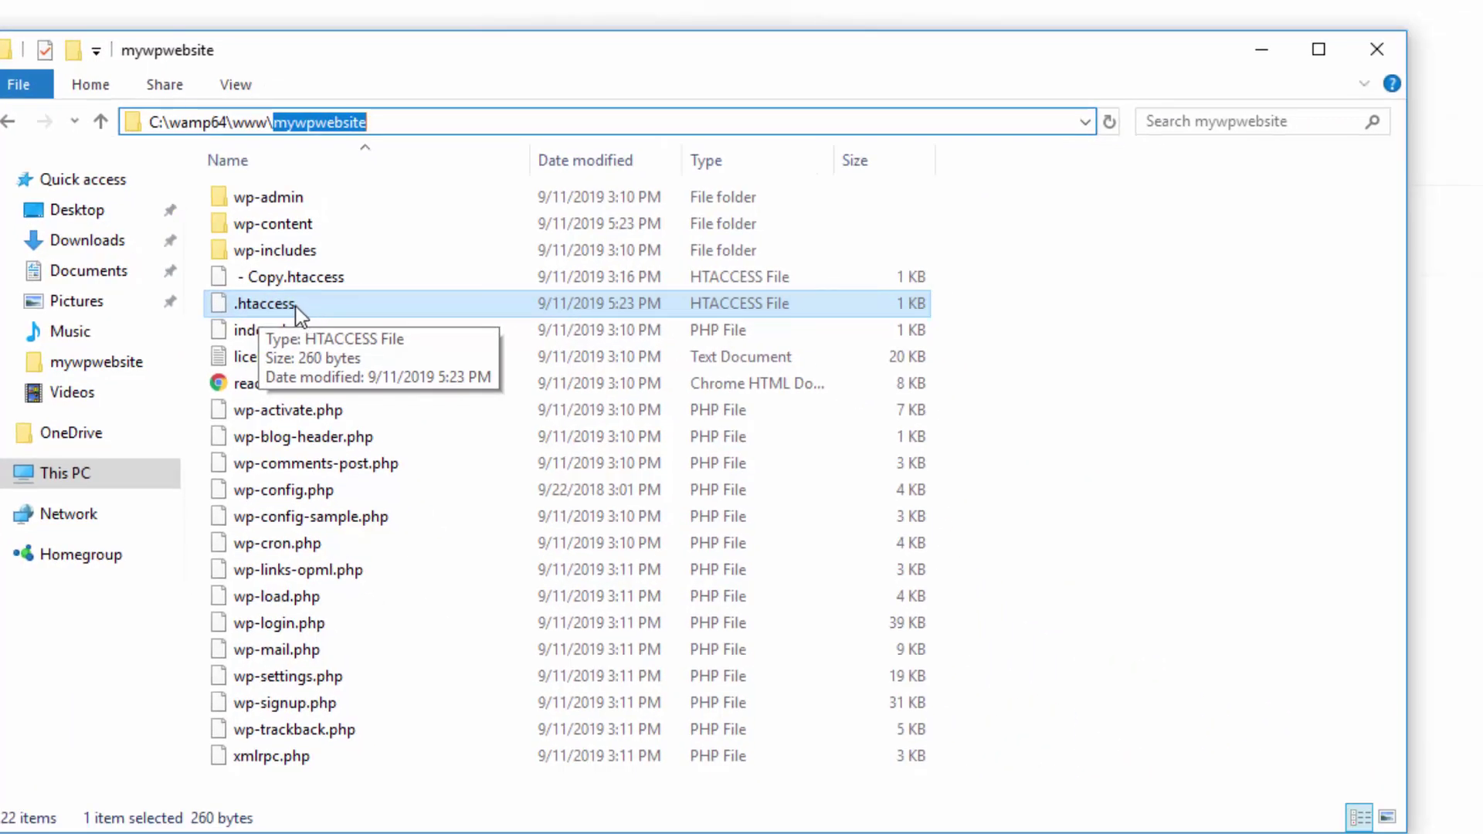
Switch to New Text in Notepad, move its window off the folder's file names and select all five php_value lines.
{"action": "key", "text": "alt+Tab"}
{"action": "left_click", "coordinate": [927, 590]}
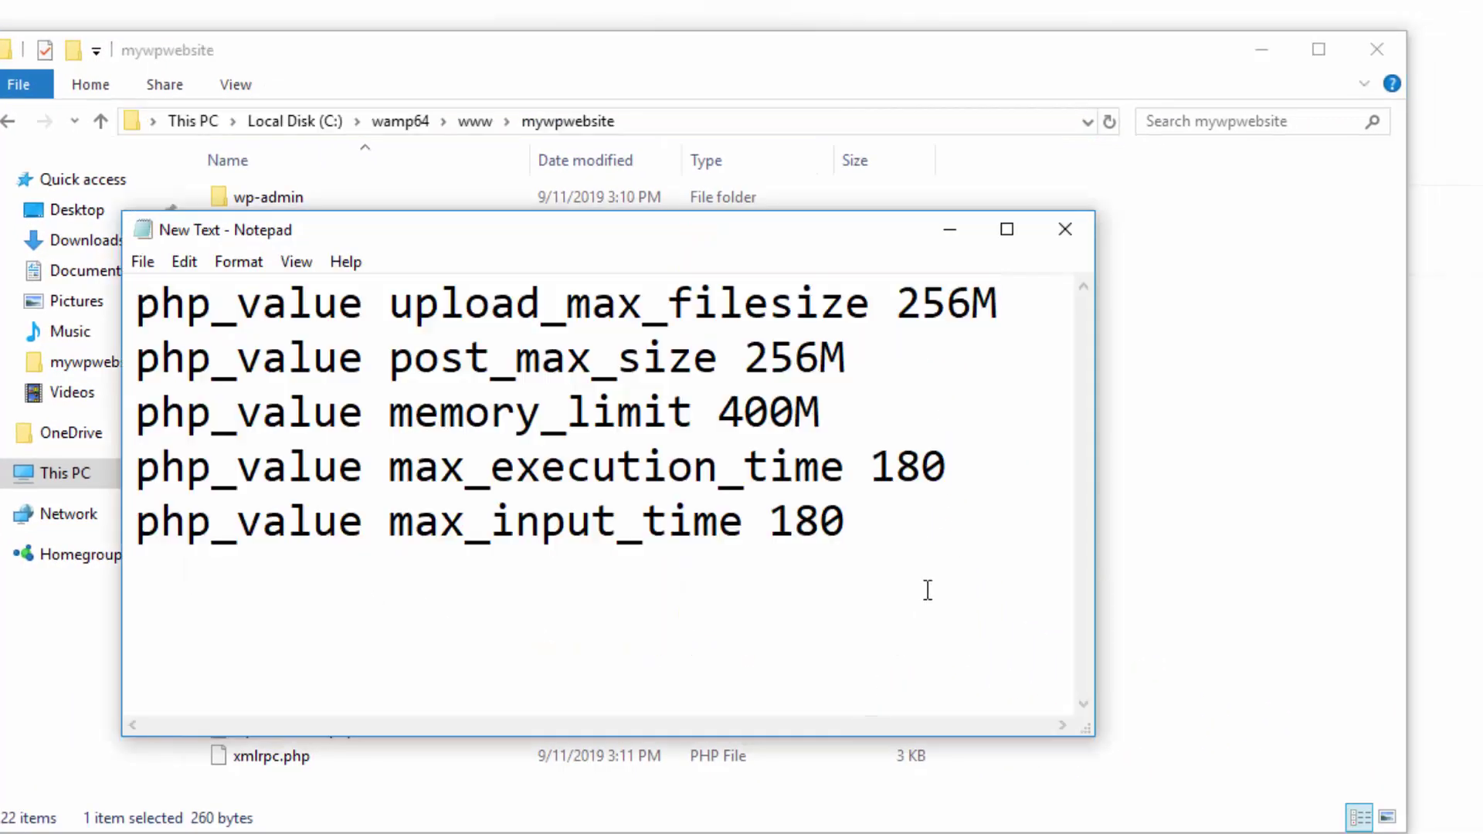
{"action": "left_click_drag", "start_coordinate": [684, 230], "coordinate": [999, 214]}
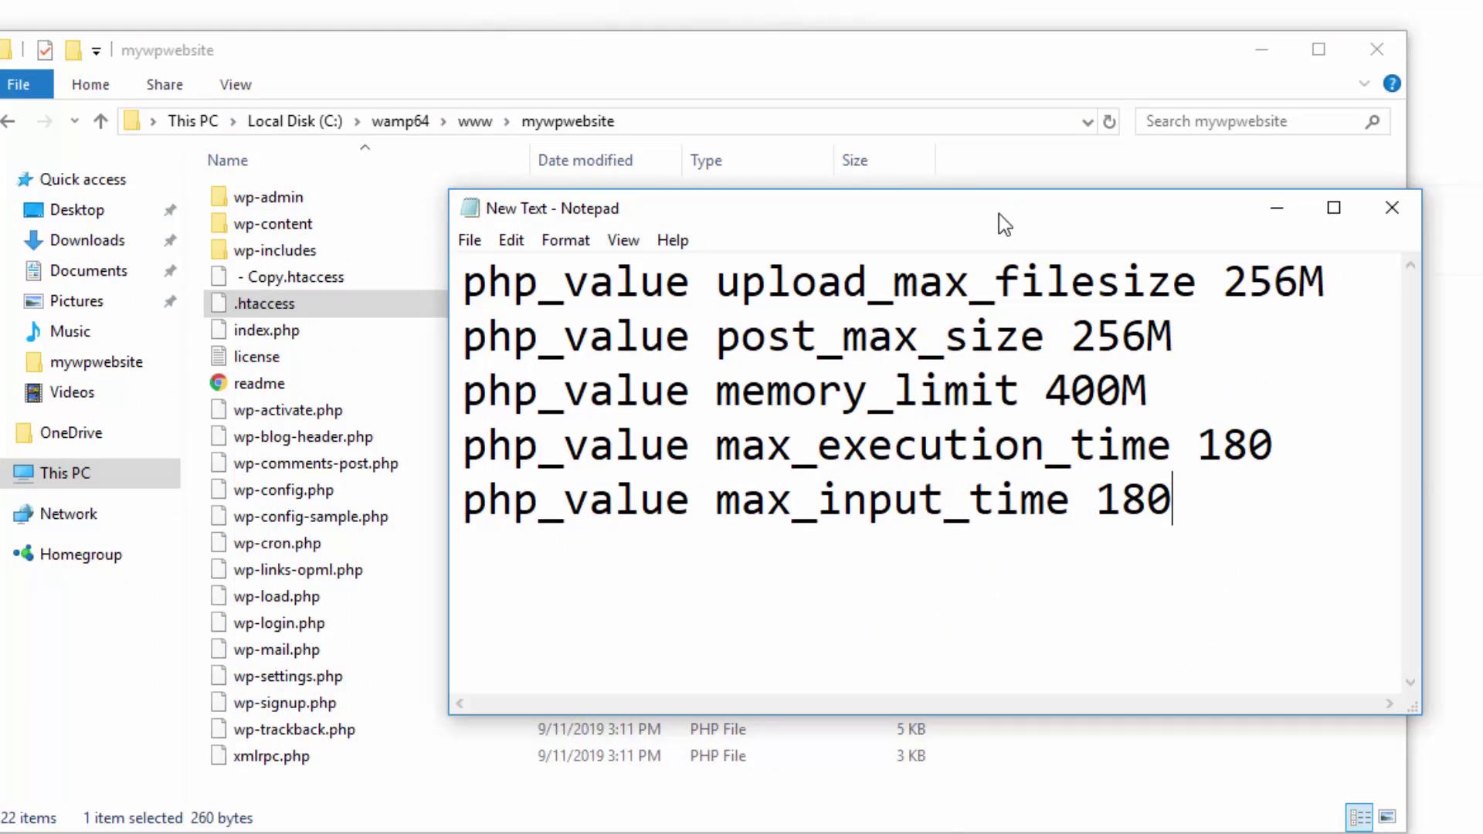
{"action": "left_click_drag", "start_coordinate": [1232, 530], "coordinate": [376, 236]}
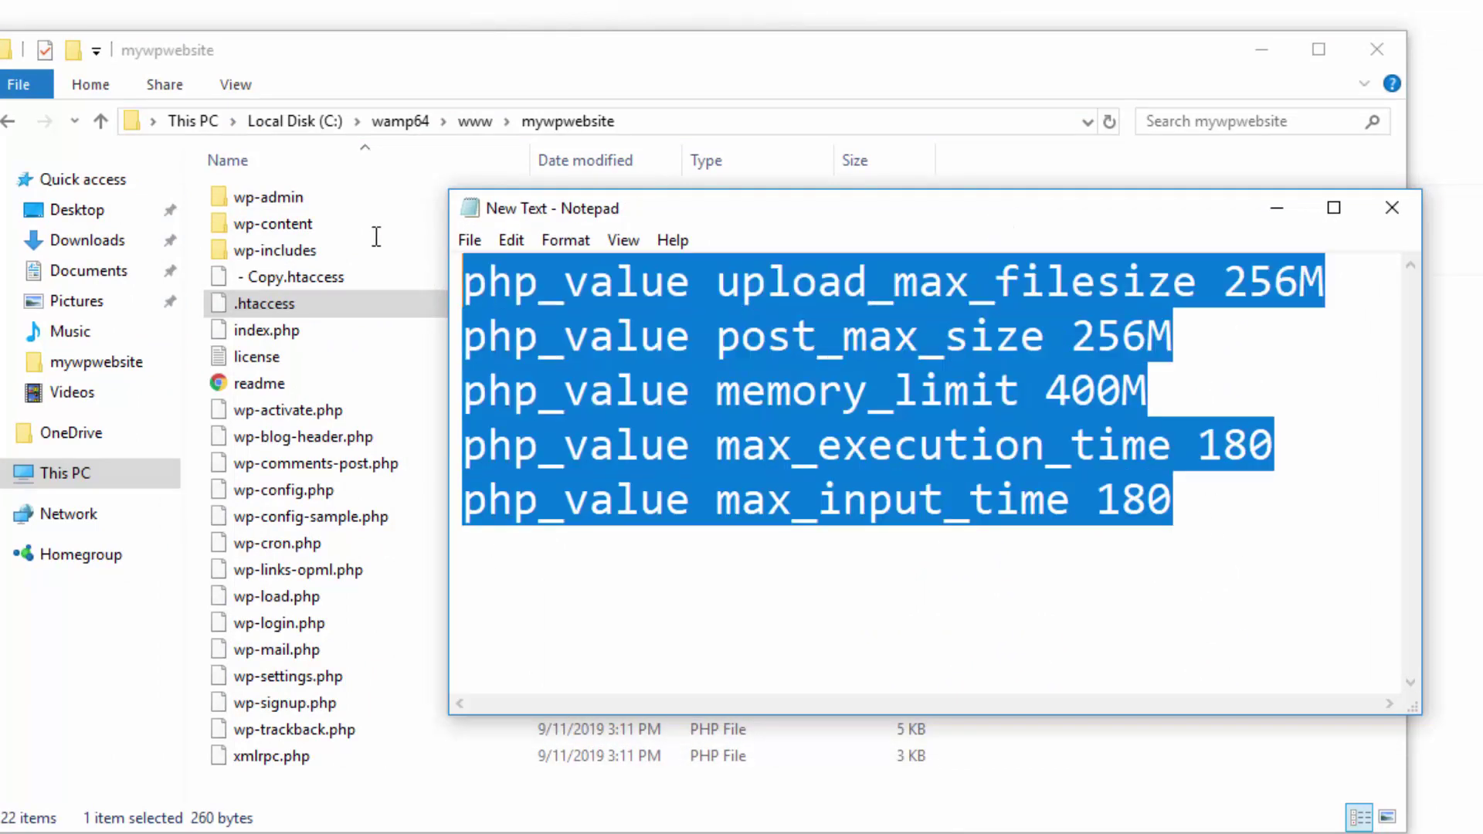
{"action": "left_click", "coordinate": [1245, 581]}
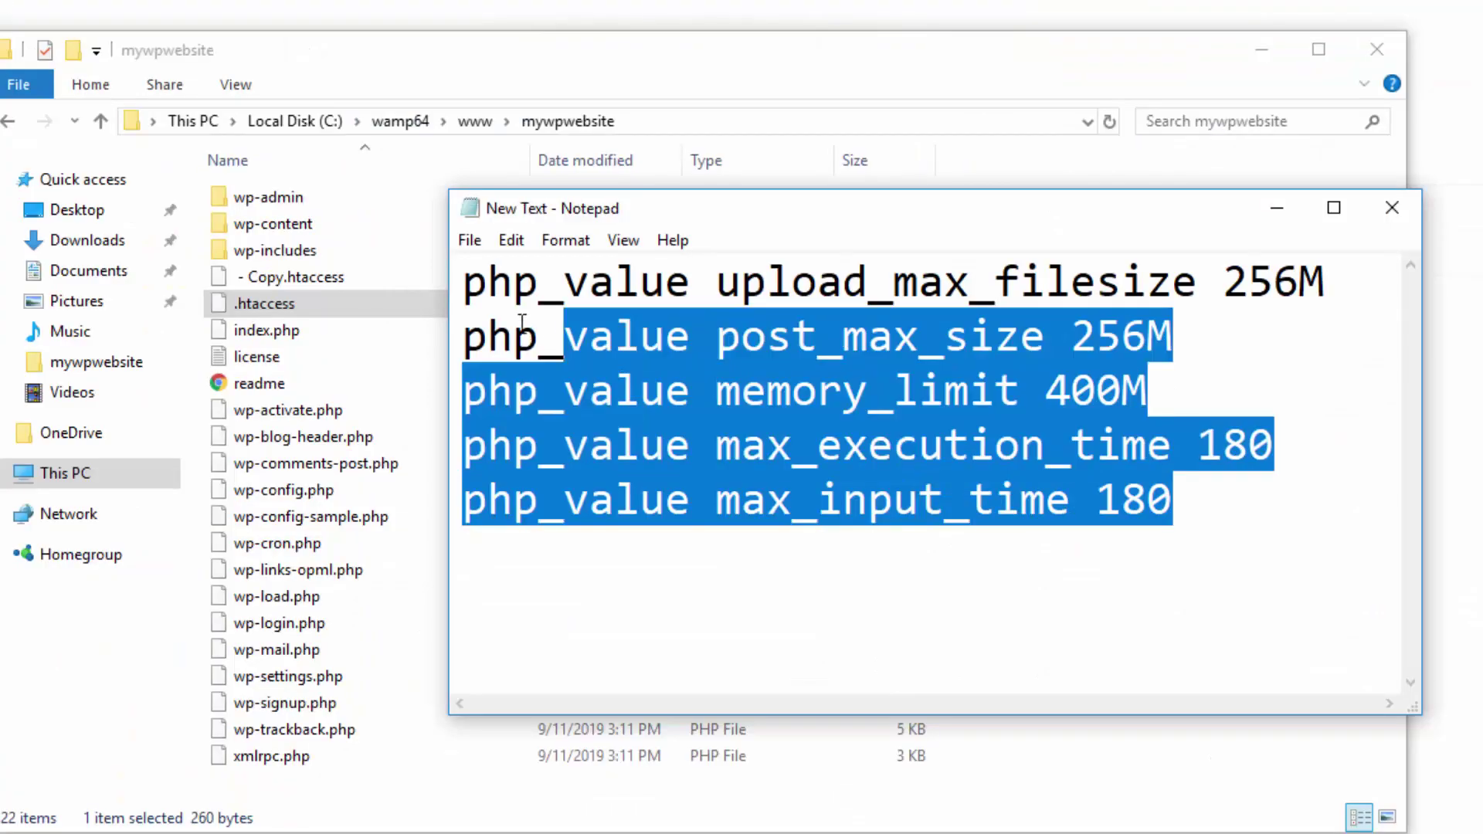
{"action": "left_click_drag", "start_coordinate": [522, 325], "coordinate": [464, 290]}
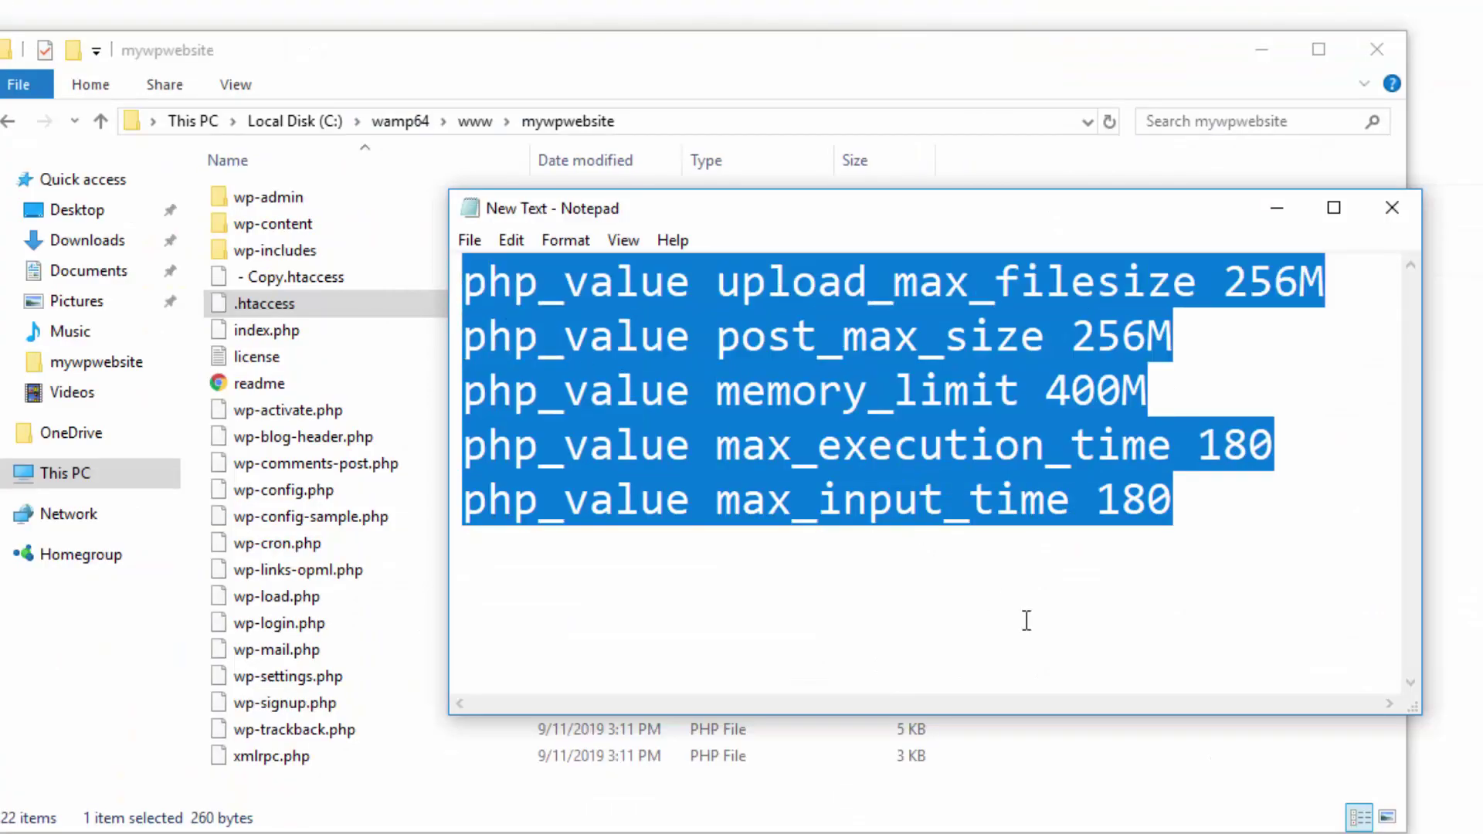